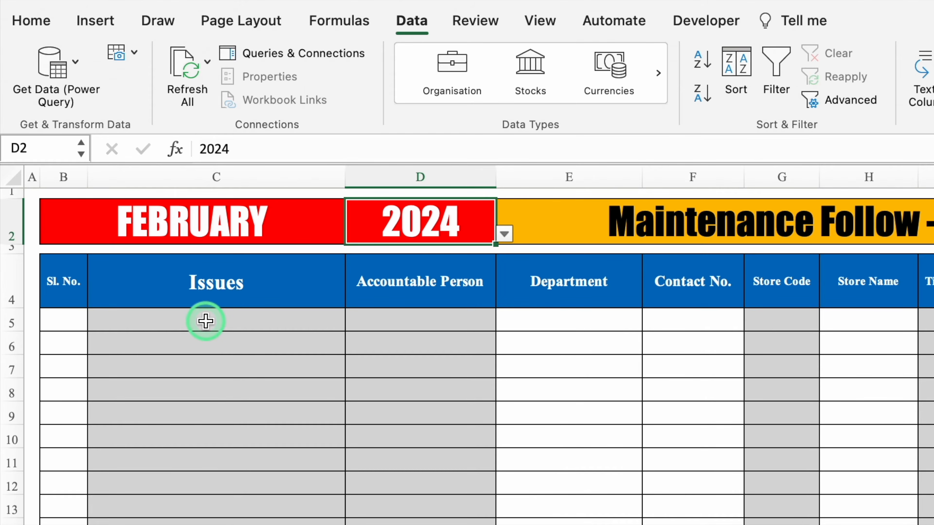
Enter "Deep Freezer not working" as the issue in the first log row, cell C5
left_click(205, 321)
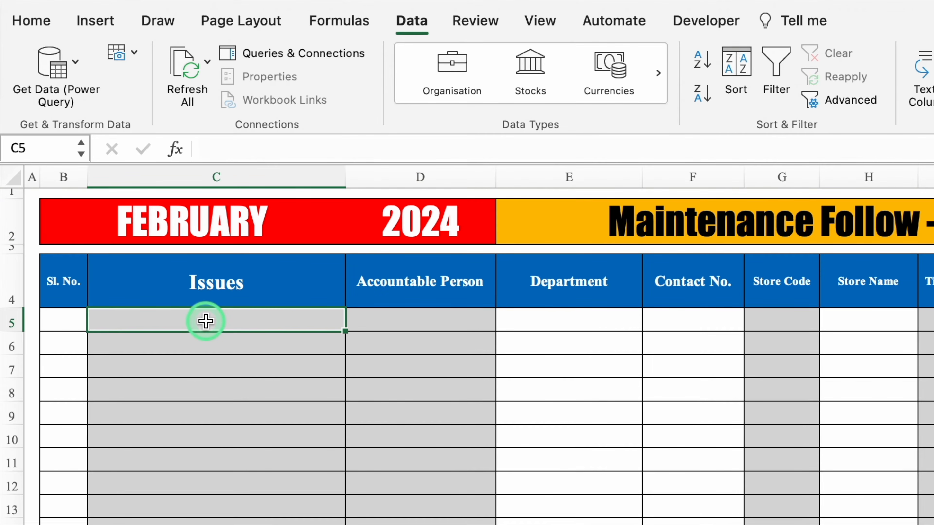
type("Deep Freez")
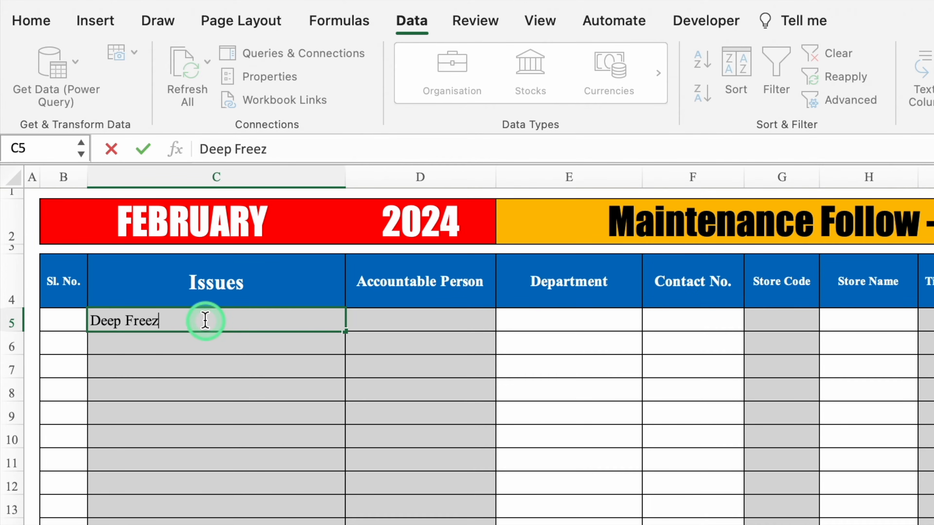
type("er not working")
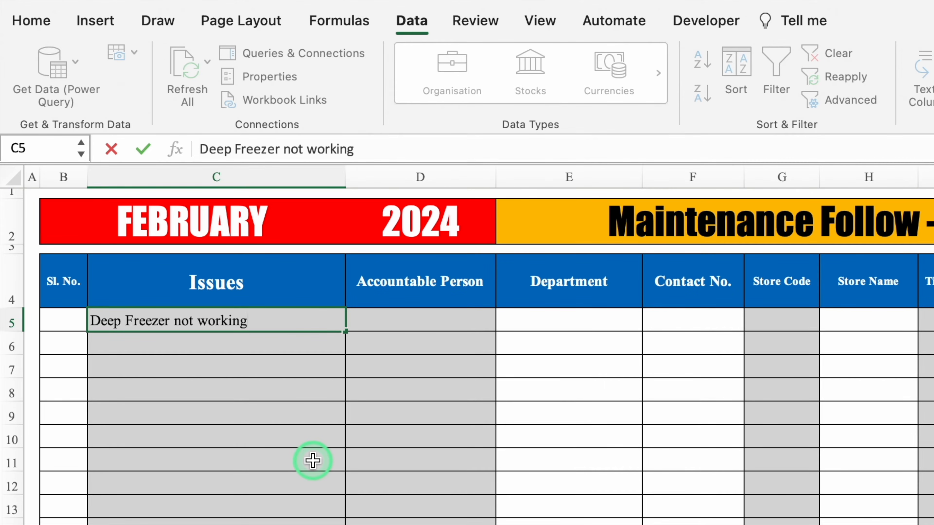
key("Return")
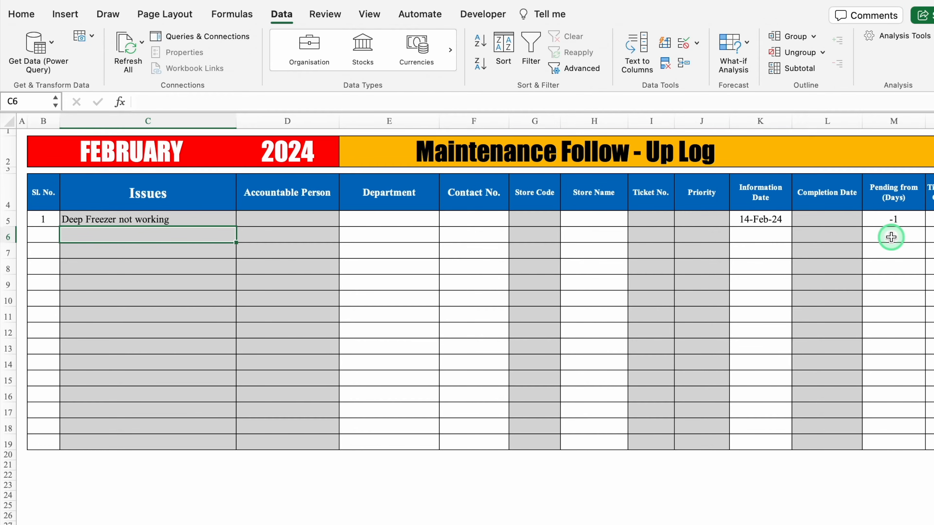
Choose the eighth name offered as the accountable person for the deep freezer issue in D5
left_click(294, 219)
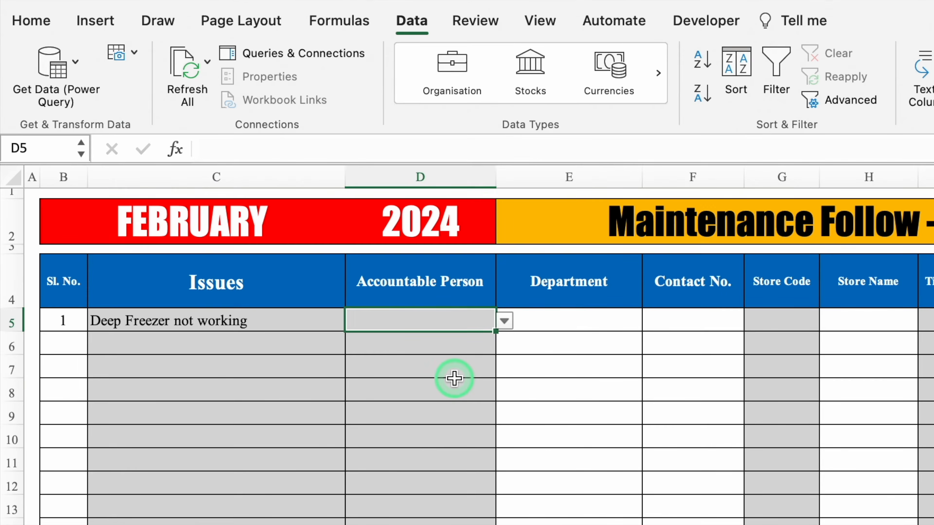
left_click(504, 322)
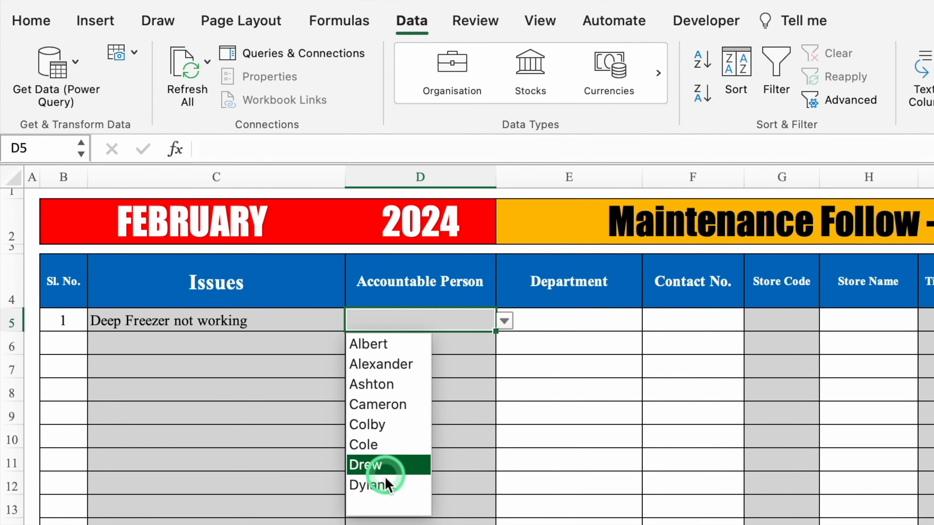
left_click(377, 484)
left_click(417, 345)
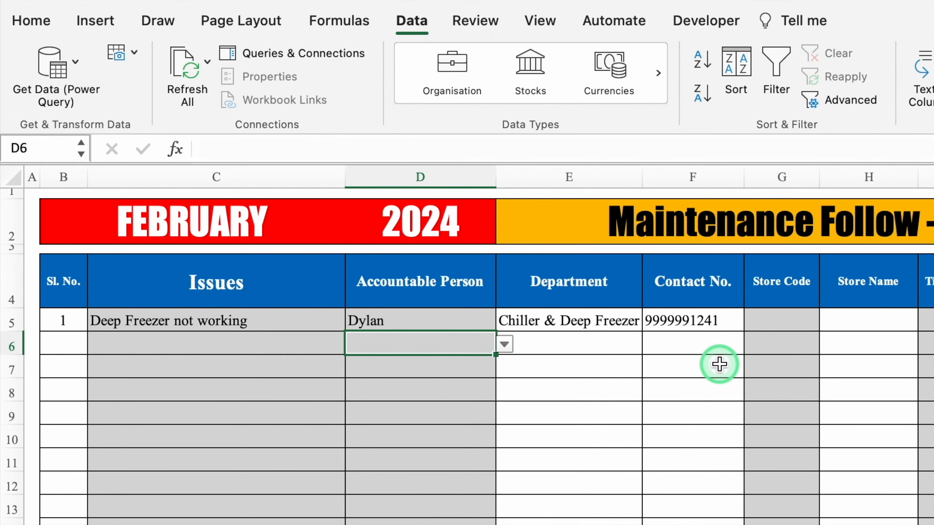
Set the deep freezer issue's store code to ST 001 and enter 1001 as its ticket number
left_click(775, 320)
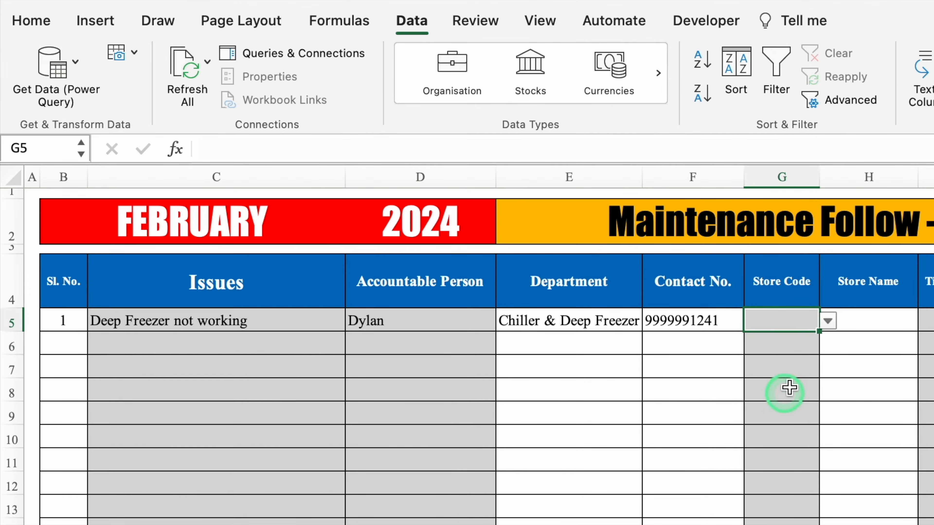
left_click(827, 324)
left_click(779, 348)
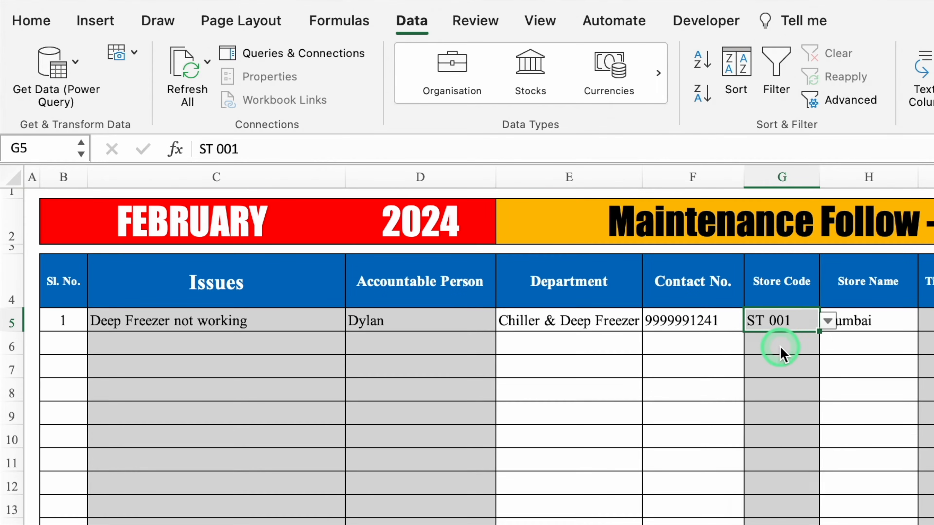
left_click(780, 346)
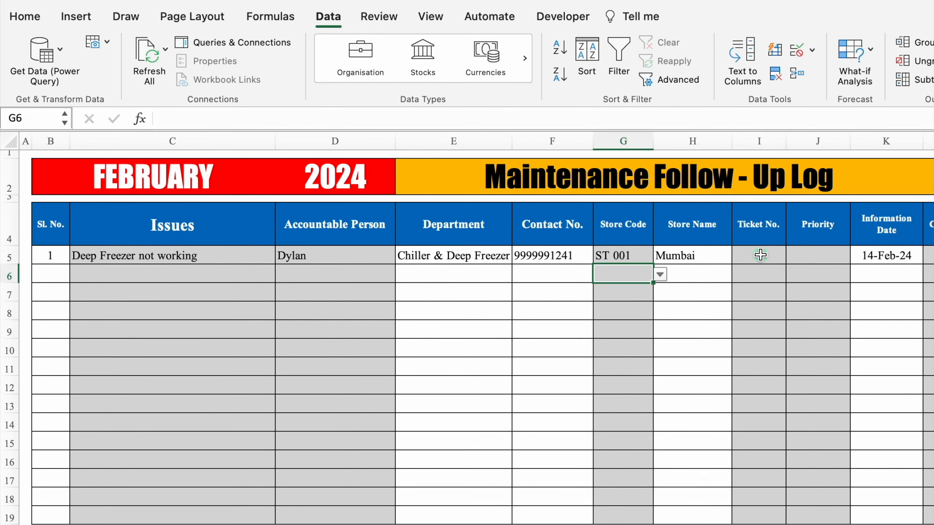
left_click(759, 255)
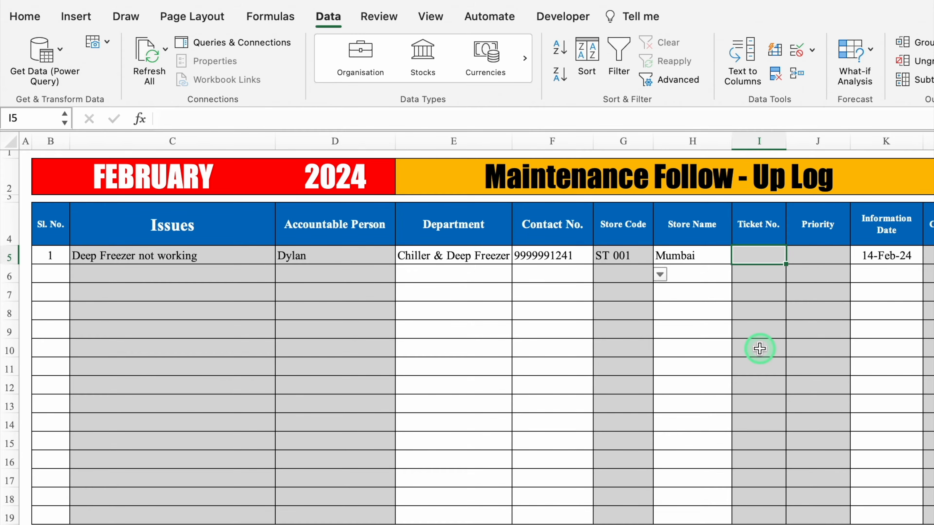
type("1001")
key("Return")
Try the priorities Low, Medium and High one after another for the deep freezer issue in J5
left_click(817, 257)
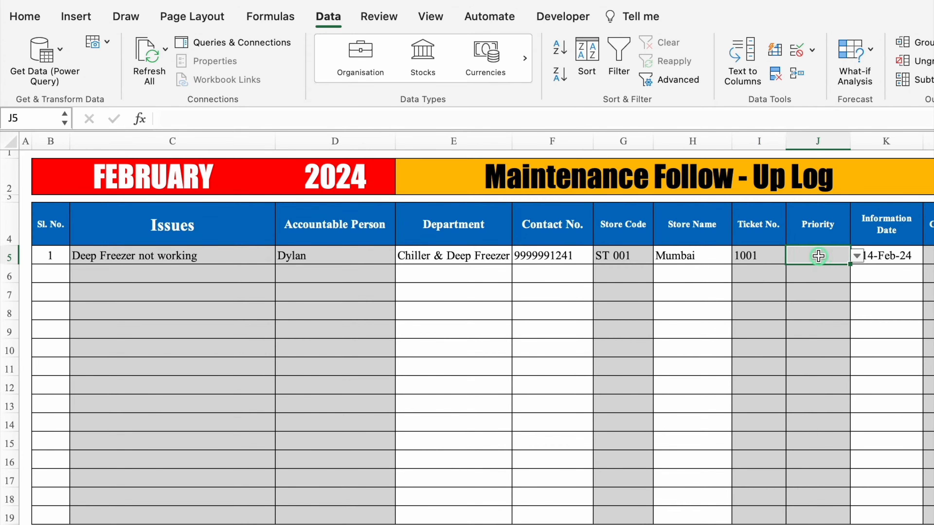
left_click(858, 258)
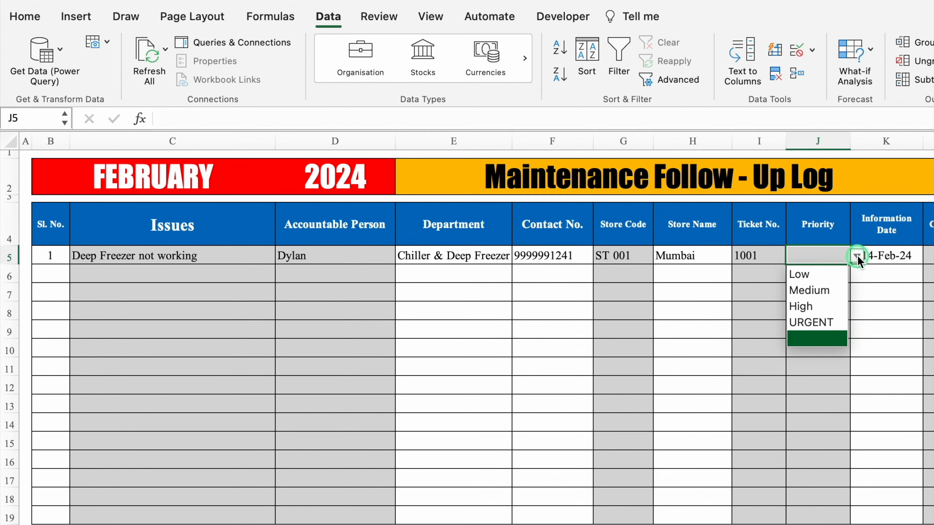
left_click(827, 273)
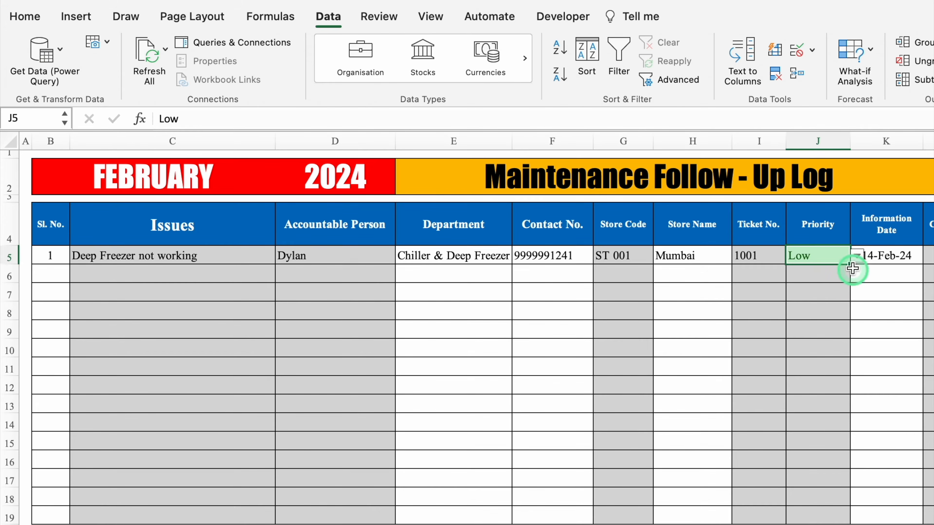
left_click(856, 256)
left_click(830, 290)
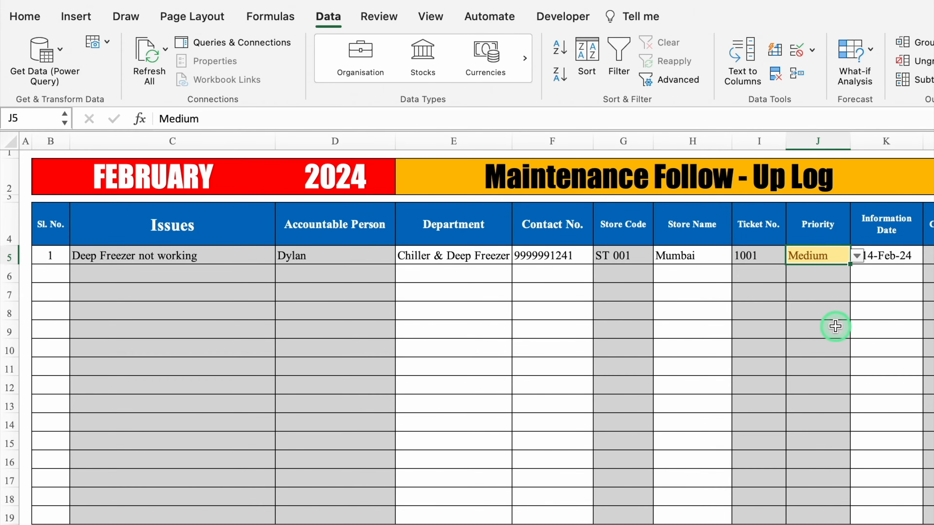
left_click(856, 256)
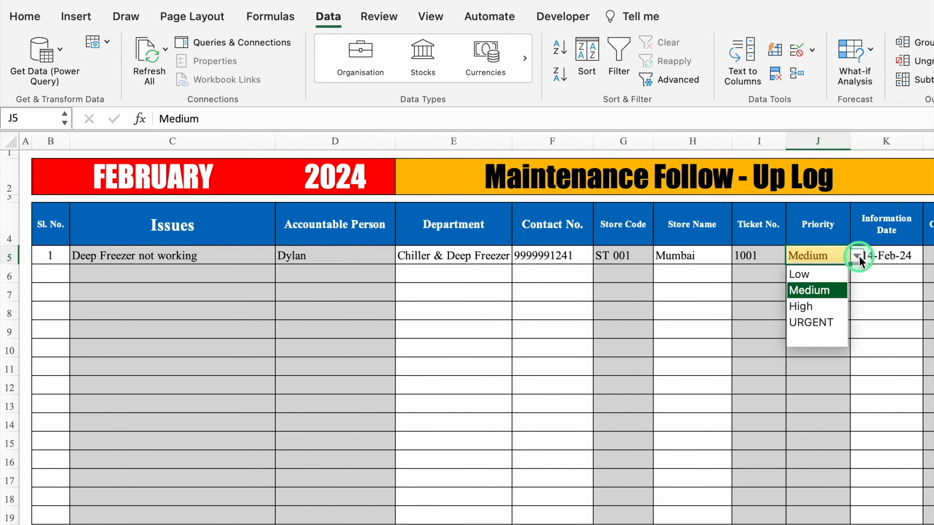
left_click(825, 306)
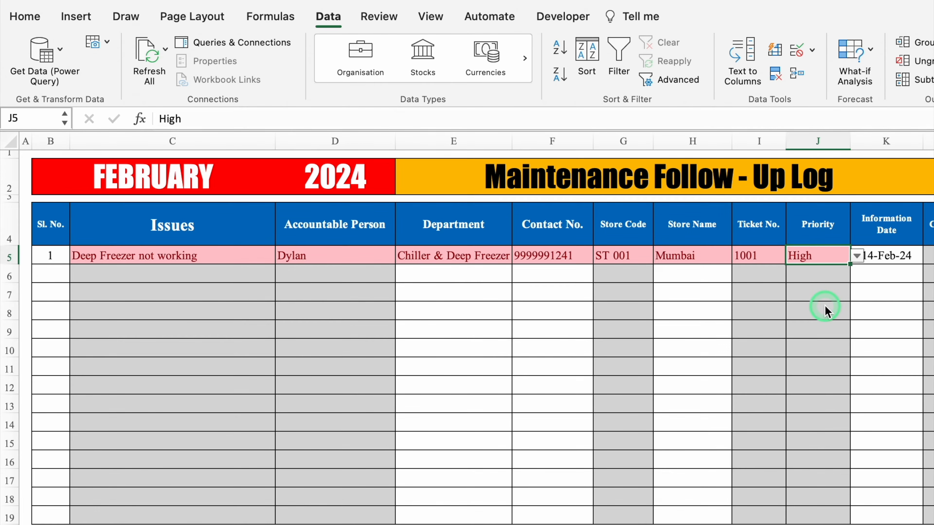
Set the deep freezer issue's priority in J5 to URGENT
left_click(856, 255)
left_click(812, 321)
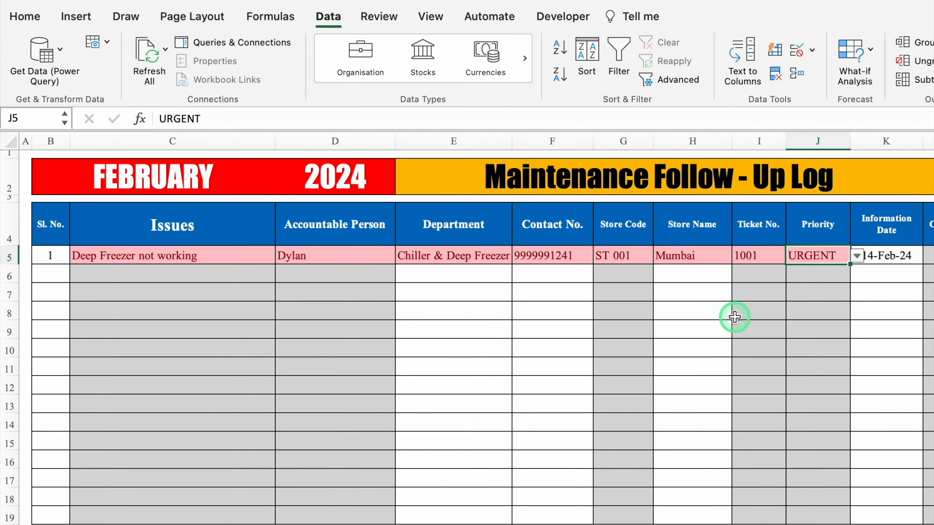
key("Return")
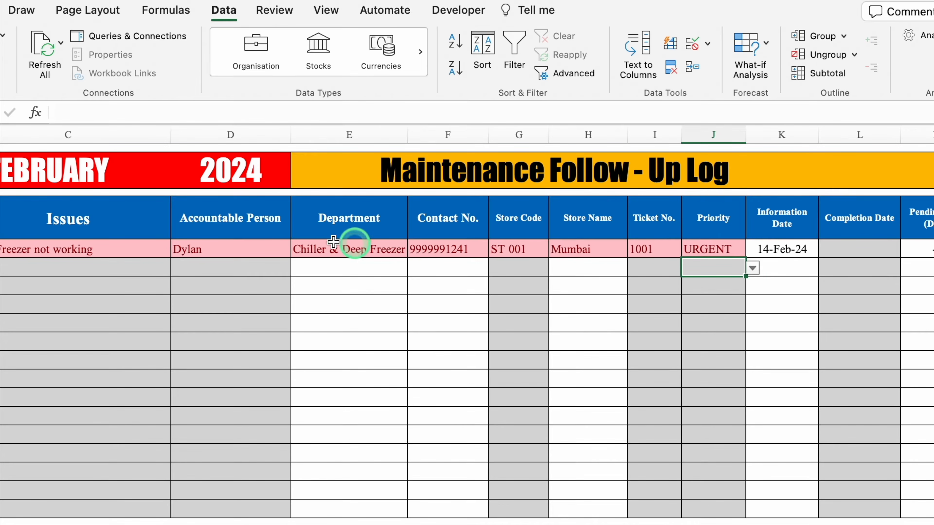
Enter 16/02/24 as the completion date of the deep freezer issue in L5
scroll(636, 374, "right", 6)
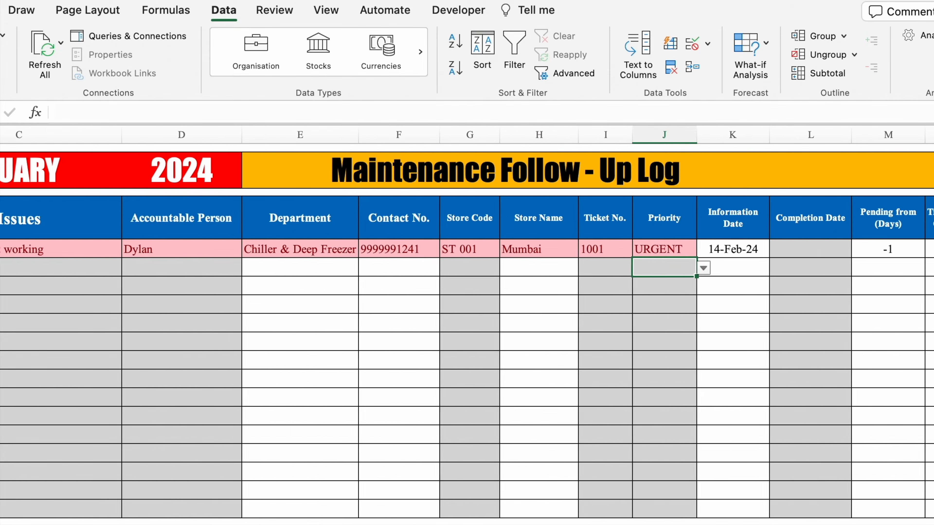
left_click(602, 248)
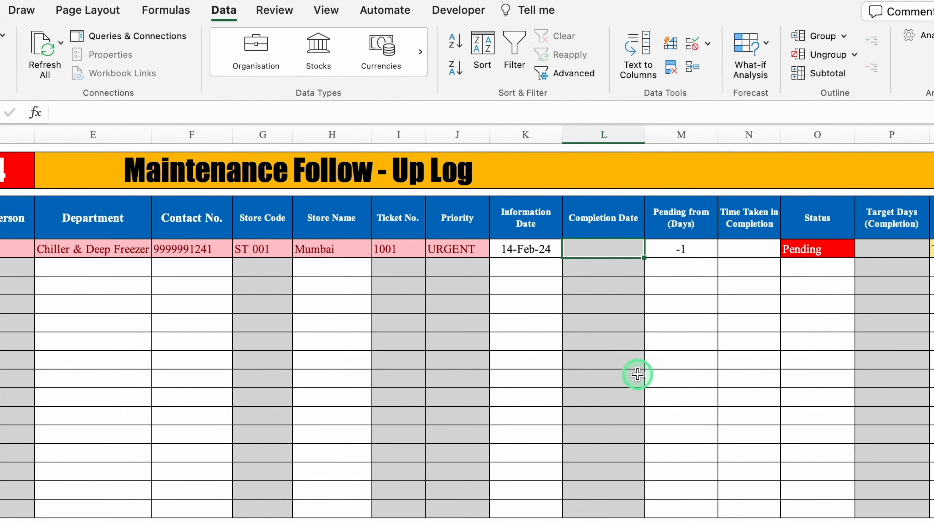
type("16/02/24")
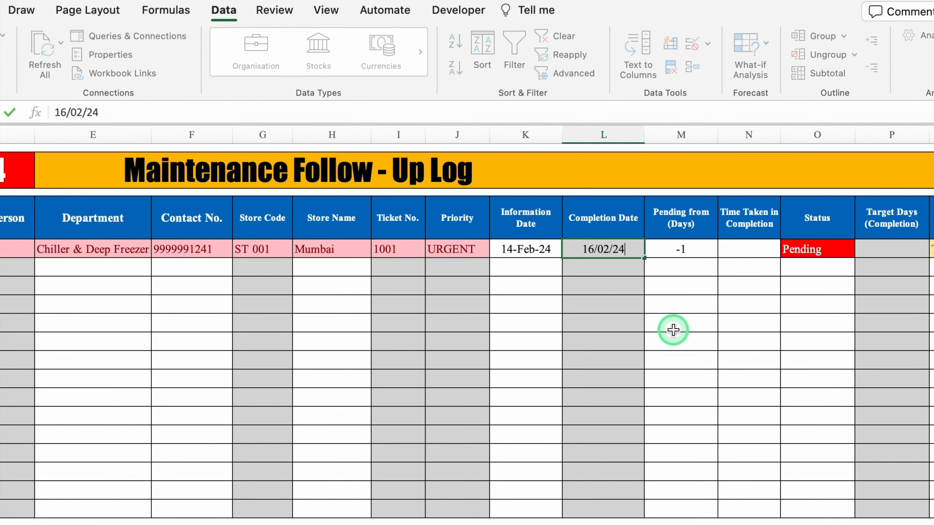
key("Return")
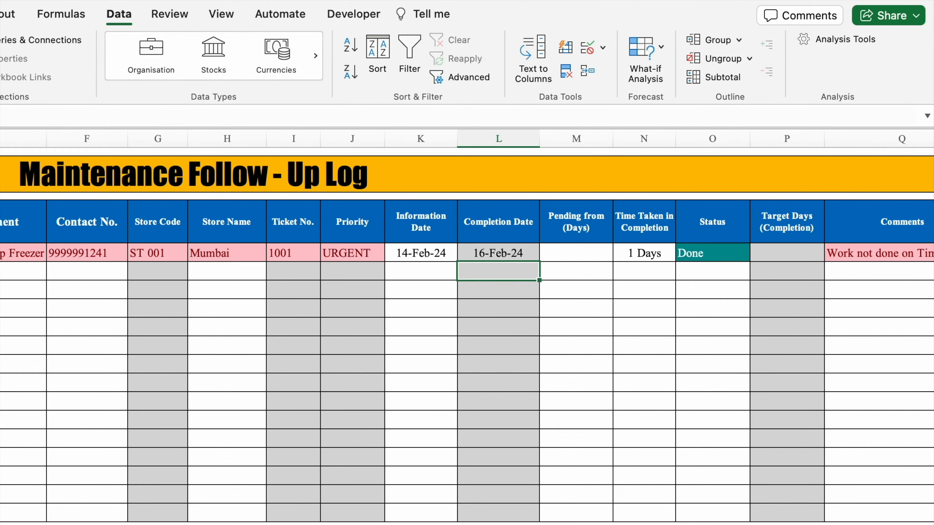
Set the target days for completion of the deep freezer issue in P5 to 2
scroll(753, 349, "right", 3)
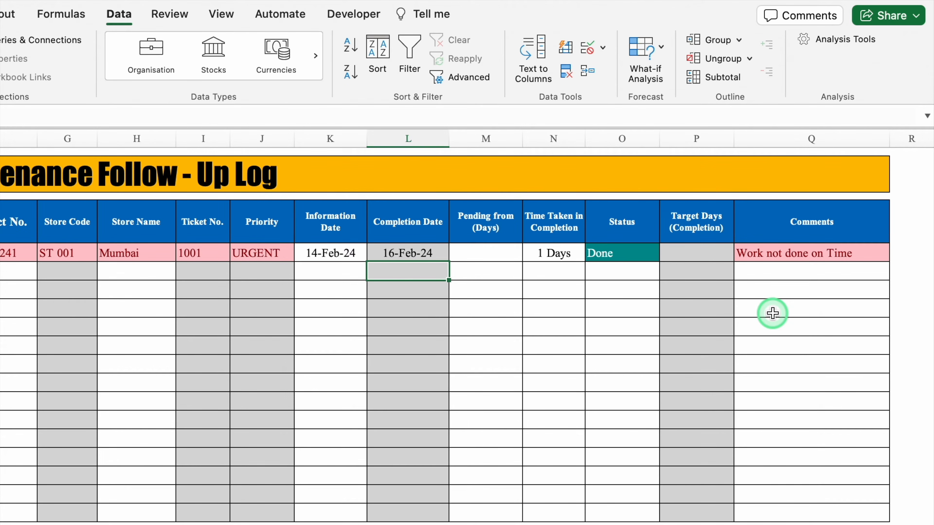
left_click(709, 253)
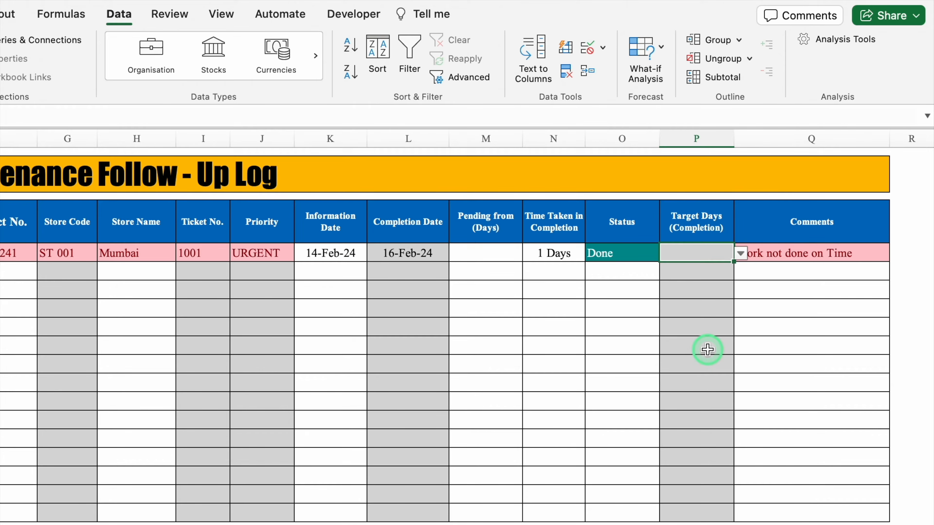
left_click(740, 253)
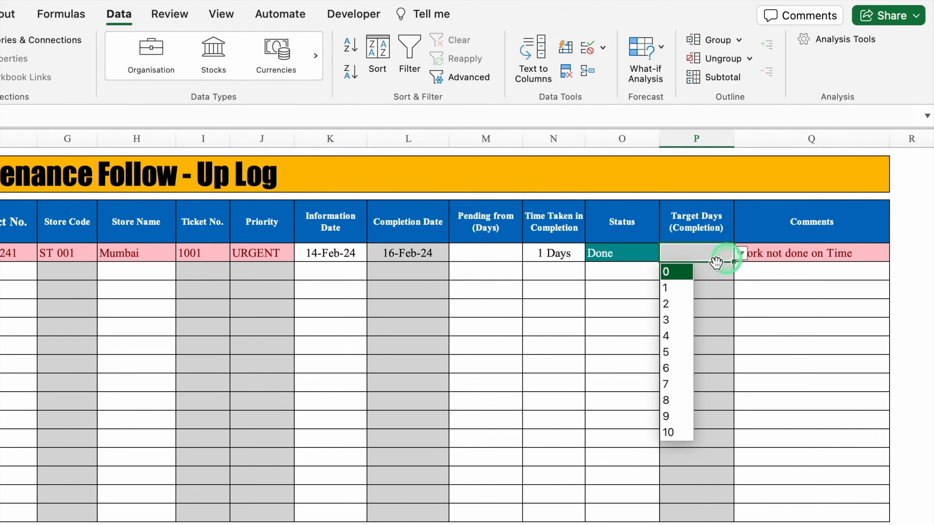
left_click(676, 304)
left_click(709, 287)
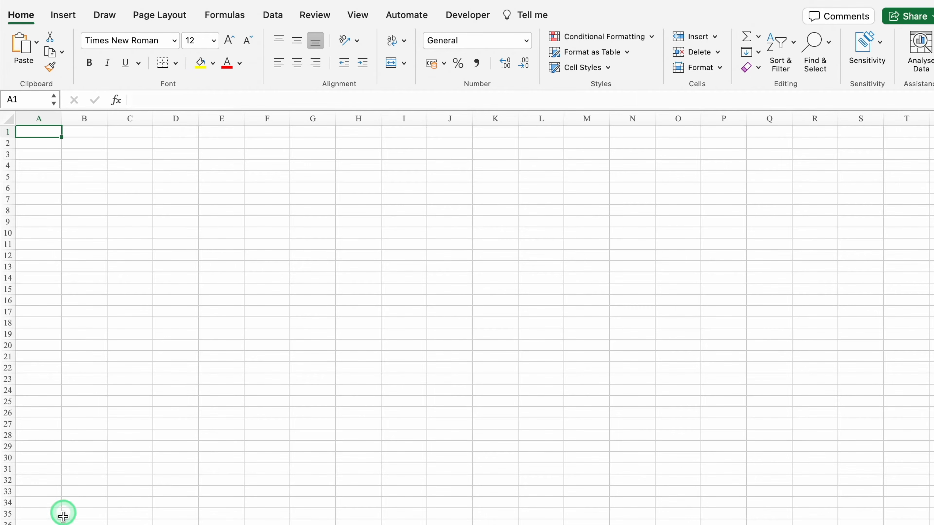
On the blank sheet, enter the headings Sl. No., Issues and Accountable Person in B4:D4 and fit column D to its text
left_click(63, 524)
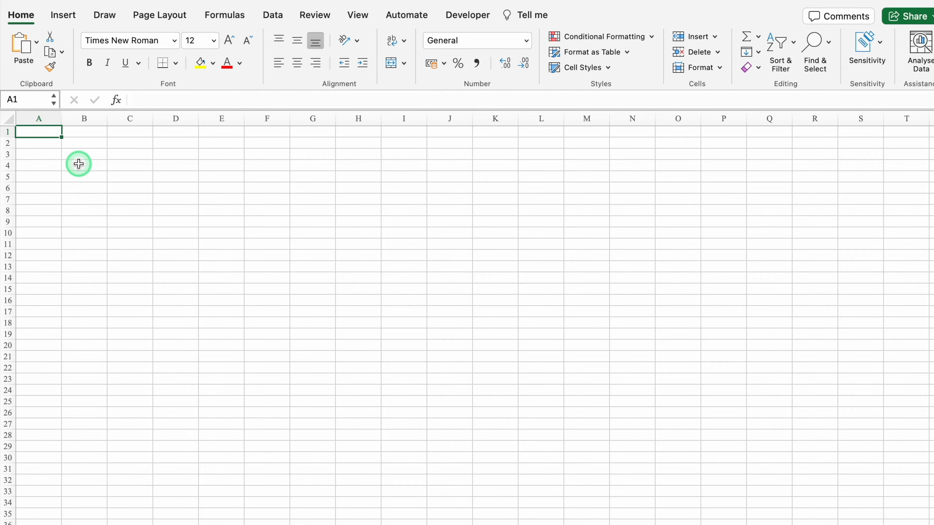
left_click(79, 164)
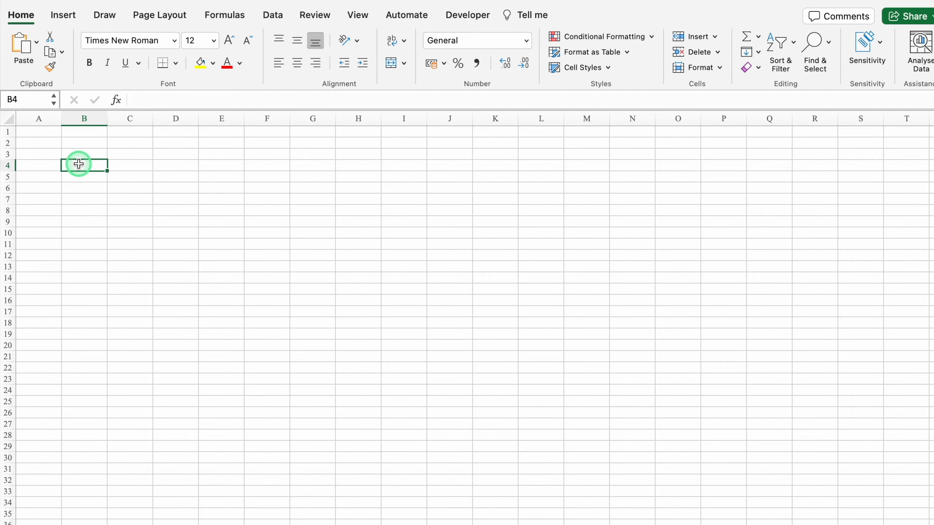
scroll(248, 167, "up", 3)
type("Sl. No.")
key("Tab")
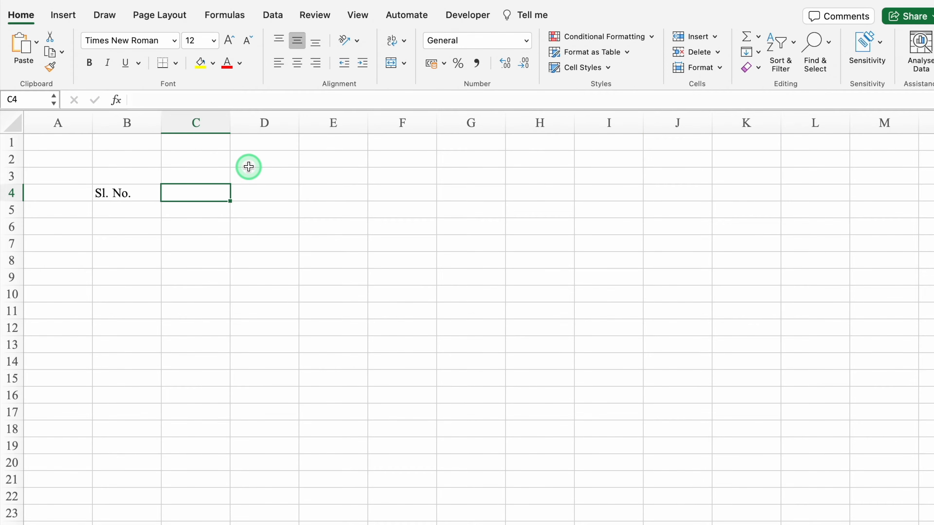
type("Issues")
key("Tab")
type("Accountable Person")
key("Tab")
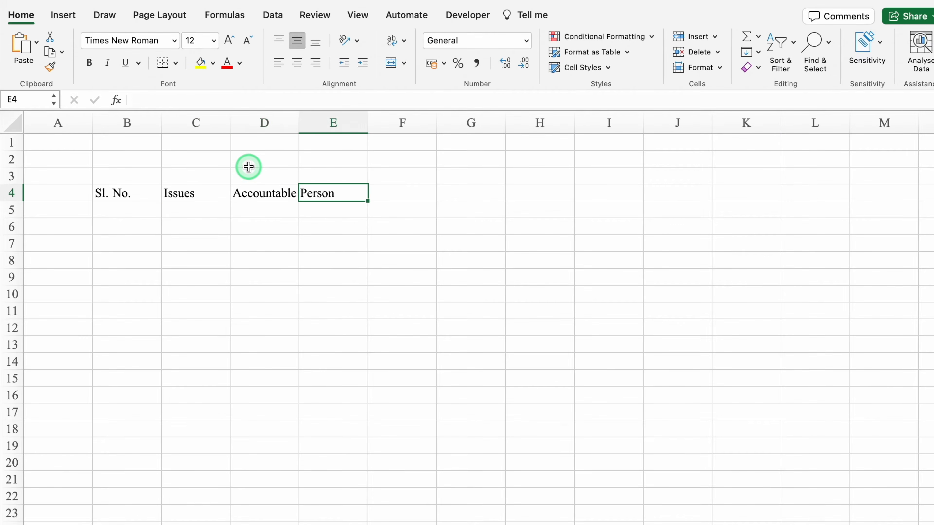
double_click(298, 122)
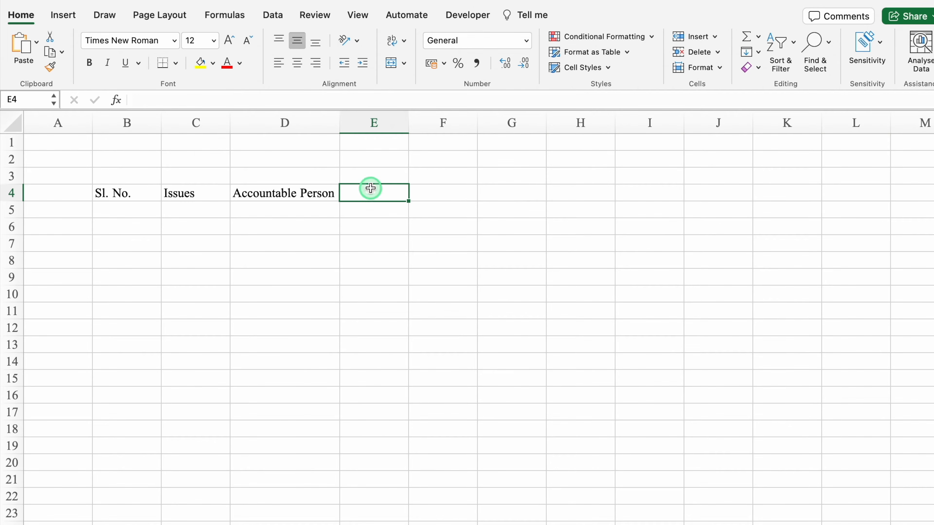
Add the headings Department in E4 and Contact No. in F4
type("Department")
key("Tab")
type("Con")
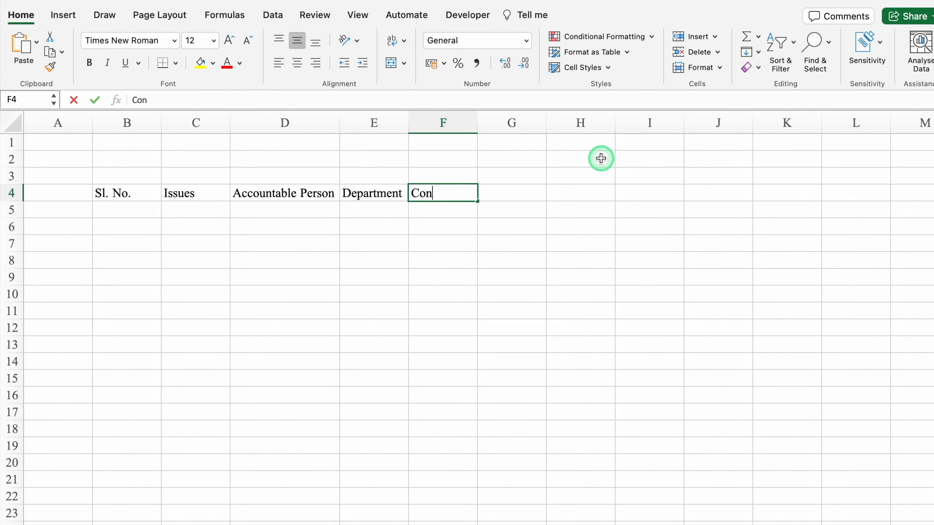
type("tact No.")
key("Tab")
Enter the headings Store Code in G4 and Store Name in H4
type("Store Code")
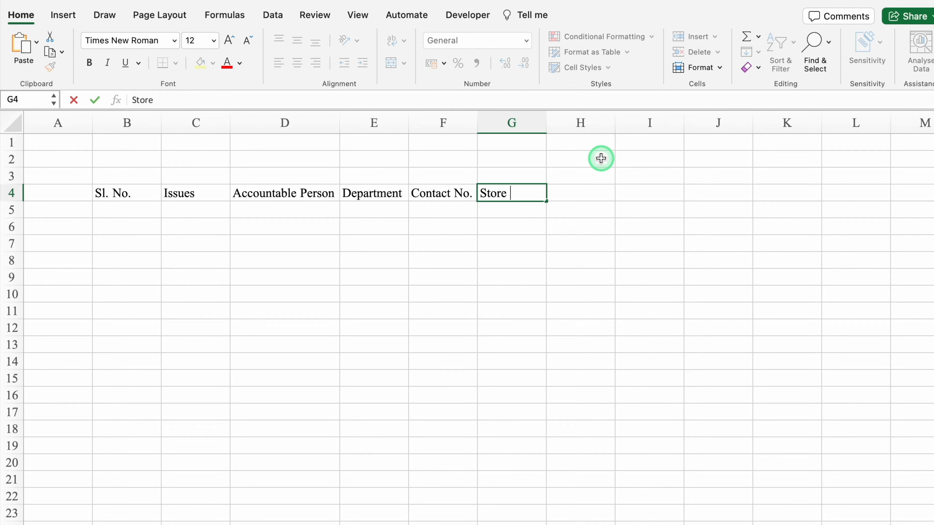
key("Tab")
type("Store Name")
key("Tab")
Enter the two-line headings Information Date in I4 and Completion Date in J4
type("Information")
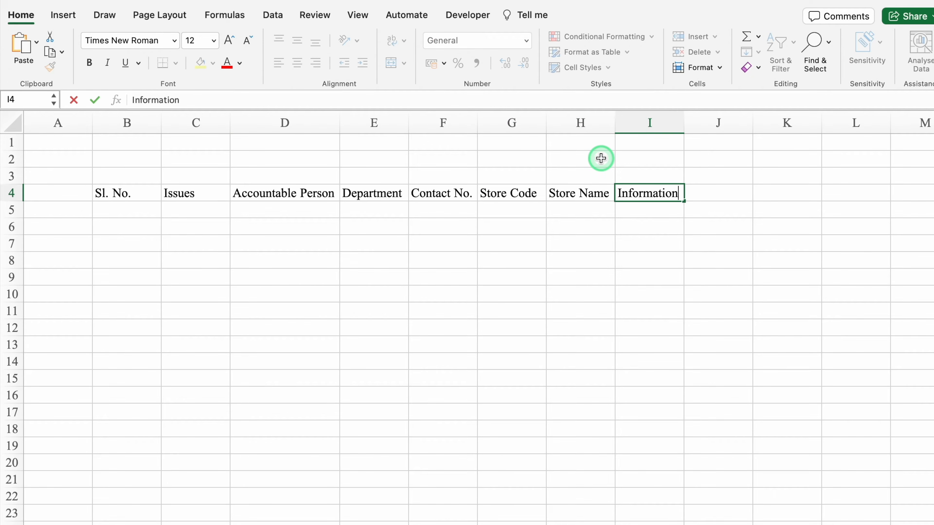
key("alt+Return")
type("Date")
key("Tab")
type("Completion")
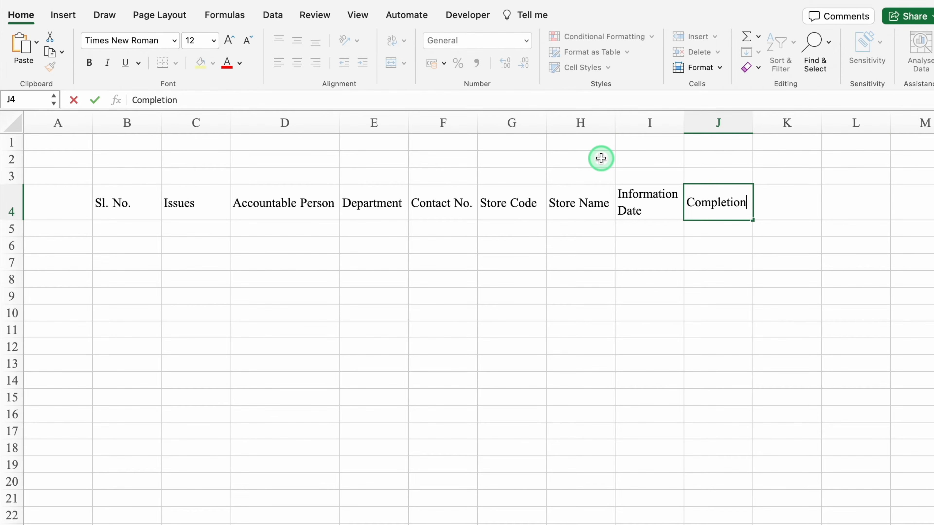
key("alt+Return")
type("Date")
key("Tab")
Enter the two-line heading Pending From (Days) in K4 and widen column K to fit it
scroll(600, 158, "right", 1)
key("Right")
key("Right")
key("Right")
key("Right")
key("Right")
key("Right")
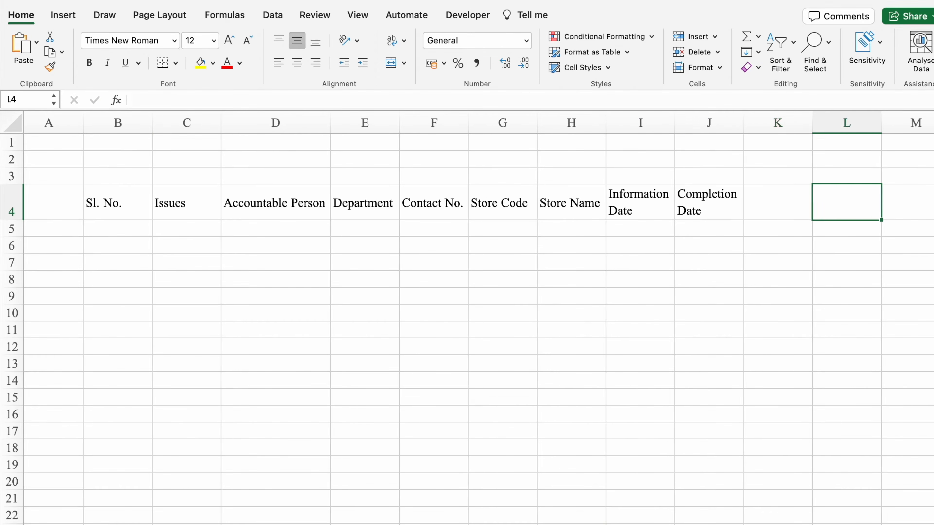
key("Left")
key("Left")
key("Left")
key("Left")
key("Left")
key("Left")
type("Pending From")
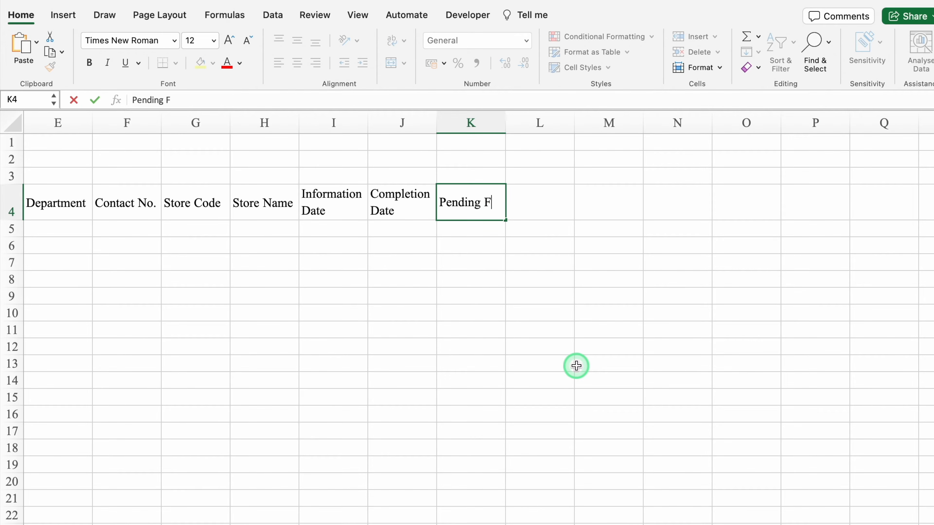
key("alt+Return")
type("(Dua")
key("BackSpace")
key("BackSpace")
type("ays")
key("Tab")
left_click_drag(505, 116, 524, 118)
Enter the headings Time Taken in Completion in L4, with a line break after Taken, and Status in M4
type("Time Taken")
key("alt+Return")
type("in Completion")
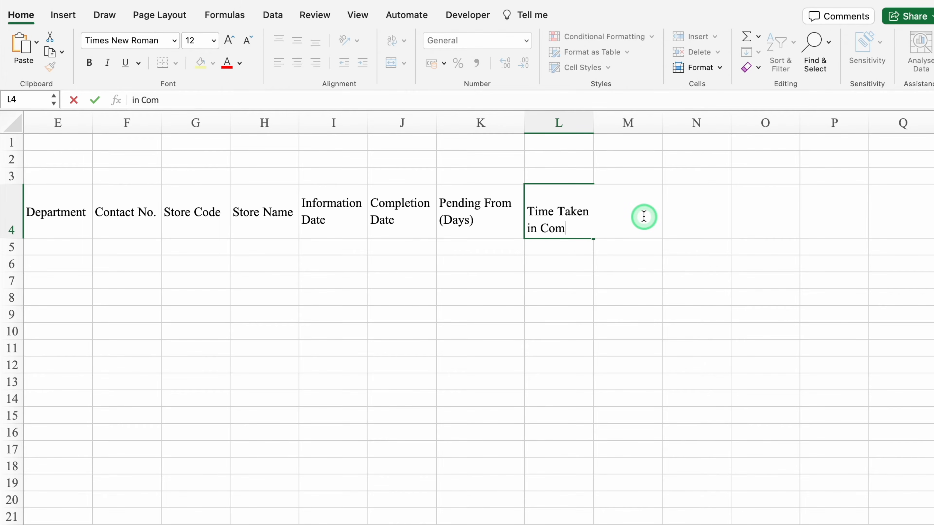
key("Tab")
type("Status")
key("Tab")
Enter the headings Target Days (Completion) in N4, on two lines, and Comments in O4
type("Ta")
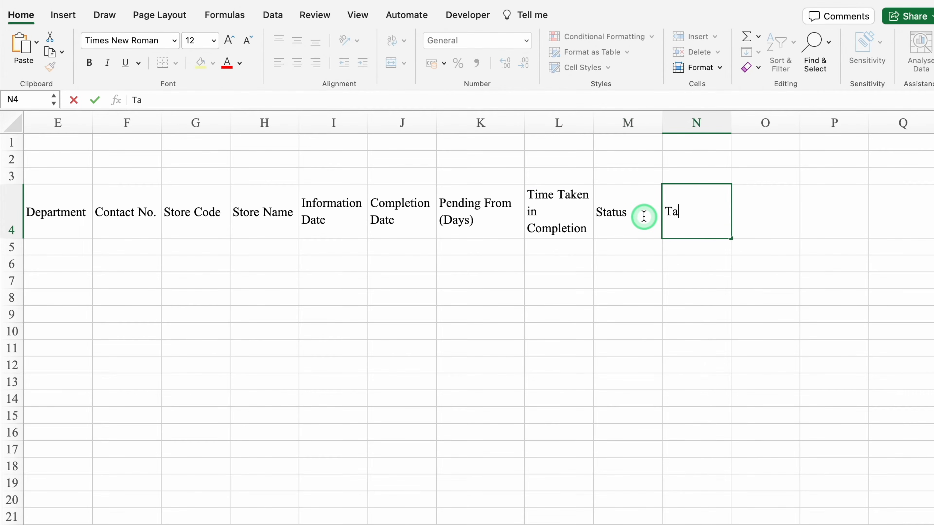
type("rget Days (Completion)")
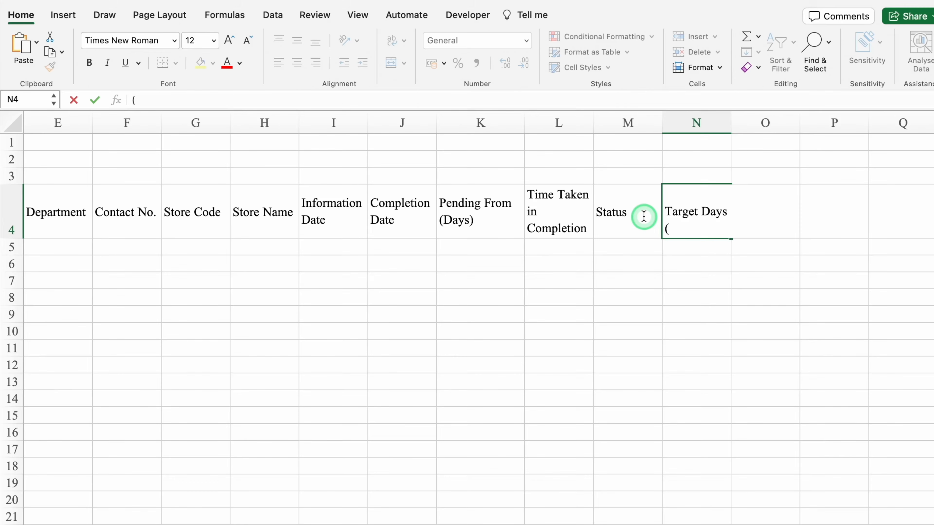
key("Tab")
type("Comments")
key("Tab")
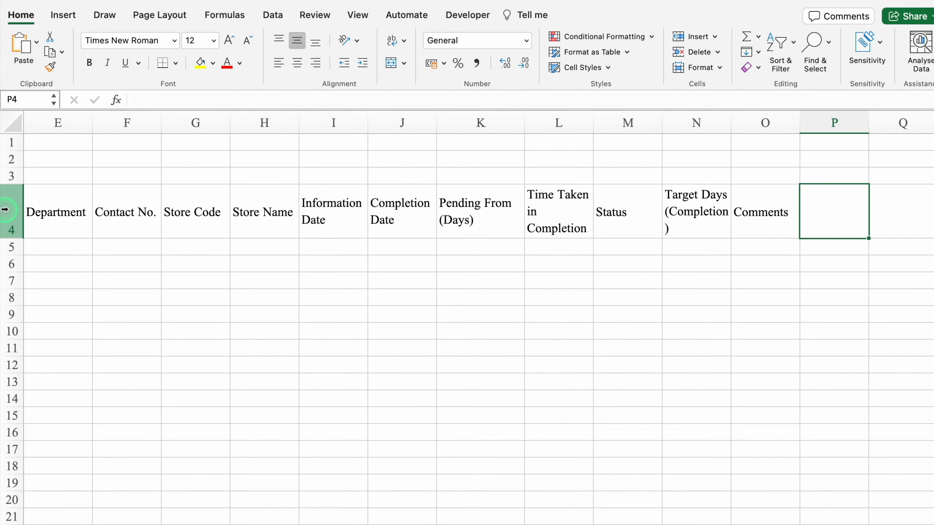
Centre the row 4 headings and adjust the column widths, widening I to O, especially Comments, and narrowing A
left_click(5, 209)
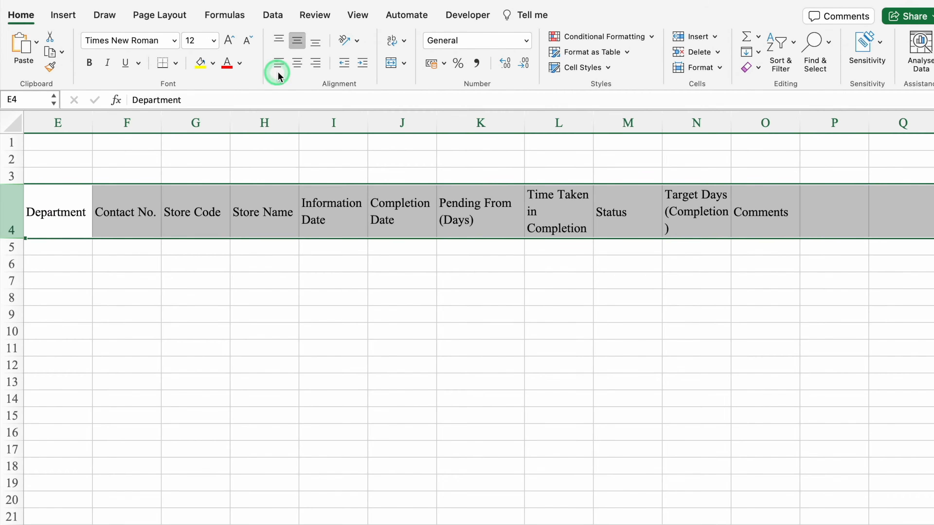
left_click(296, 65)
left_click_drag(334, 123, 737, 119)
left_click(863, 212)
left_click_drag(829, 128, 897, 128)
scroll(572, 332, "down", 1)
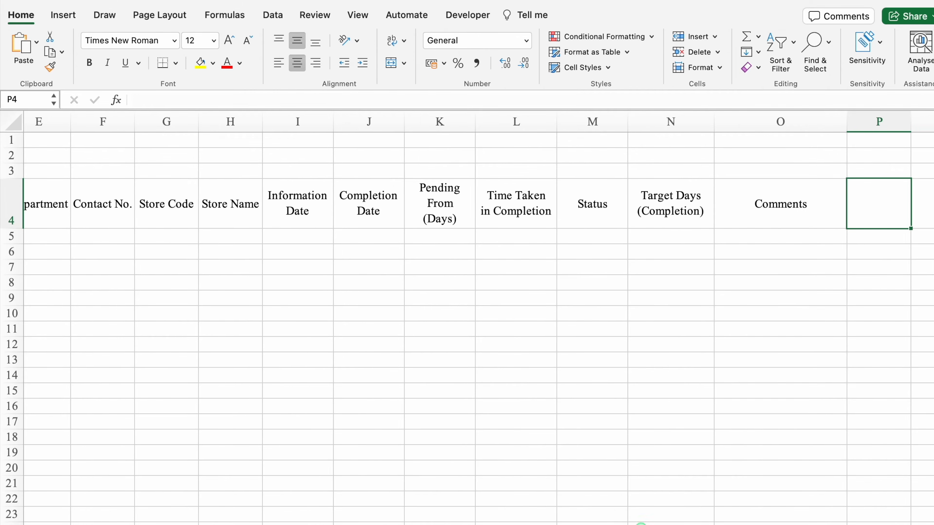
left_click_drag(639, 524, 356, 522)
left_click_drag(86, 121, 33, 129)
Format the headings in B4:O4 with a blue fill, white font and all borders
left_click_drag(65, 204, 862, 226)
left_click(212, 63)
left_click(293, 221)
left_click(240, 63)
left_click(231, 125)
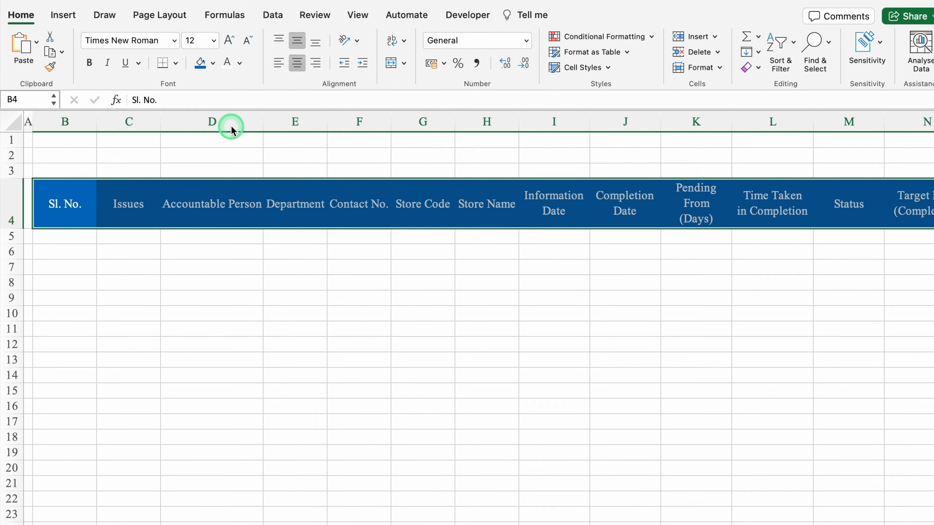
left_click(176, 63)
left_click(195, 190)
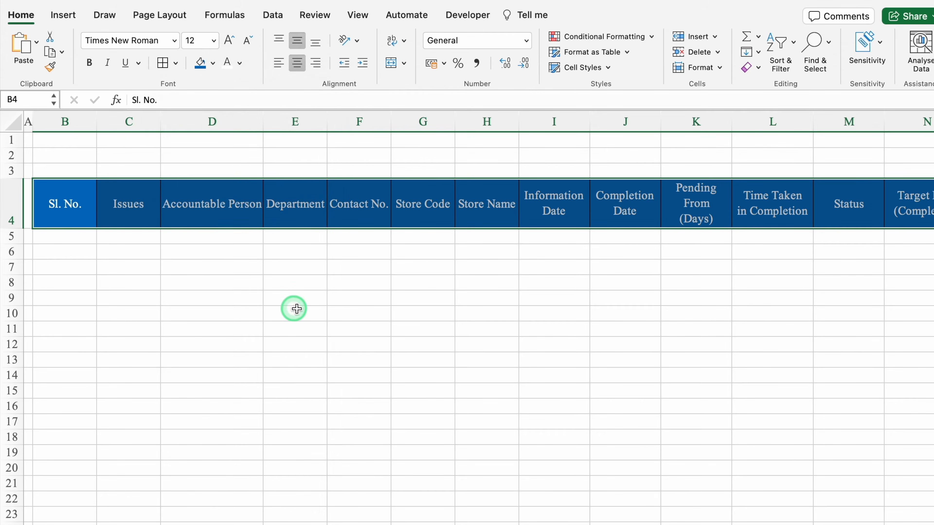
Merge and centre cells B2:C2 above the headings
left_click(71, 156)
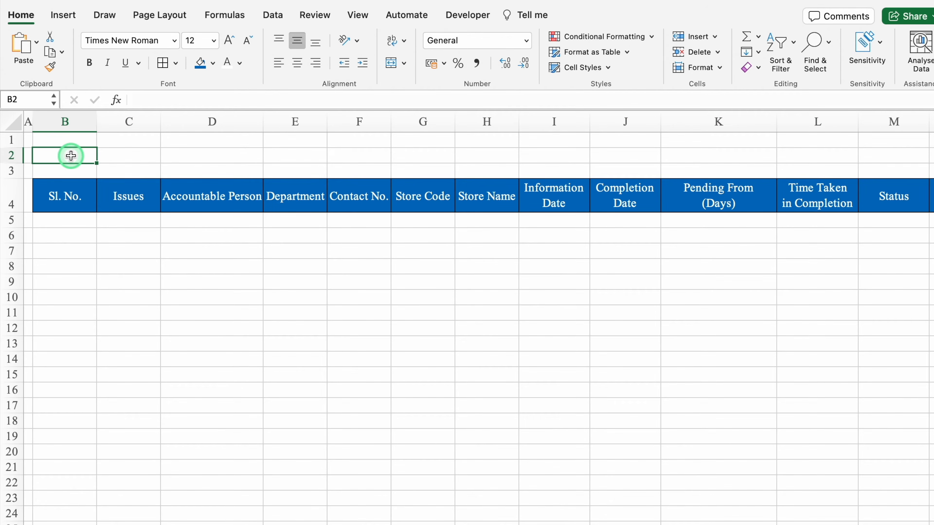
left_click_drag(86, 155, 116, 155)
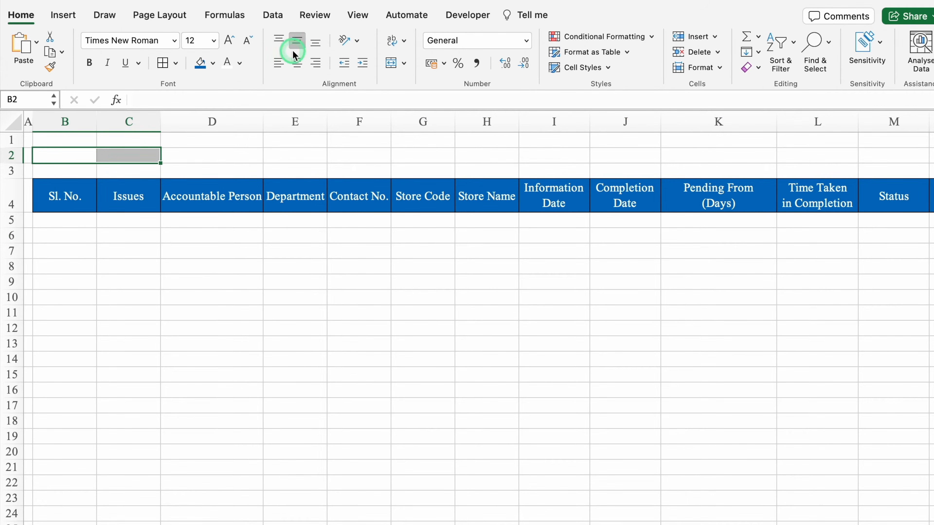
left_click(391, 62)
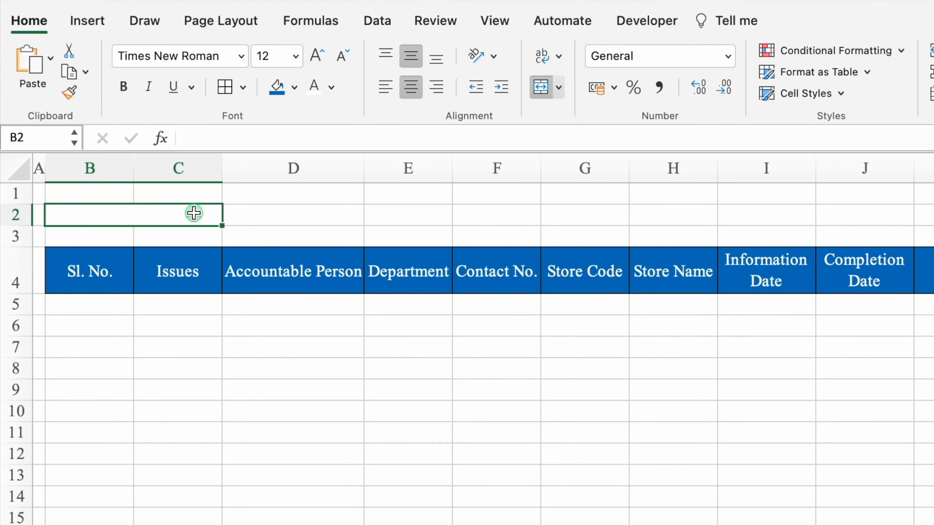
Give B2:D2 an orange fill and a black font colour
left_click(182, 211)
left_click_drag(182, 211, 250, 212)
left_click(294, 87)
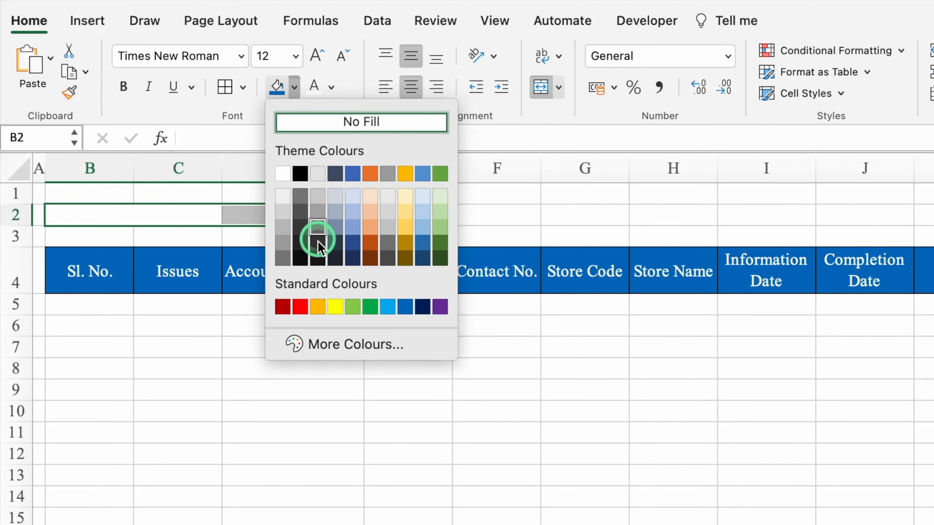
left_click(315, 308)
left_click(331, 84)
left_click(333, 174)
Set the font of B2:D2 to Impact at size 36
left_click(241, 55)
left_click(239, 283)
left_click(315, 56)
left_click(316, 56)
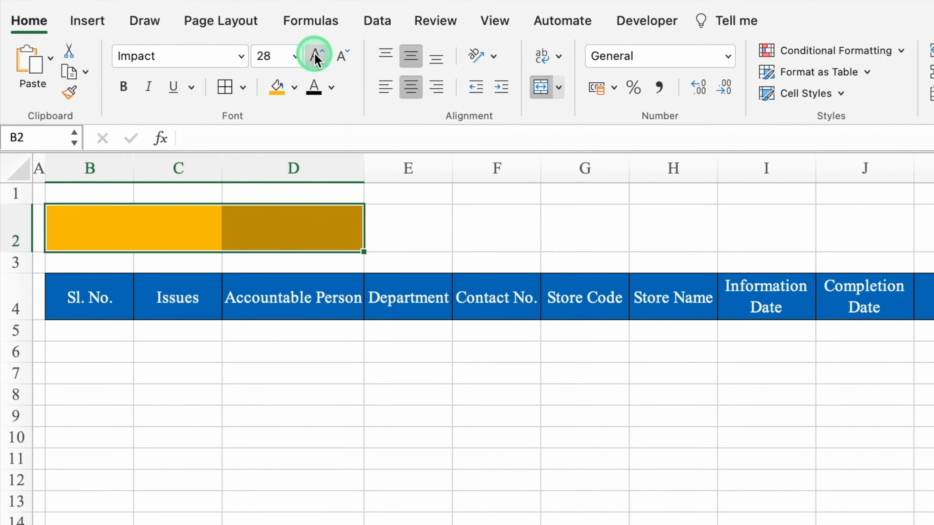
left_click(315, 56)
Add a List data validation to merged cell B2, using the months JANUARY to DECEMBER on the Settings sheet as source
left_click(118, 231)
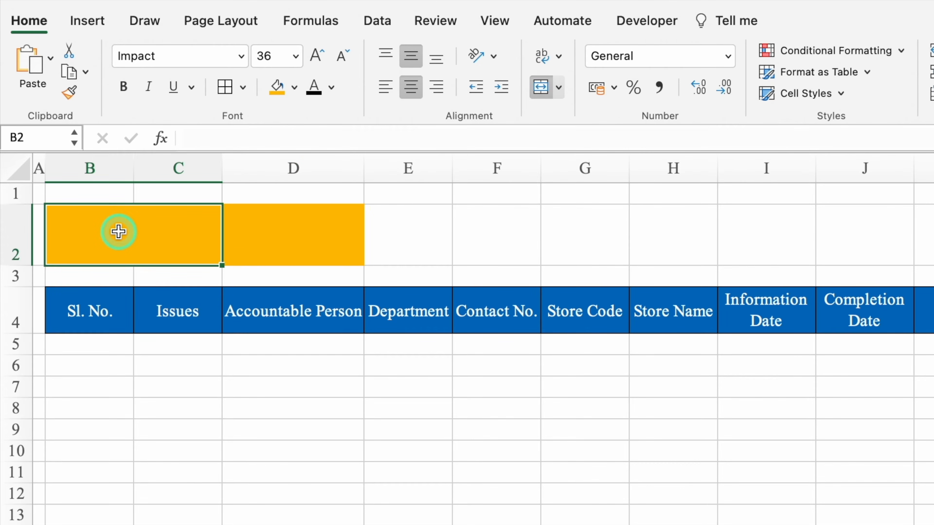
left_click(123, 86)
left_click(377, 20)
left_click(888, 58)
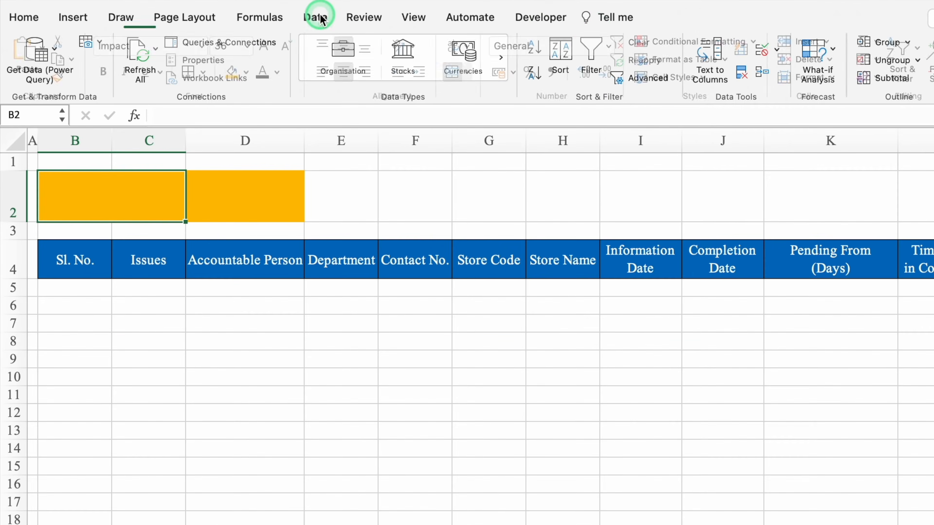
left_click(778, 48)
left_click(810, 69)
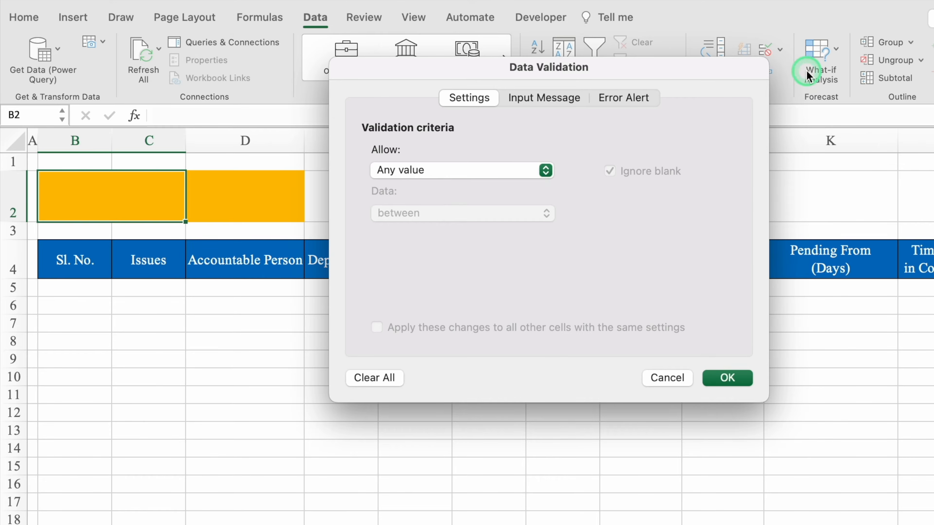
left_click(539, 183)
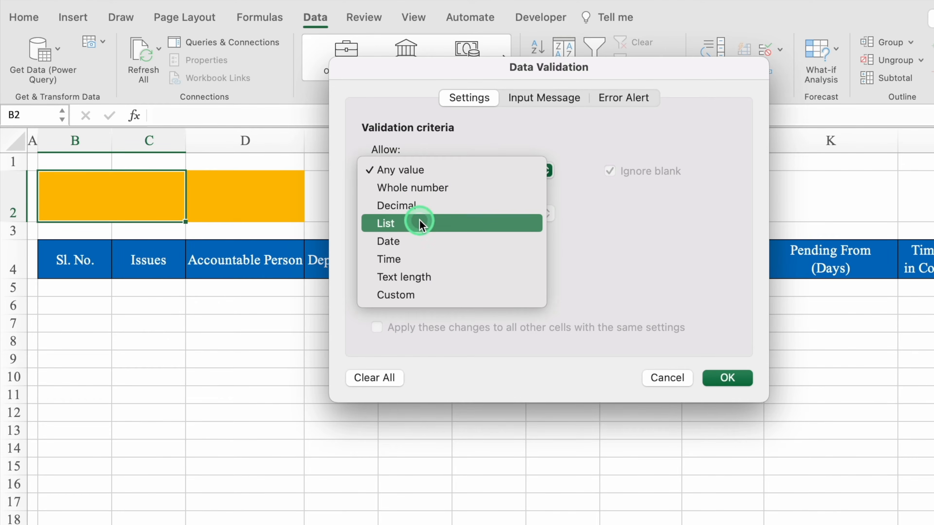
left_click(423, 221)
left_click(588, 307)
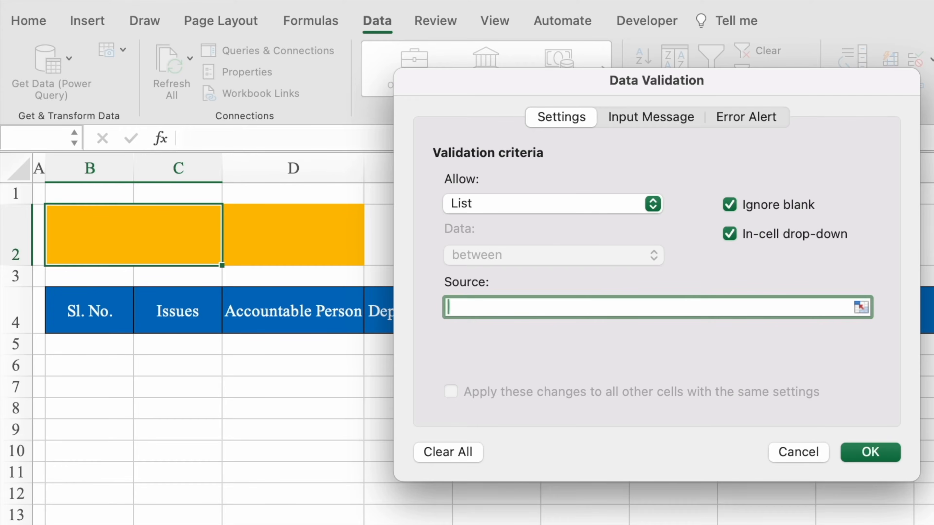
left_click(257, 523)
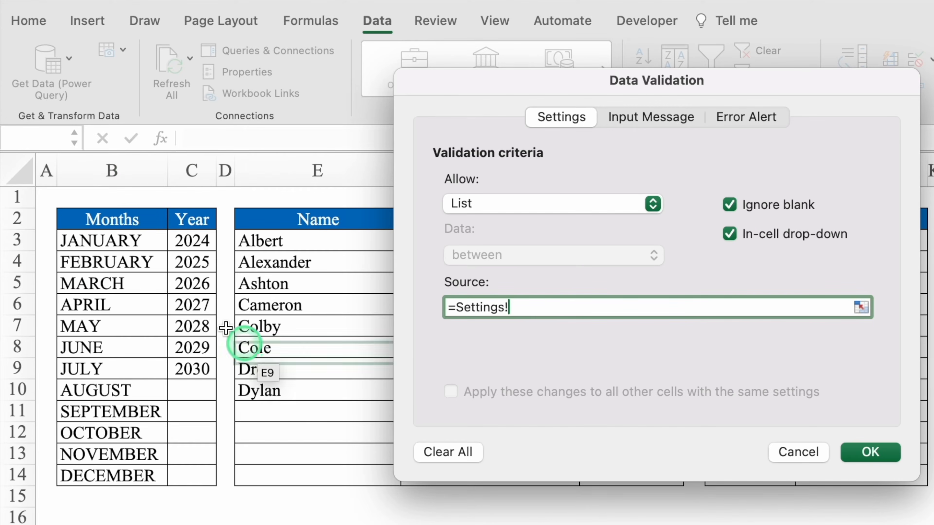
left_click_drag(143, 246, 140, 475)
left_click(865, 450)
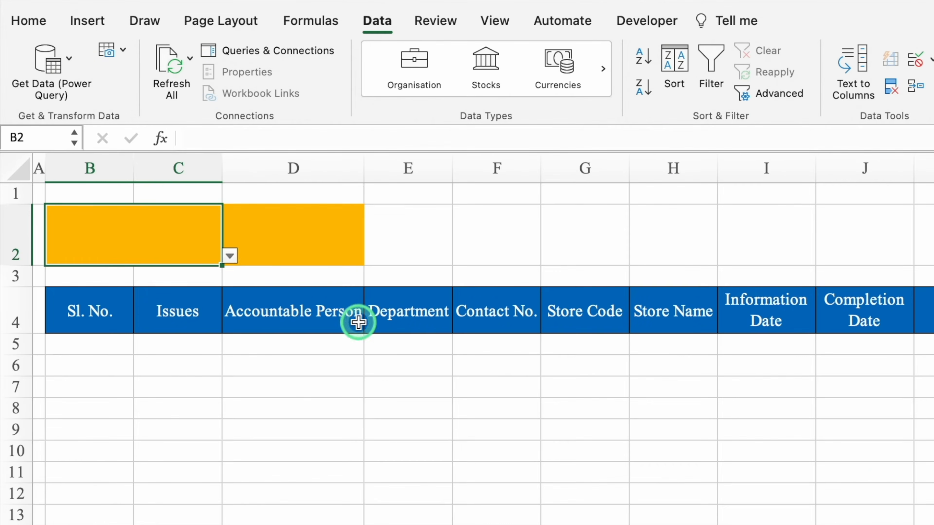
Choose FEBRUARY from the month list in B2 and reduce its font size to 28
left_click(230, 254)
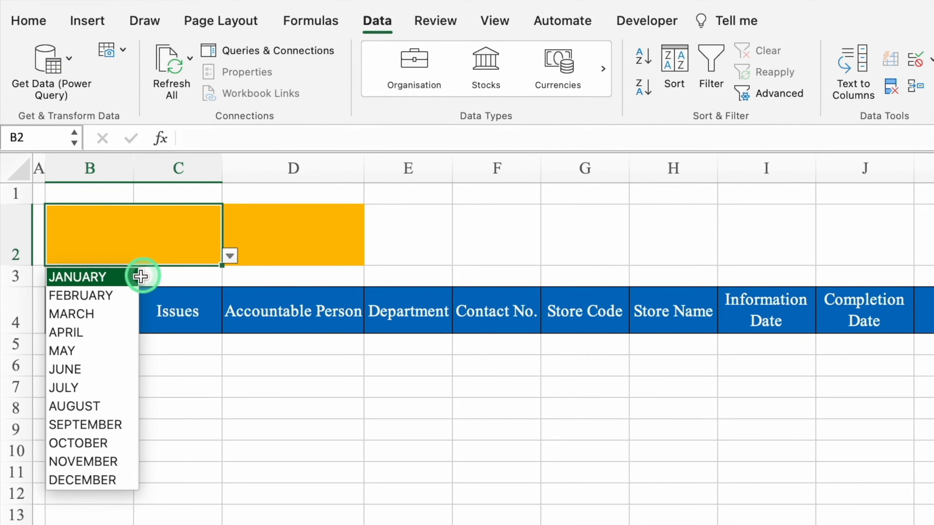
left_click(118, 296)
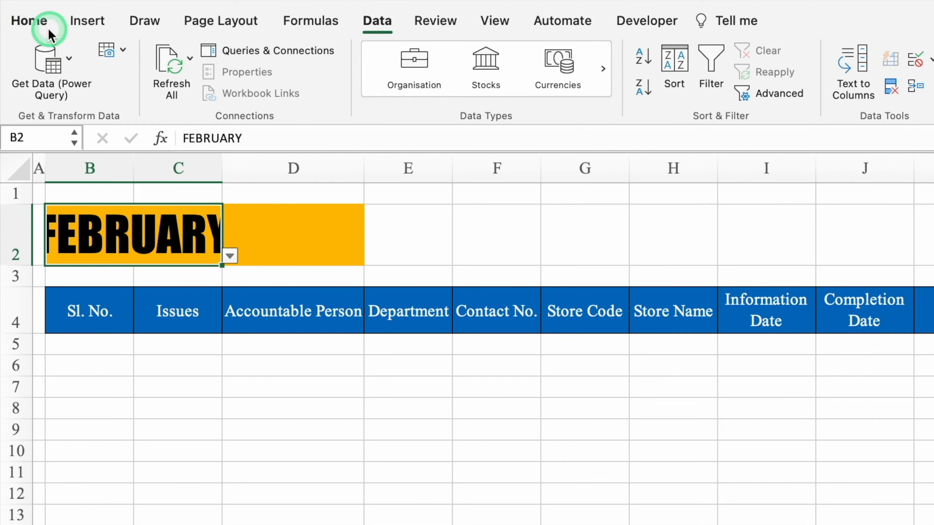
left_click(28, 21)
left_click(341, 56)
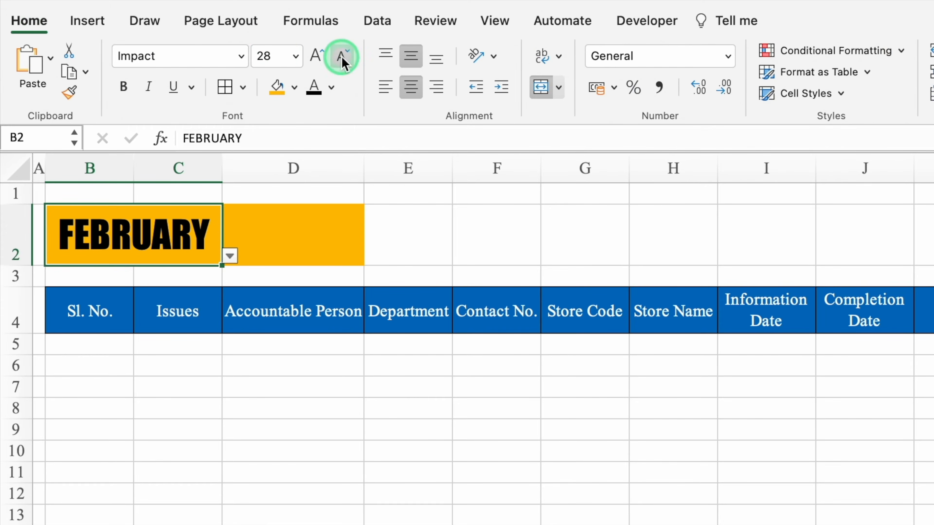
Add a List data validation to D2 with the Year column of the Settings sheet as source, and choose 2024
left_click(276, 235)
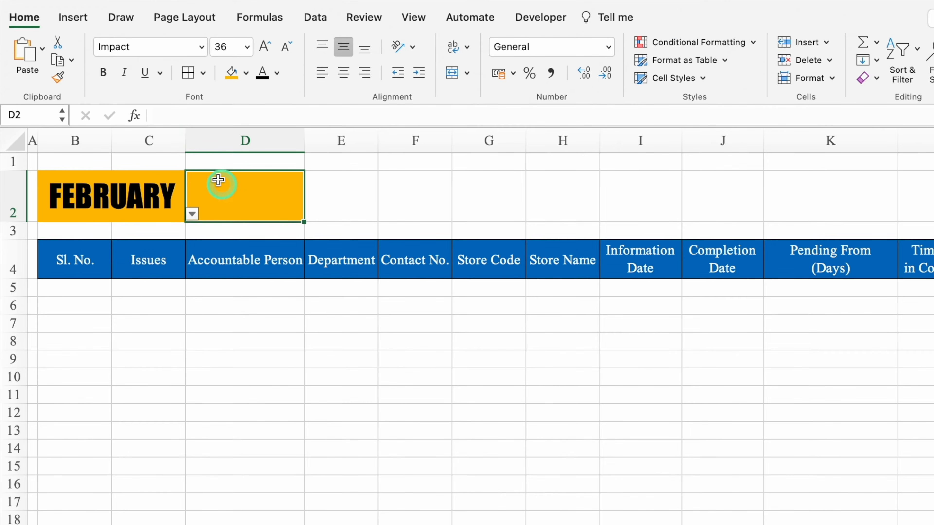
left_click(325, 22)
left_click(775, 46)
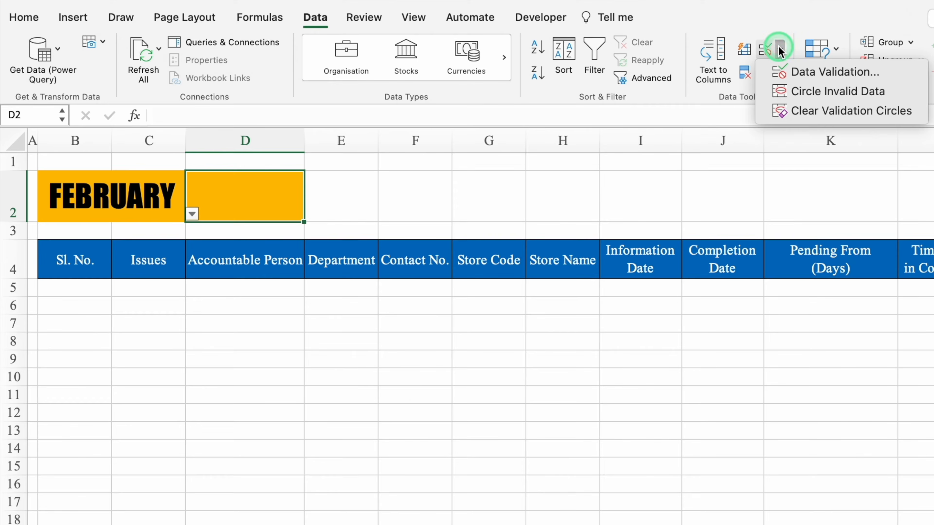
left_click(809, 72)
left_click(651, 204)
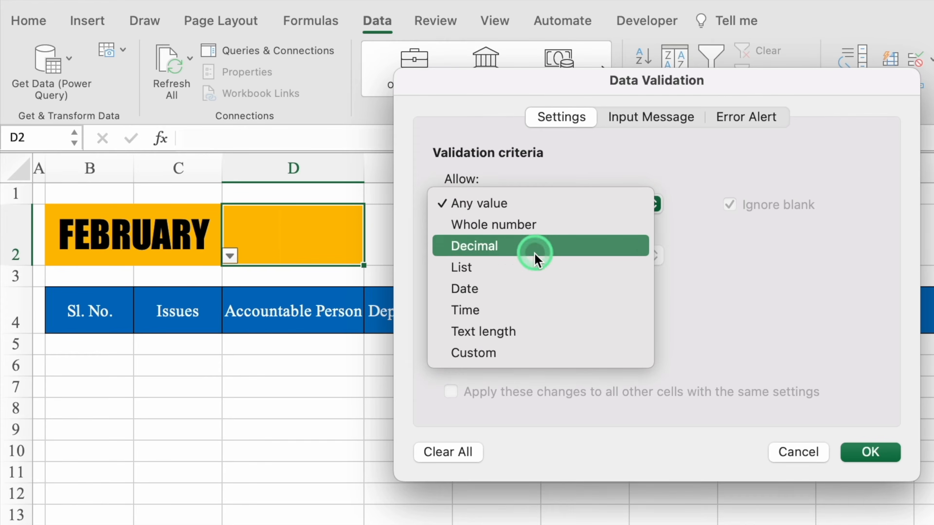
left_click(535, 266)
left_click(549, 312)
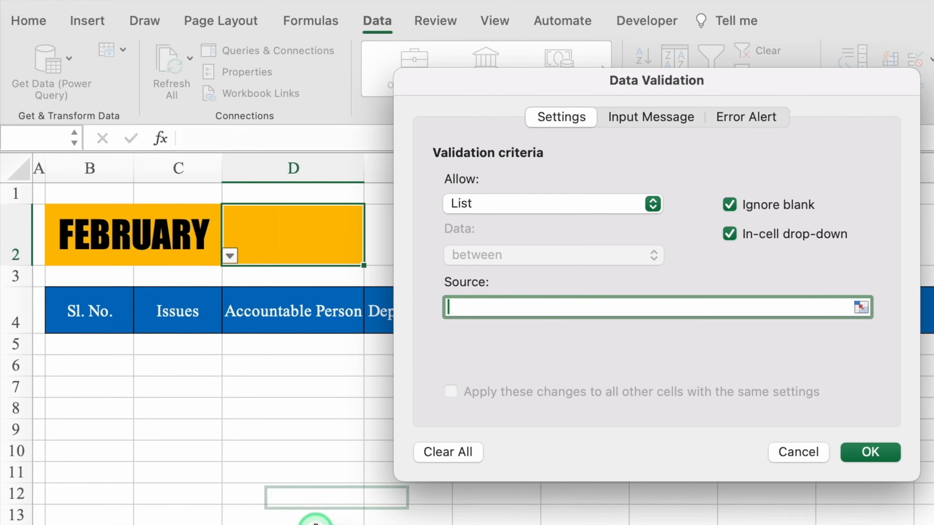
left_click(215, 522)
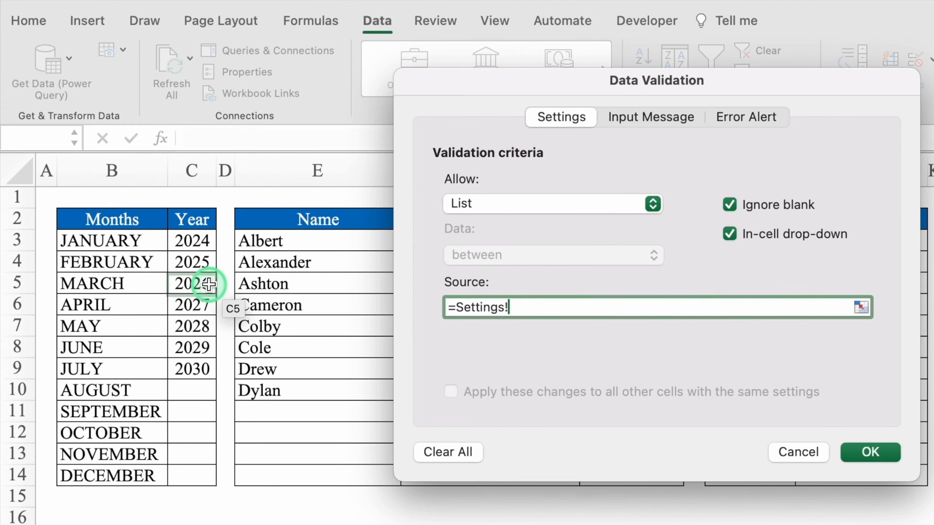
left_click_drag(200, 240, 200, 476)
left_click(868, 452)
left_click(372, 254)
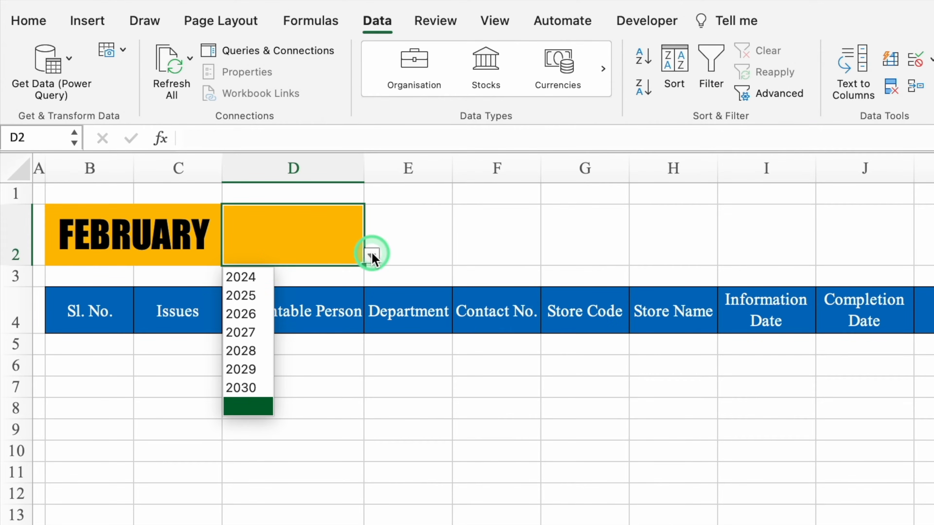
left_click(250, 275)
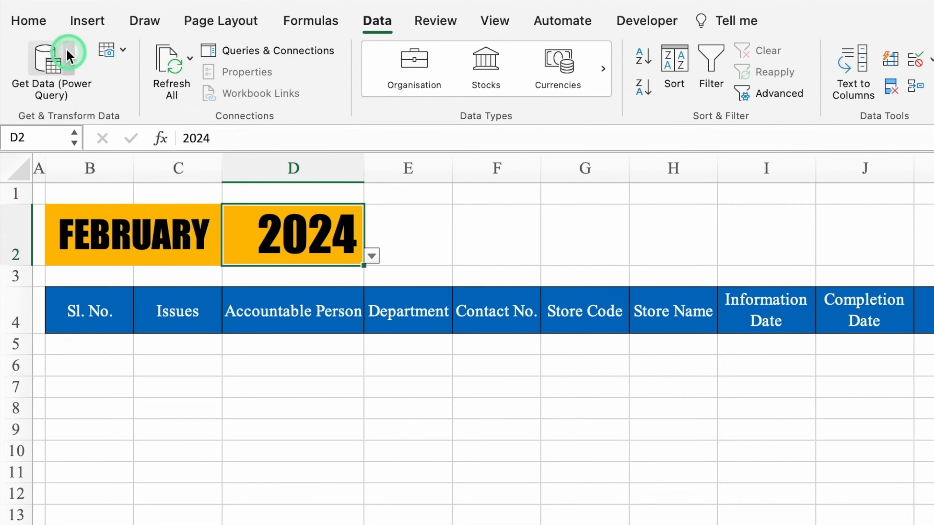
Centre the year in D2 horizontally and add all borders to the month and year cells B2:D2
left_click(29, 21)
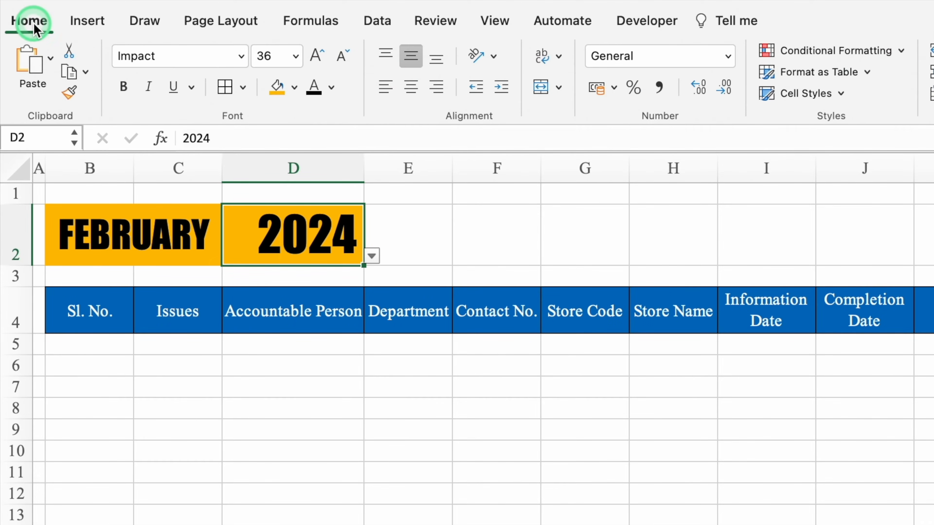
left_click(411, 89)
left_click_drag(125, 231, 268, 236)
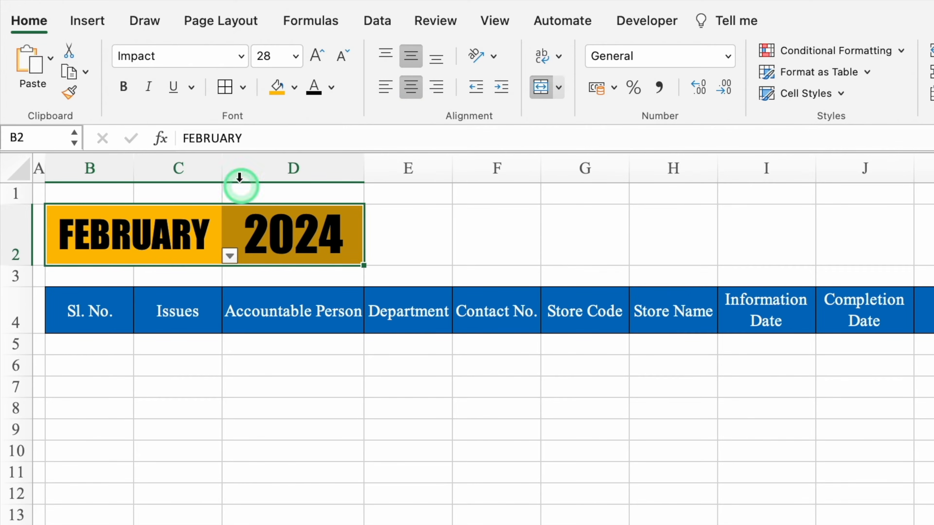
left_click(225, 88)
left_click(177, 408)
Reduce the height of row 3, and enter the title "Maintenance Follow - up Log" in merged and centred cells E2:K2
left_click_drag(17, 287, 16, 266)
left_click_drag(370, 225, 889, 226)
left_click(538, 86)
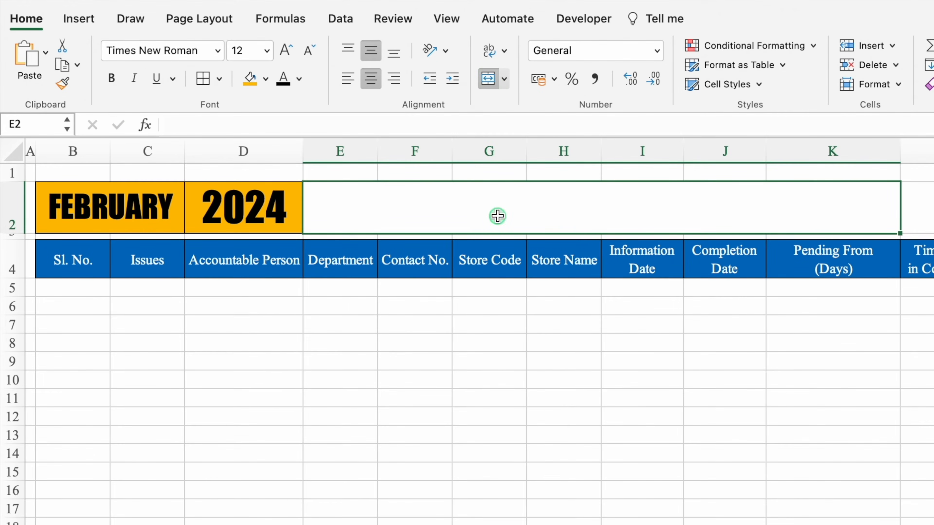
type("Maintenance Follow - up Log")
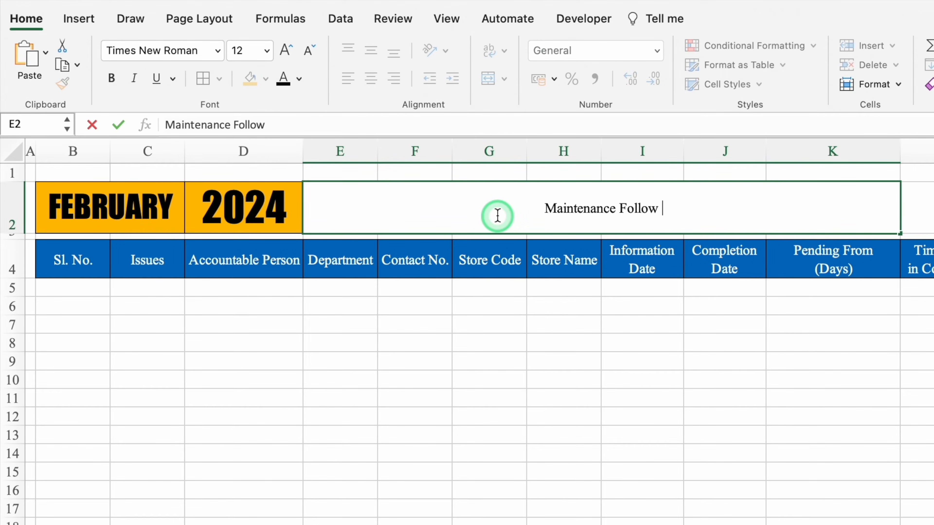
key("Return")
Format the title in E2 with a red fill and white Impact text at size 36
left_click(497, 203)
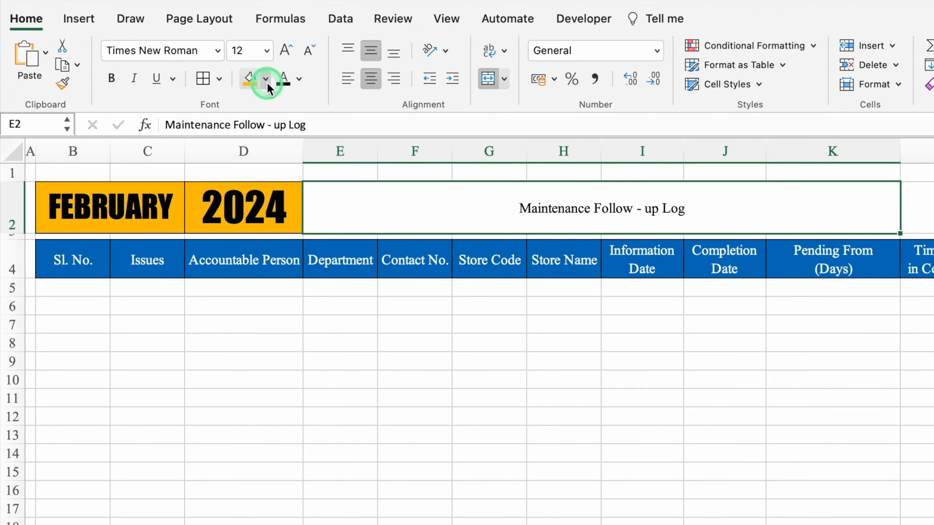
left_click(266, 78)
left_click(271, 277)
left_click(299, 79)
left_click(287, 158)
left_click(218, 50)
left_click(184, 204)
left_click(285, 50)
left_click(285, 51)
left_click(284, 50)
left_click(413, 397)
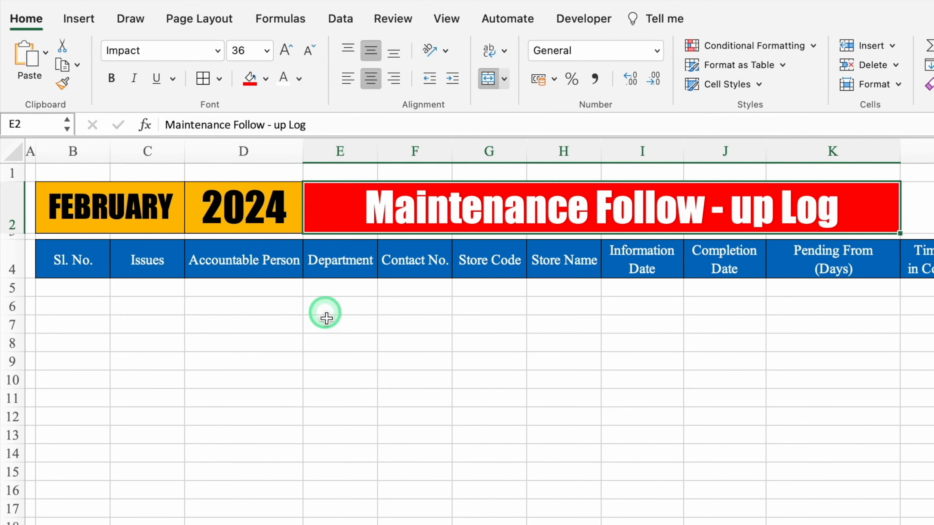
Extend the red fill across L2:O2 and put an outside border around the title band E2:O2
left_click(371, 221)
scroll(796, 332, "right", 5)
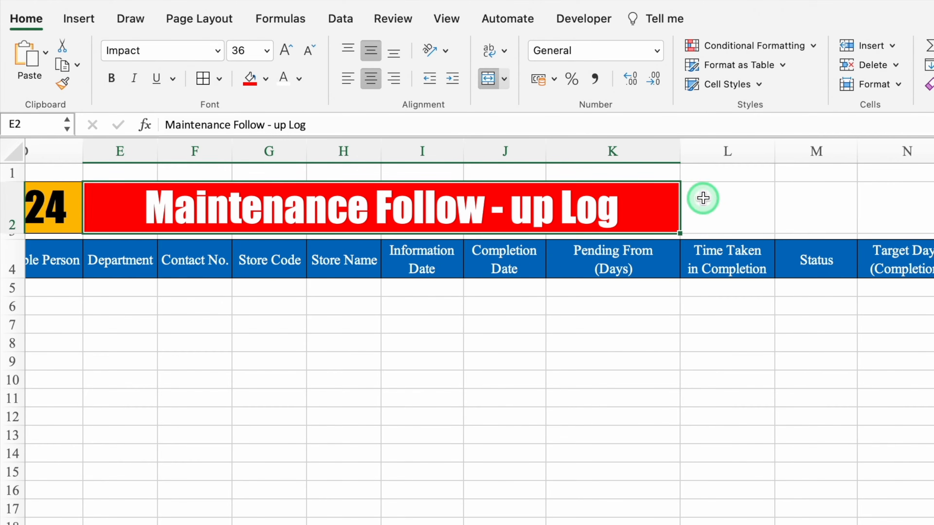
left_click_drag(704, 198, 929, 206)
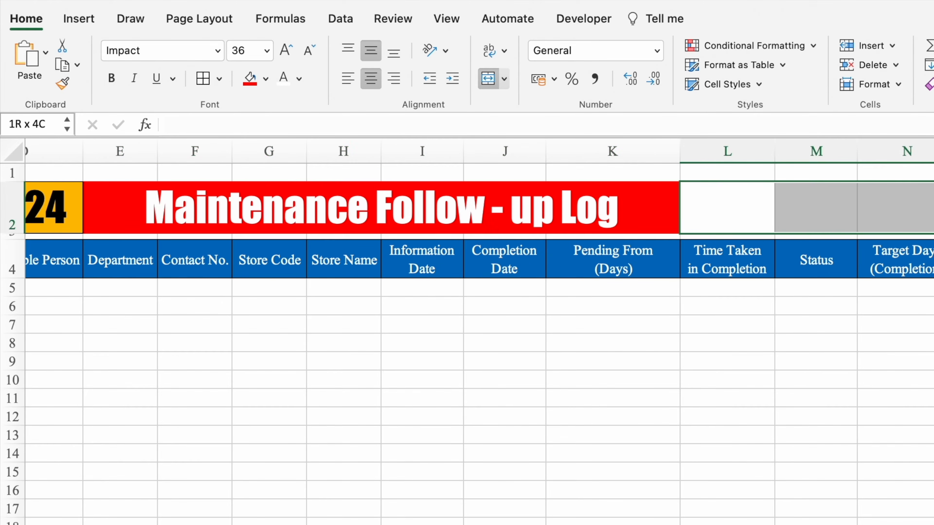
left_click(250, 79)
left_click(107, 197)
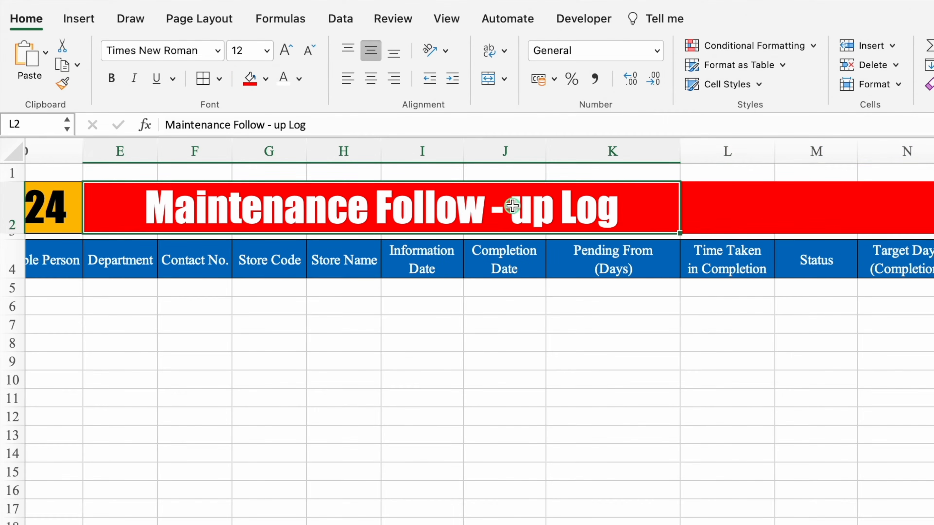
left_click_drag(512, 205, 930, 206)
left_click(219, 78)
left_click(268, 259)
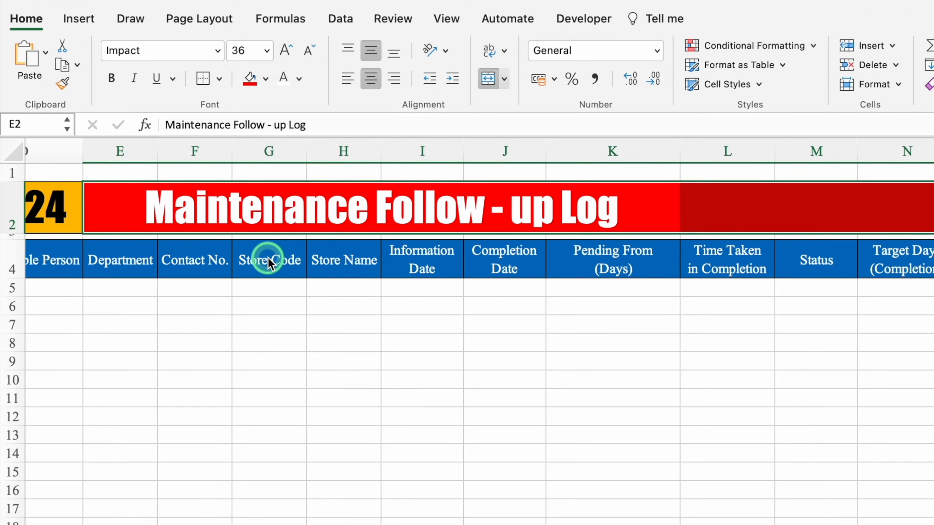
left_click(612, 361)
Hide the gridlines on the log sheet
left_click(446, 18)
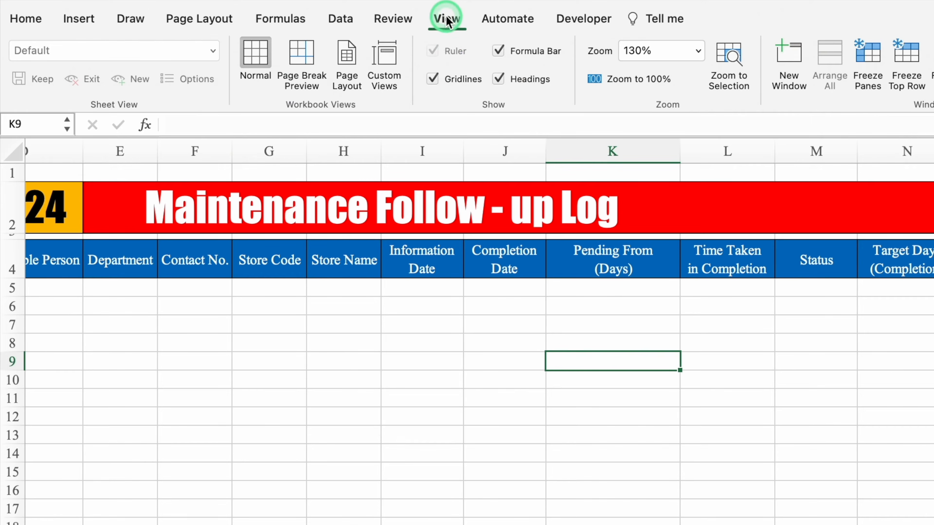
left_click(442, 72)
left_click(485, 368)
Enter 1 in B5, centre it, and fill the Sl. No. column down as a series to 10 in B14
scroll(478, 331, "left", 5)
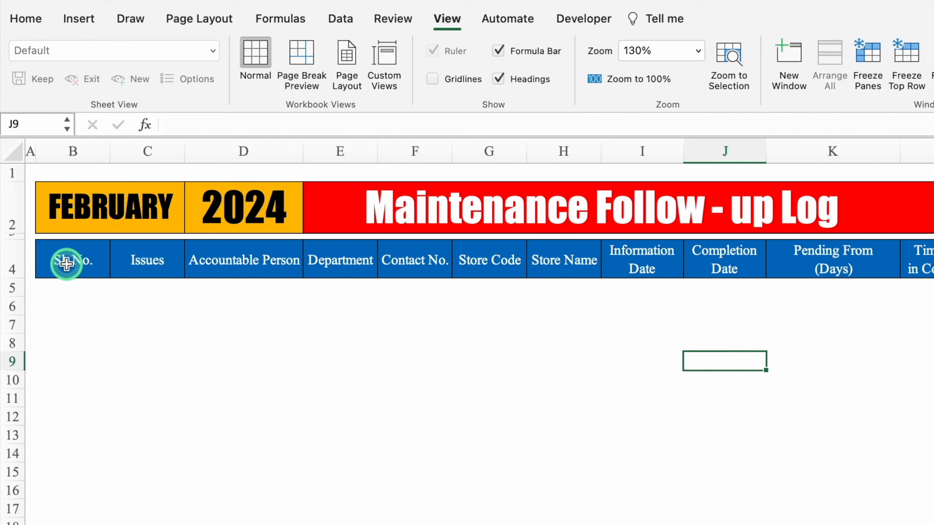
left_click(67, 287)
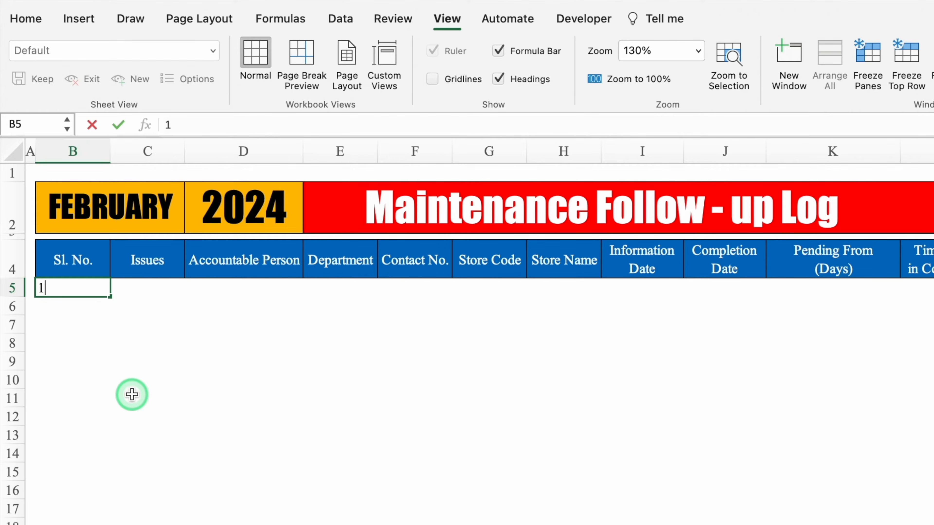
left_click(132, 395)
left_click(88, 292)
left_click(26, 18)
left_click(371, 78)
left_click_drag(110, 297, 117, 474)
left_click(123, 492)
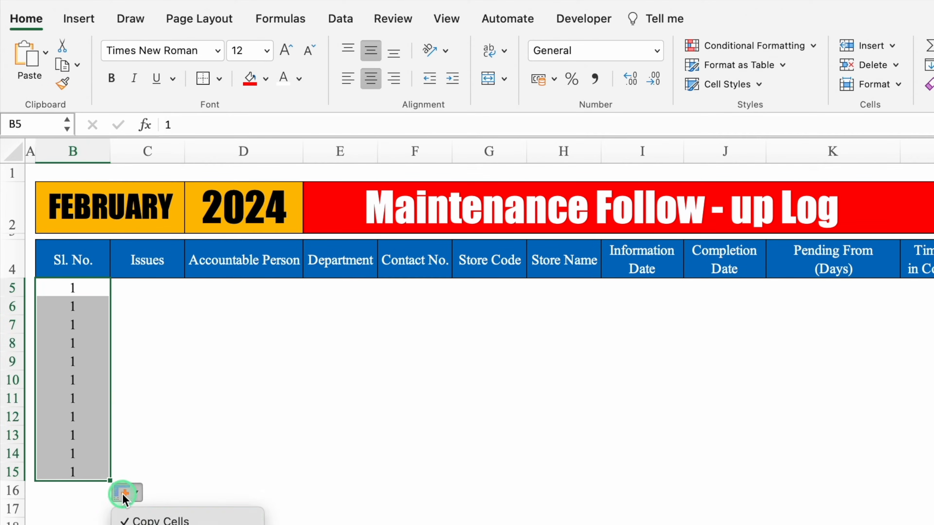
left_click(158, 524)
Apply all borders to the log table from the heading row down to row 14, and widen the Issues column
left_click_drag(71, 264, 175, 451)
left_click(219, 78)
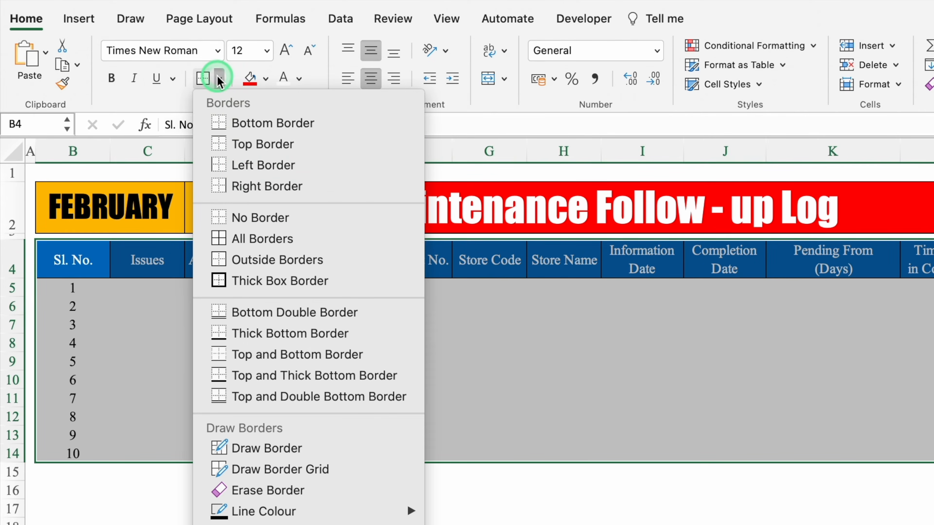
left_click(262, 239)
left_click(243, 508)
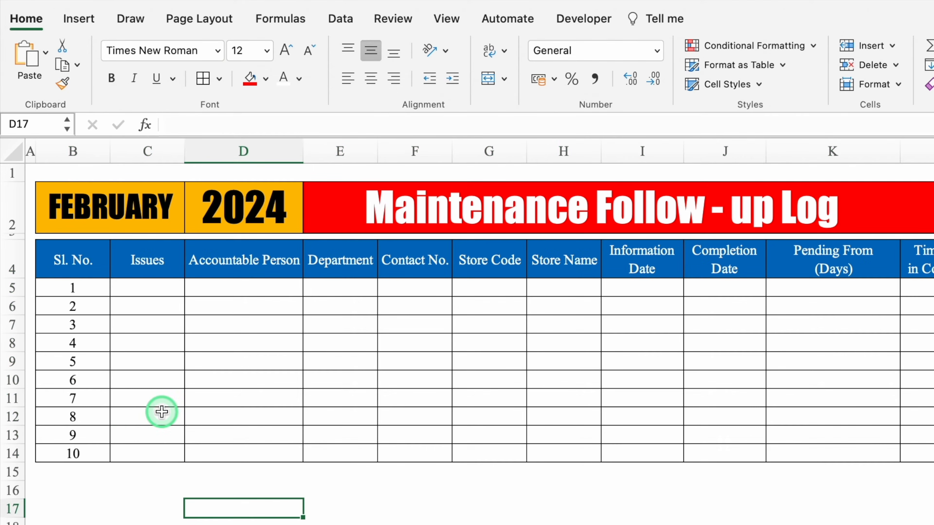
left_click_drag(185, 149, 265, 158)
Clear the serial numbers in B5:B14 and enter "AC Not working" as the first issue in C5
left_click_drag(84, 286, 79, 451)
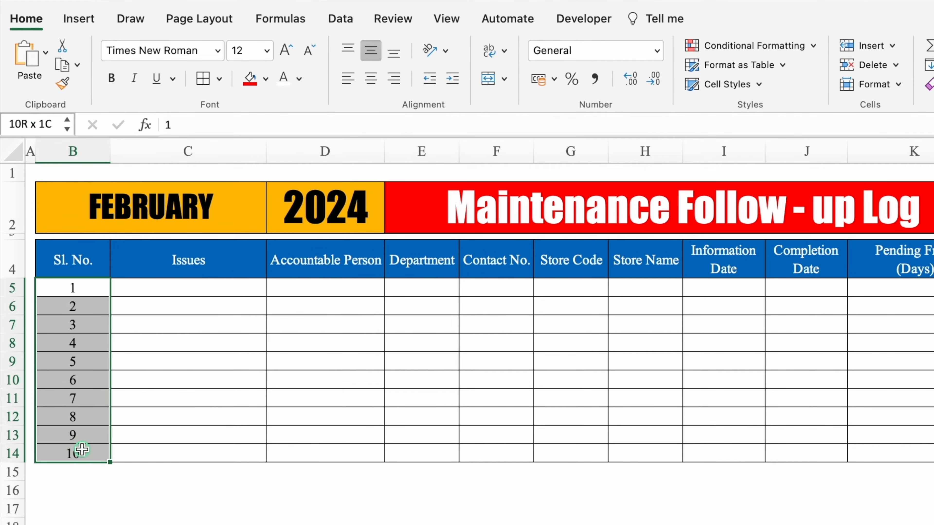
key("Delete")
left_click(92, 288)
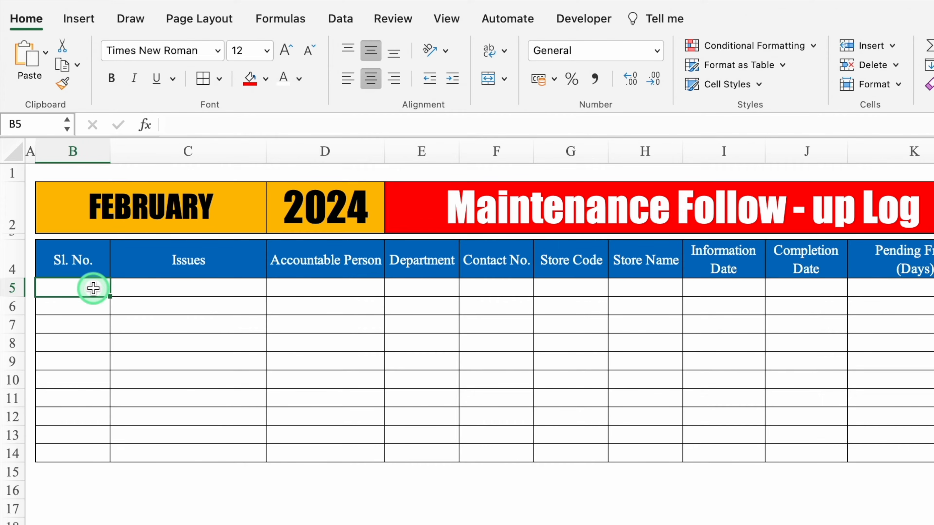
left_click(174, 289)
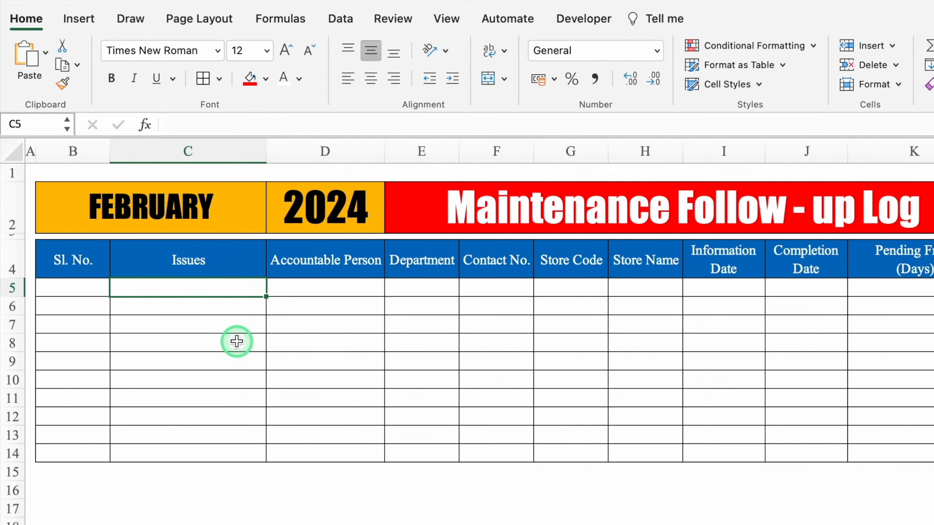
type("AC Not workin")
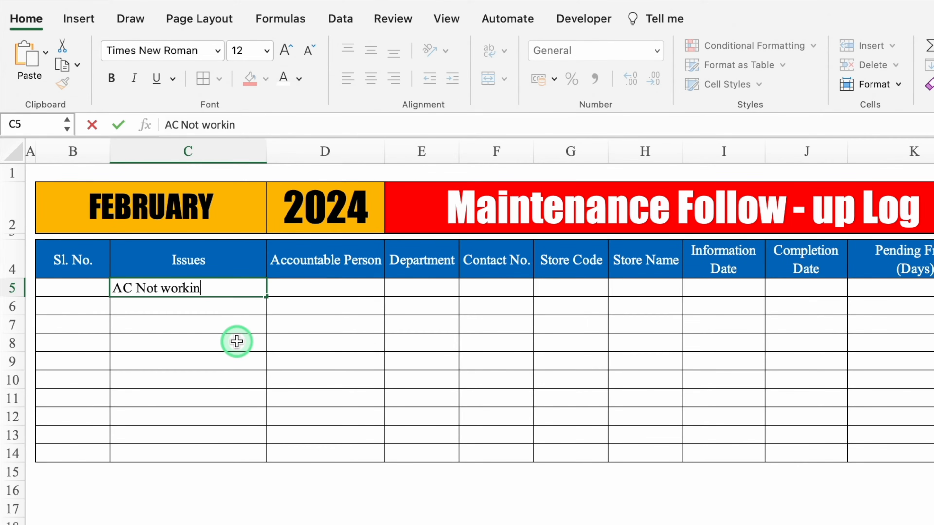
type("g")
Enter the serial number formula =SUBTOTAL(3,$C$5:C5) in B5
key("shift+Tab")
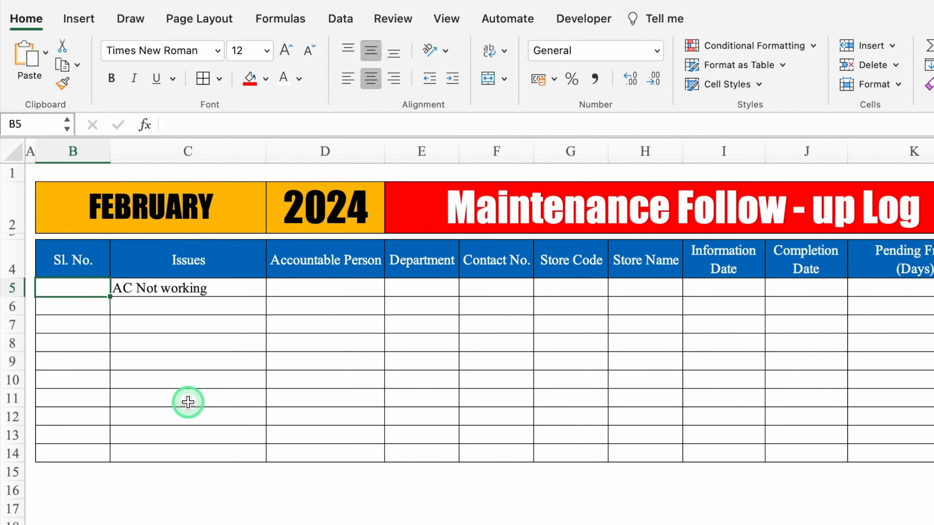
type("=")
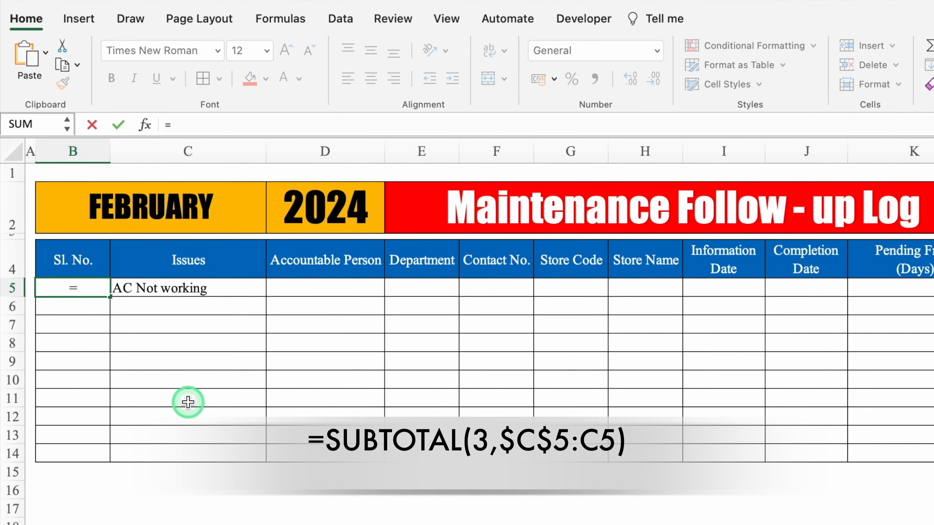
type("sub")
double_click(84, 338)
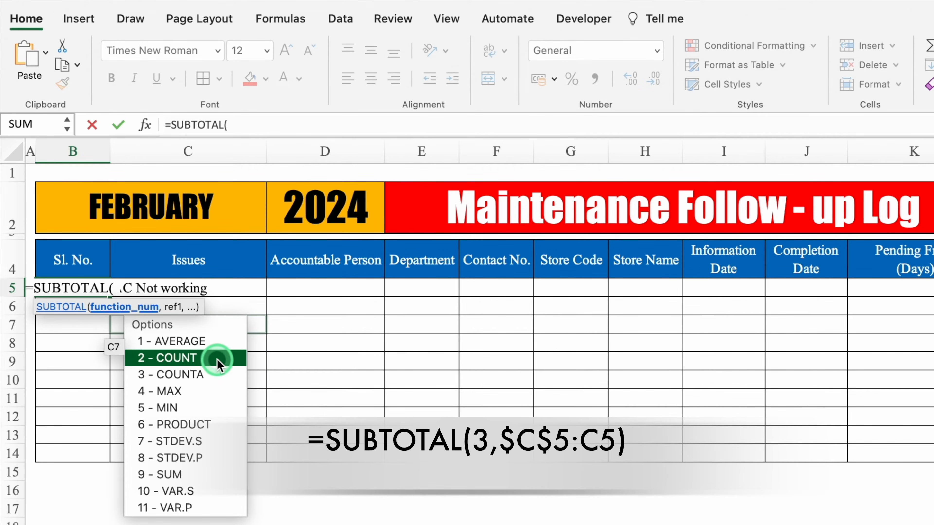
double_click(218, 375)
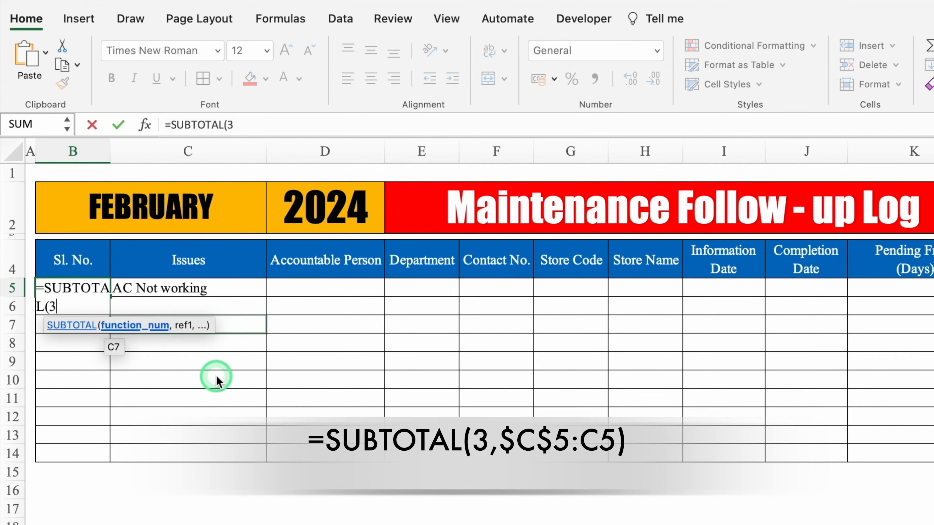
type(",")
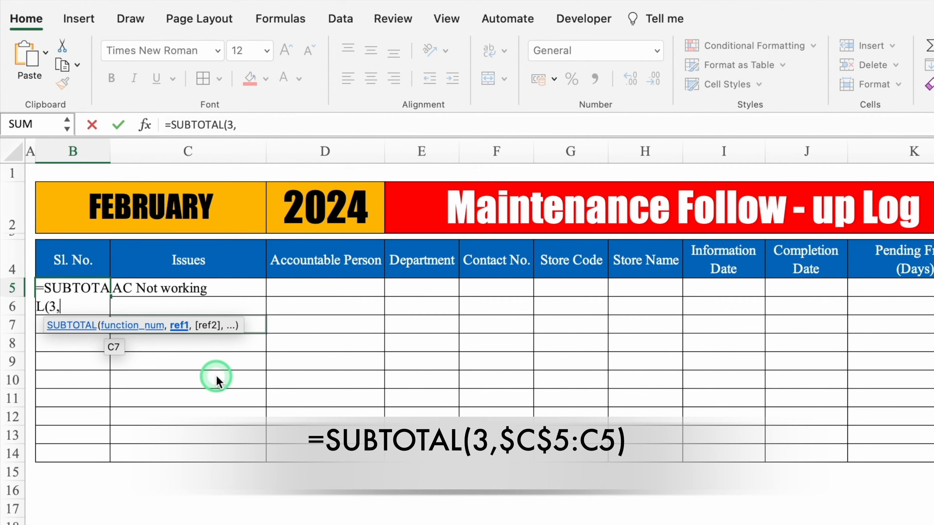
left_click(245, 287)
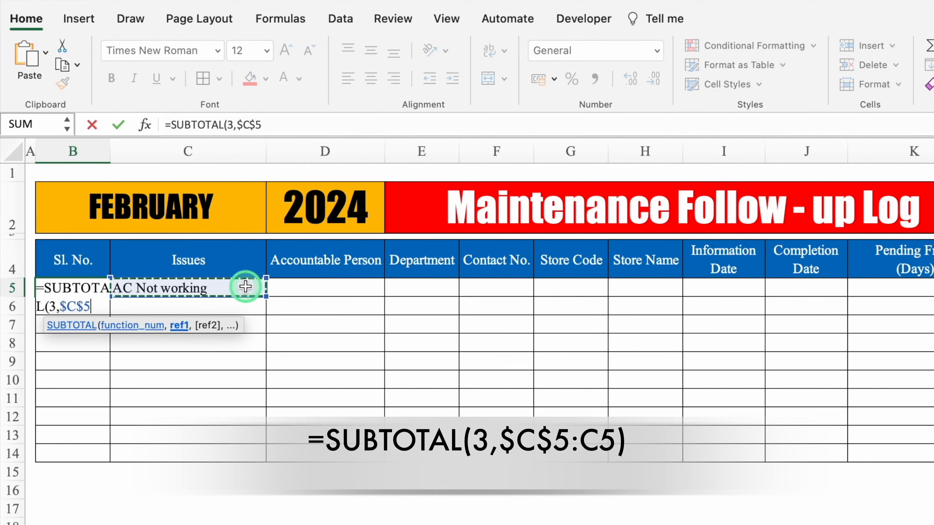
type(":")
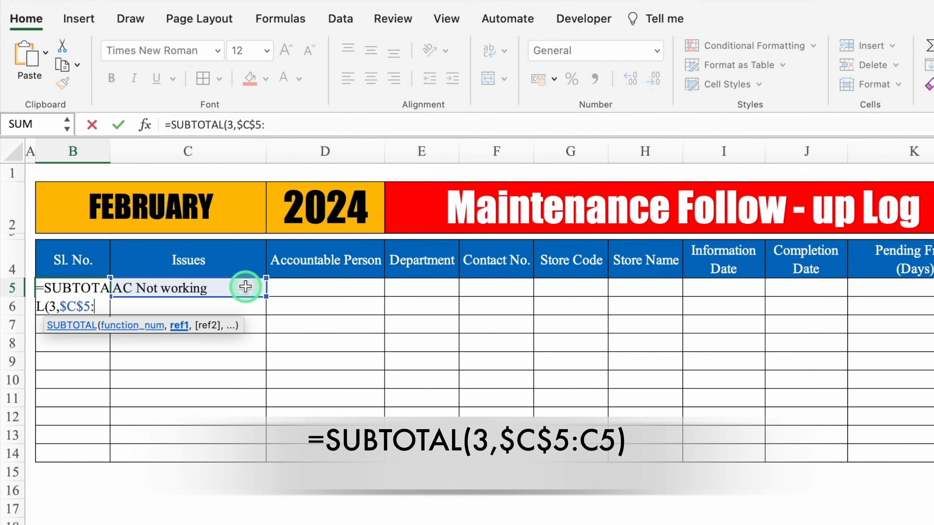
left_click(245, 287)
type(")")
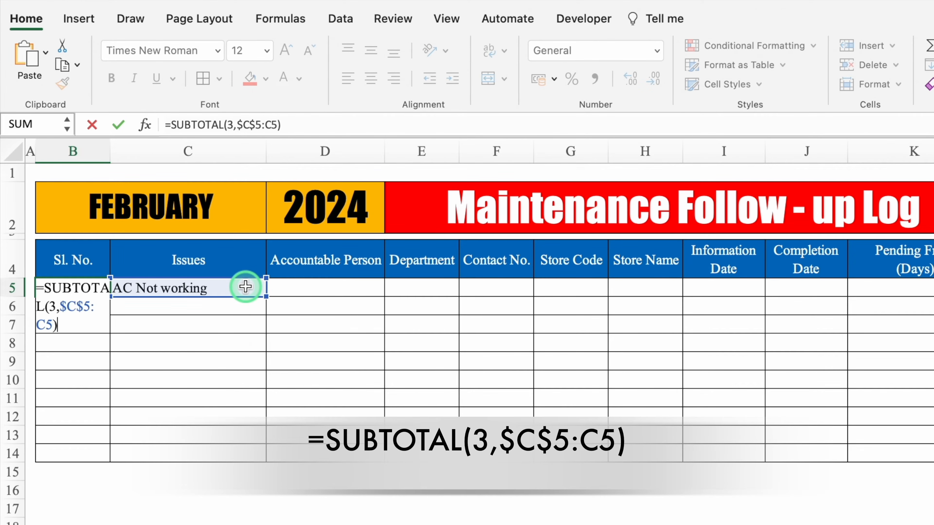
key("Return")
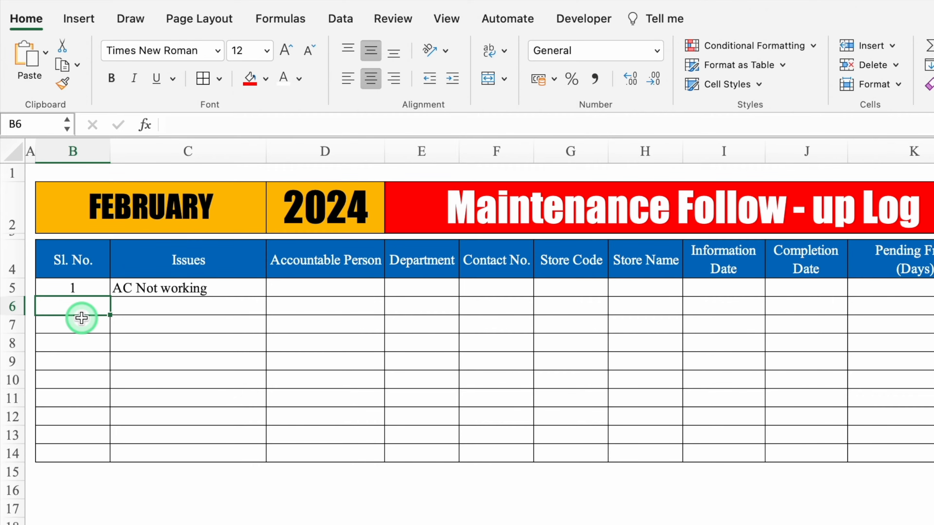
Change the serial number formula in B5 to =IF(C5=0,"",SUBTOTAL(3,$C$5:C5)) and fill it down to B14
left_click(78, 287)
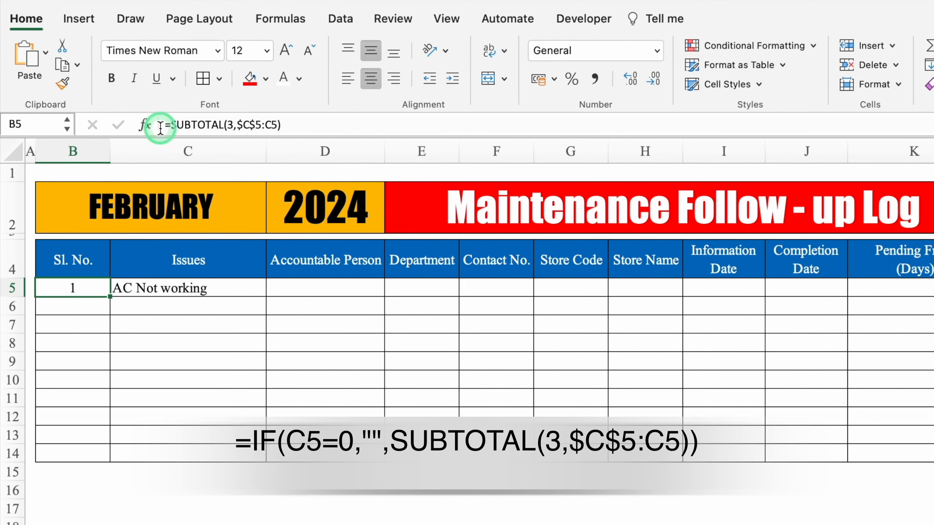
left_click(169, 125)
type("IF")
double_click(208, 156)
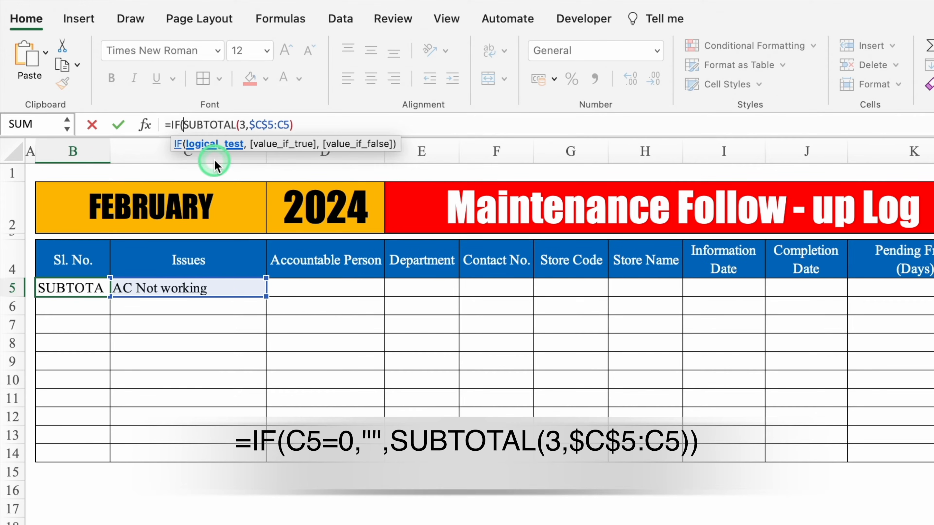
left_click(220, 287)
type("=")
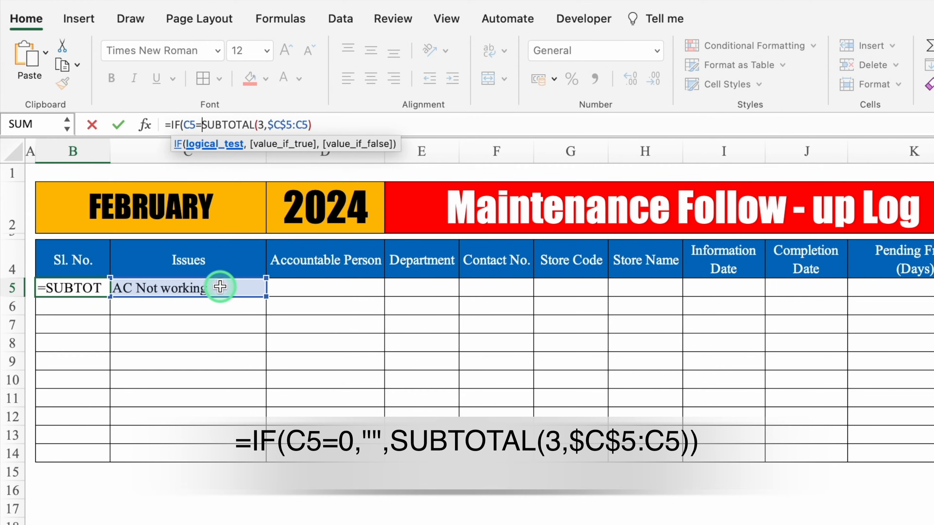
type("0,")
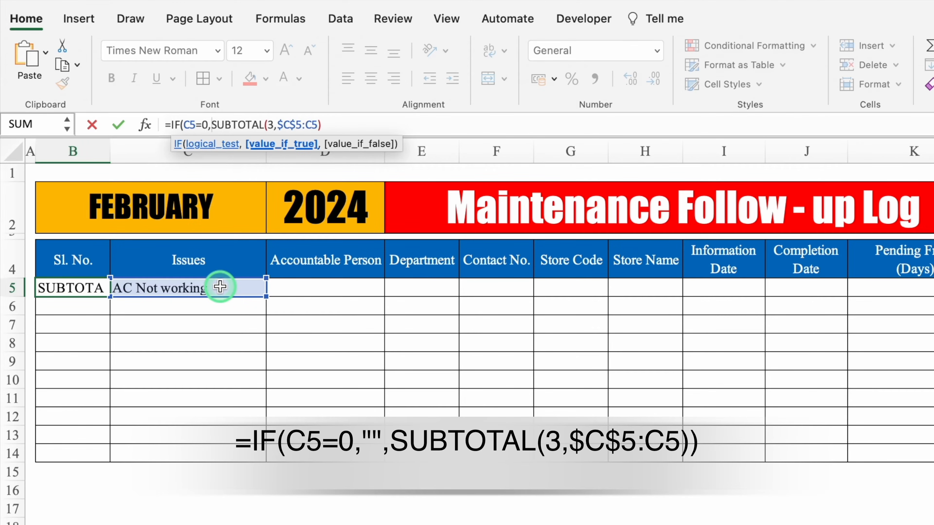
type("\"\"")
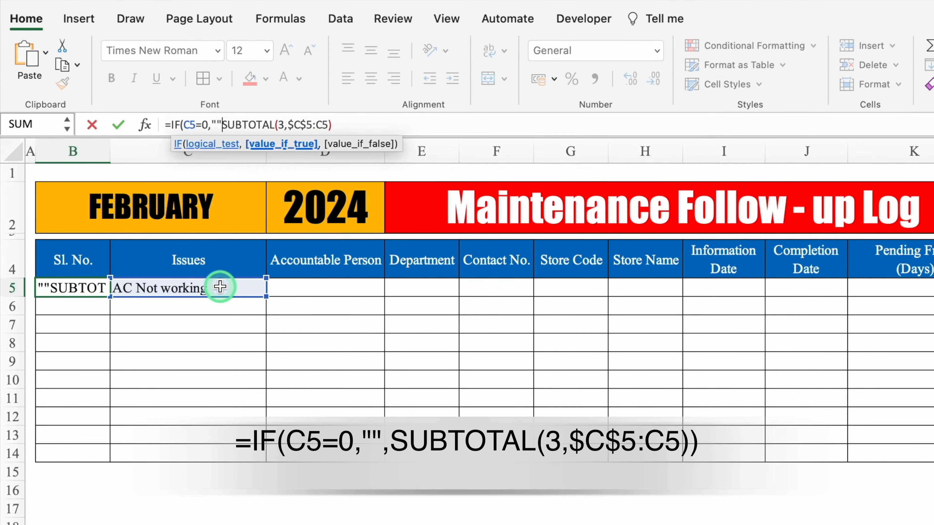
type(",")
left_click(366, 123)
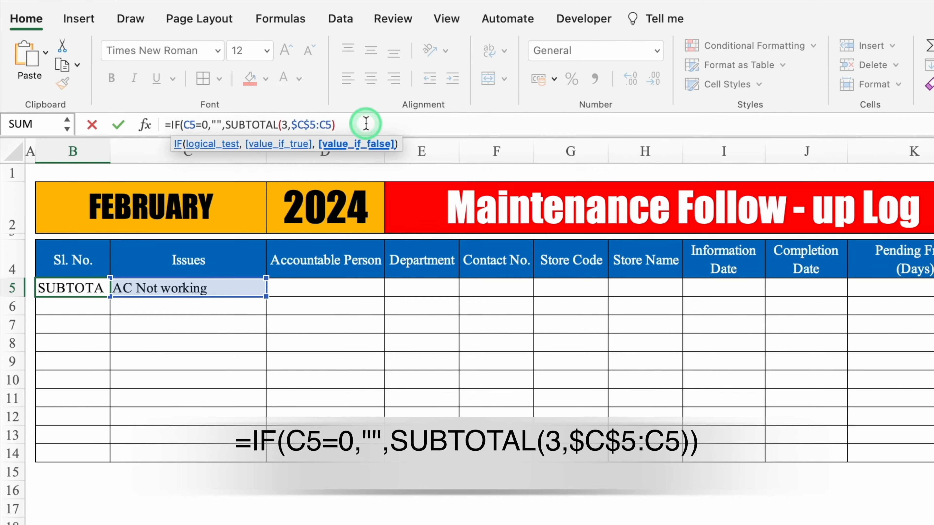
type(")")
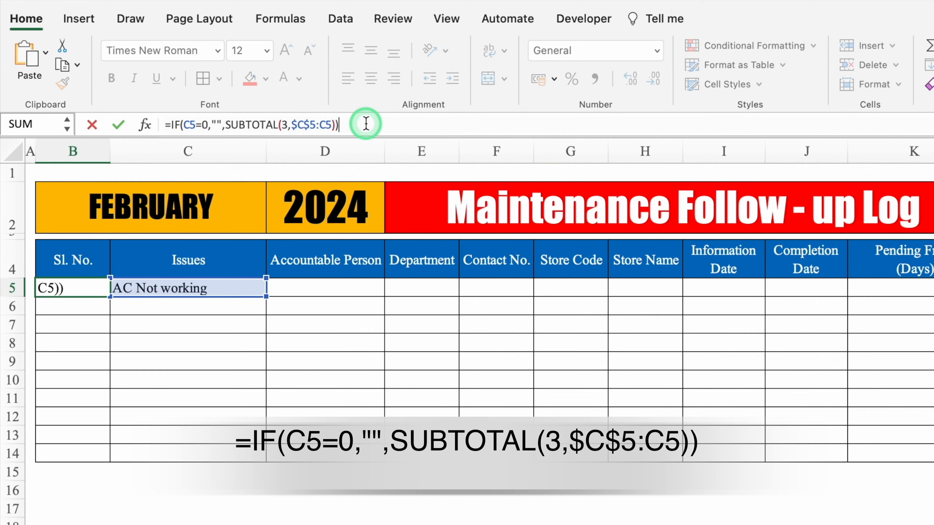
key("Return")
left_click(83, 287)
left_click_drag(109, 297, 106, 456)
Test the automatic serial numbering by entering "abc" as an issue in C8 and clearing it again
left_click(142, 344)
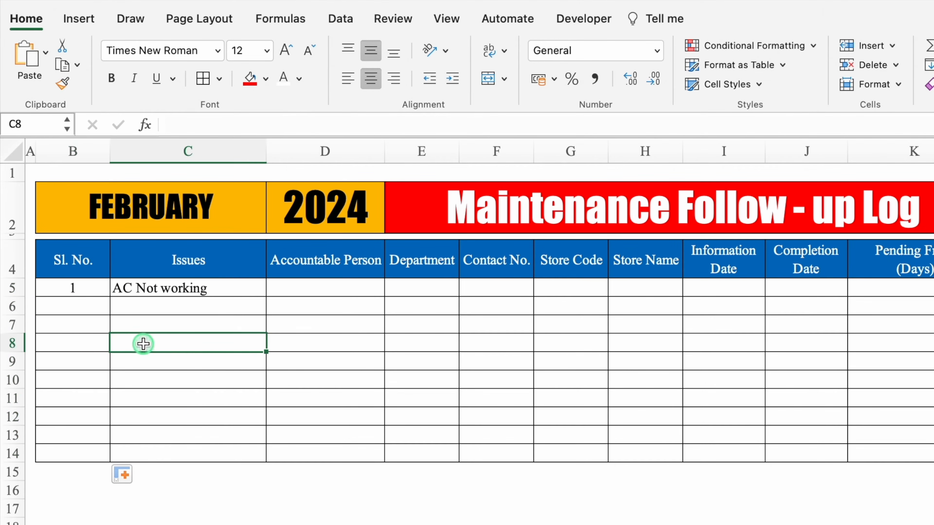
type("abc")
key("Return")
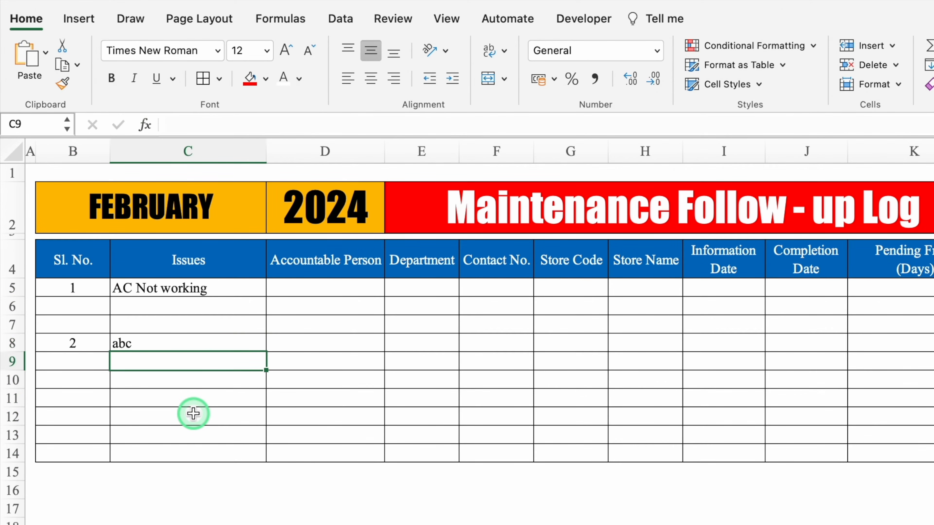
left_click(150, 339)
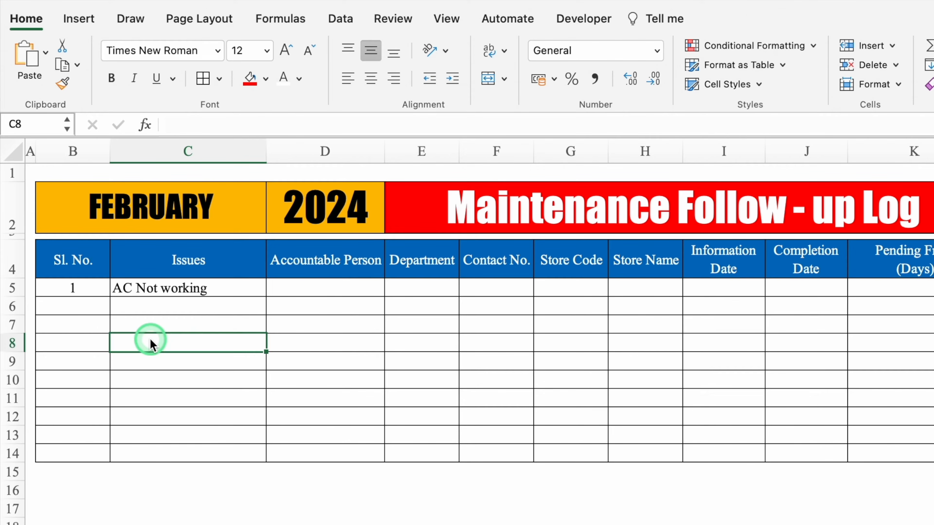
Test the numbering on consecutive rows with "abc" in C6 and "dddd" in C7, and clear both cells
left_click(156, 312)
type("abc")
key("Return")
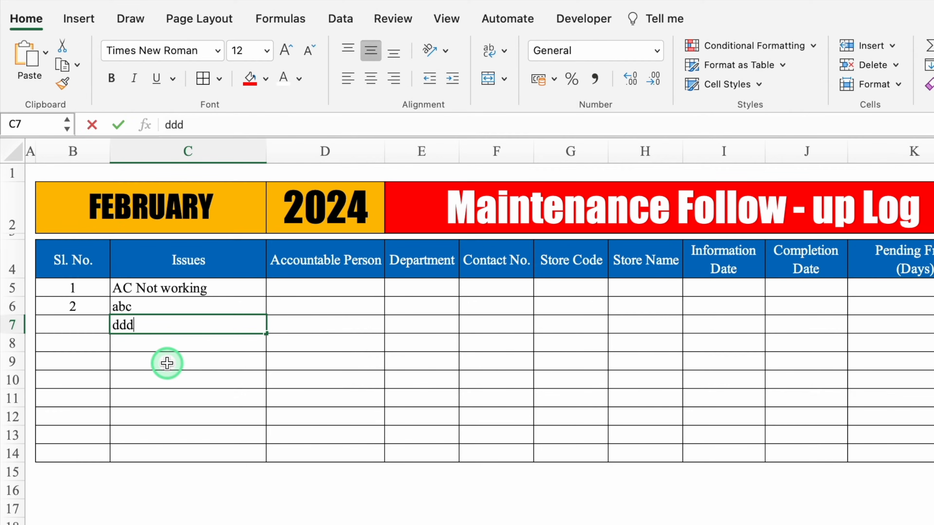
key("Return")
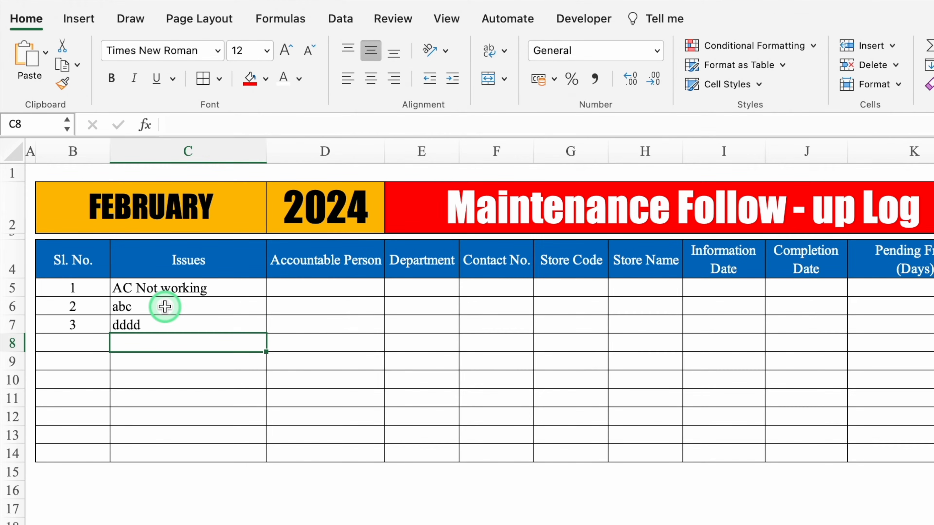
left_click(165, 306)
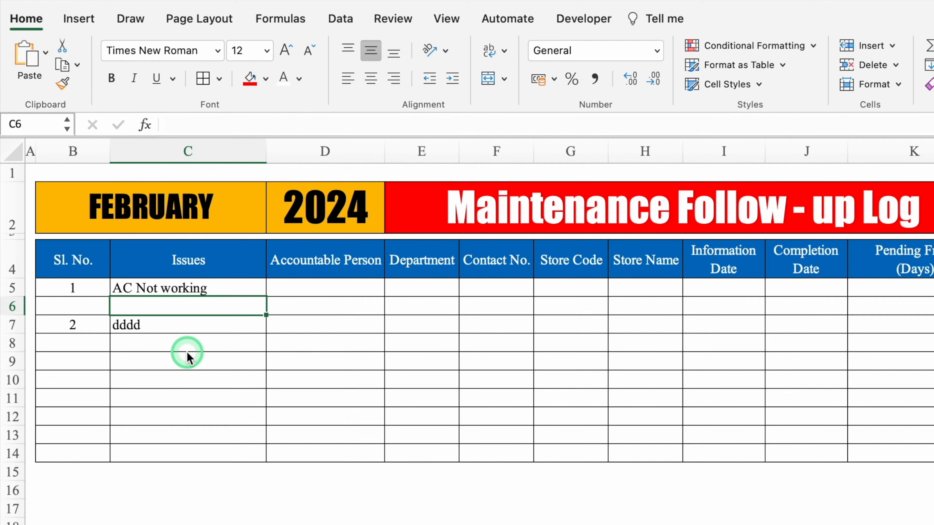
left_click(156, 324)
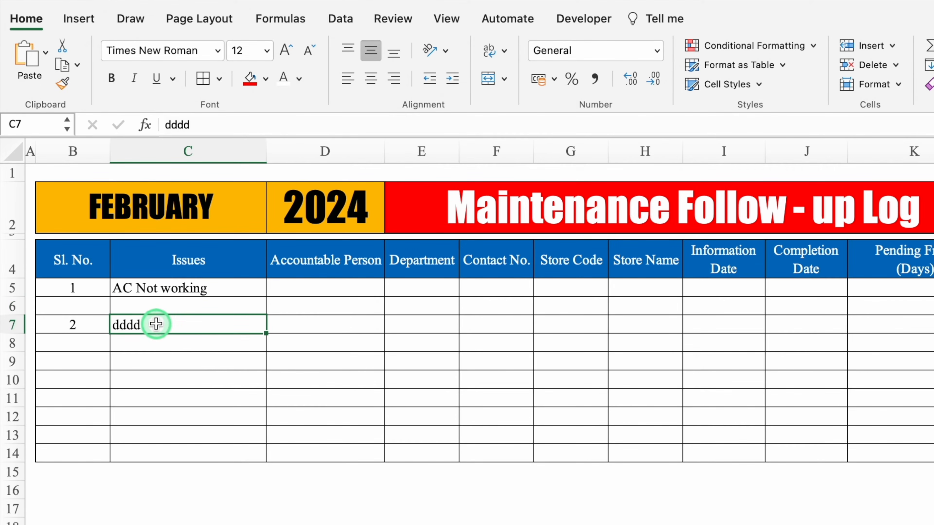
key("Delete")
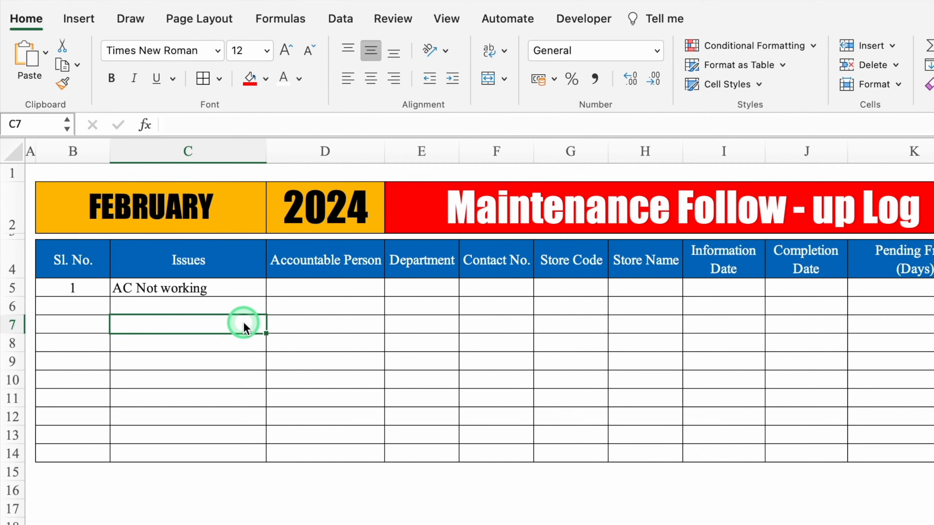
Fill the Issues and Accountable Person cells C5:D14 with light grey
left_click(225, 288)
left_click_drag(226, 289, 309, 449)
left_click(266, 78)
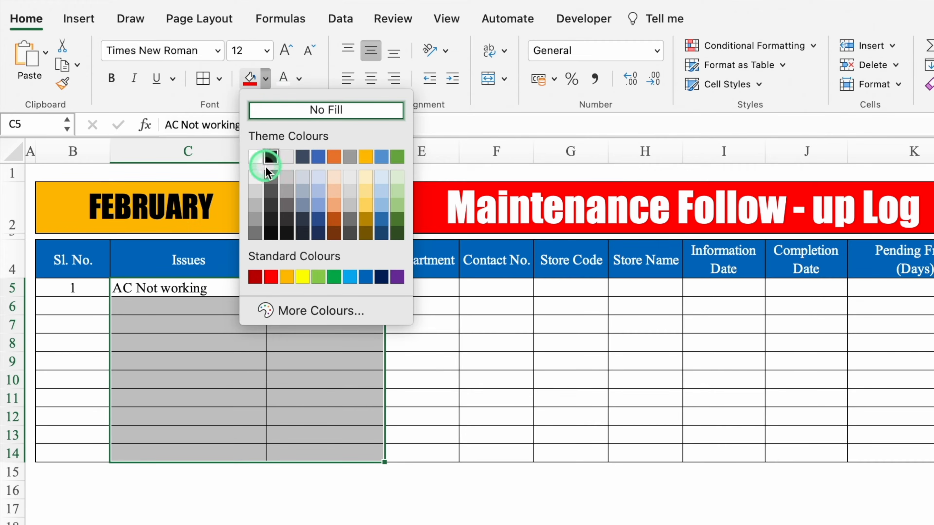
left_click(267, 169)
Set up List data validation for the Accountable Person column from D5 down to the end of the sheet
left_click(321, 292)
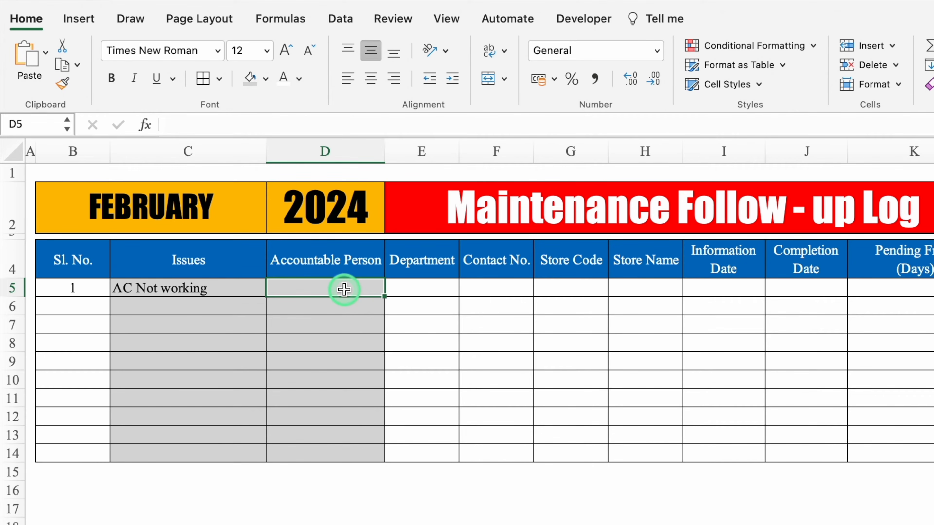
key("ctrl+shift+Down")
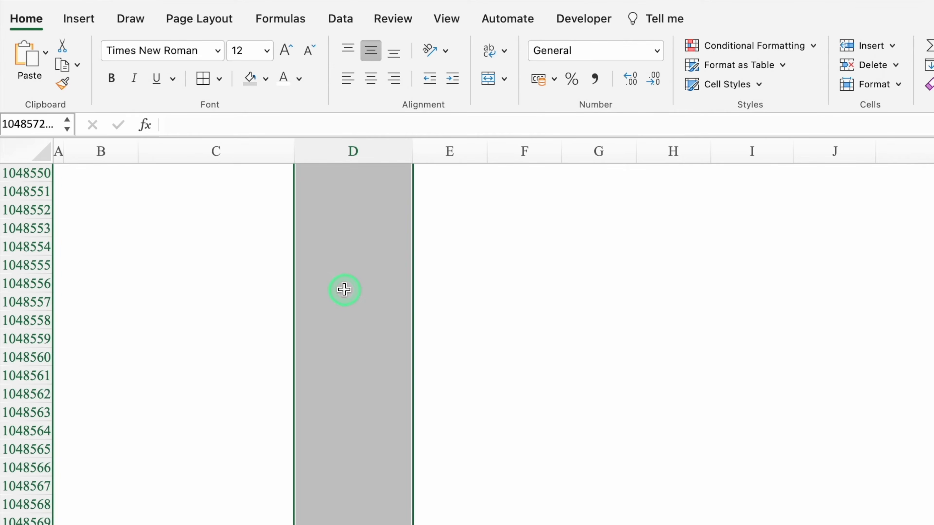
left_click(317, 17)
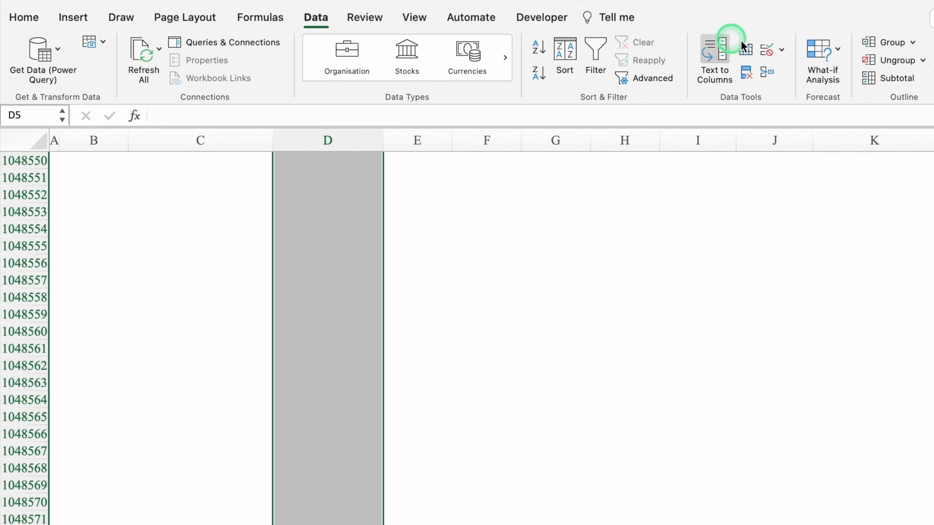
left_click(781, 50)
left_click(821, 71)
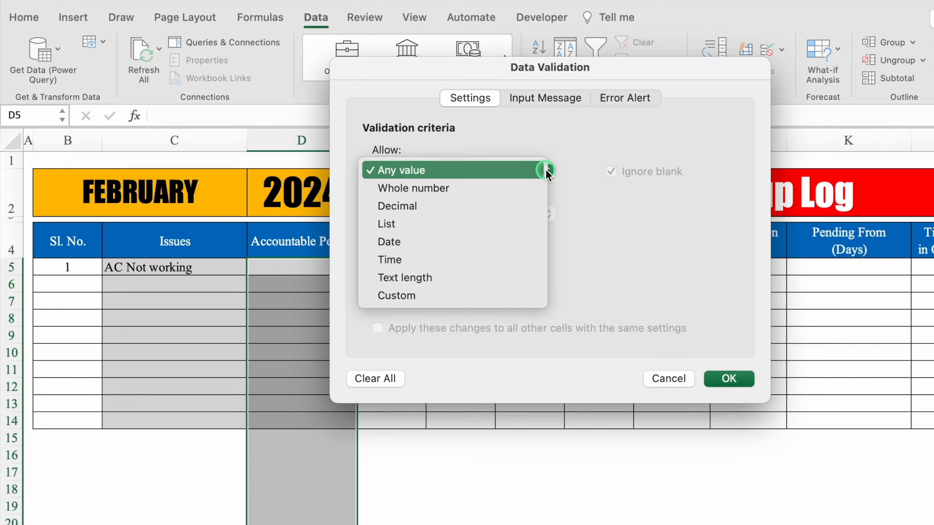
left_click(442, 221)
left_click(513, 271)
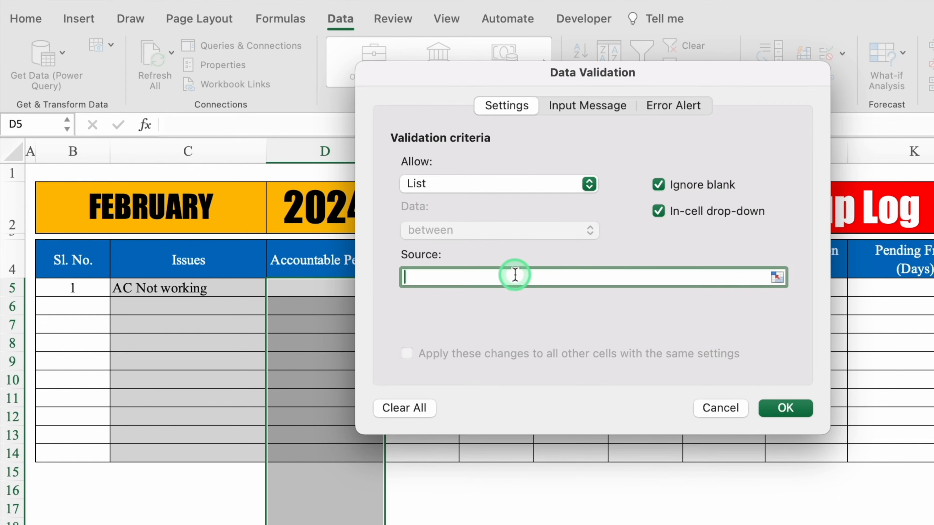
Set the list source to the Name column on the Settings sheet, =Settings!$E$3:$E$1048576, and apply the validation
key("ctrl+Page_Down")
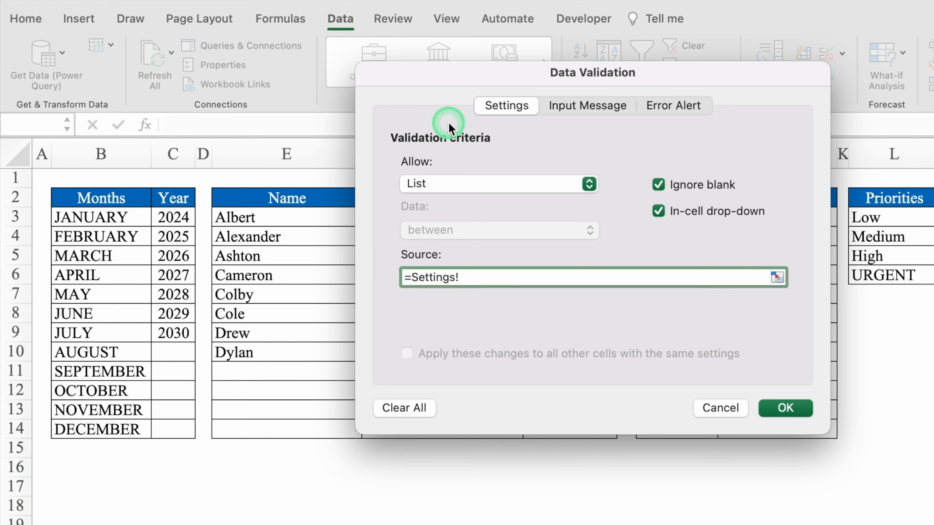
left_click_drag(438, 83, 543, 84)
left_click(318, 220)
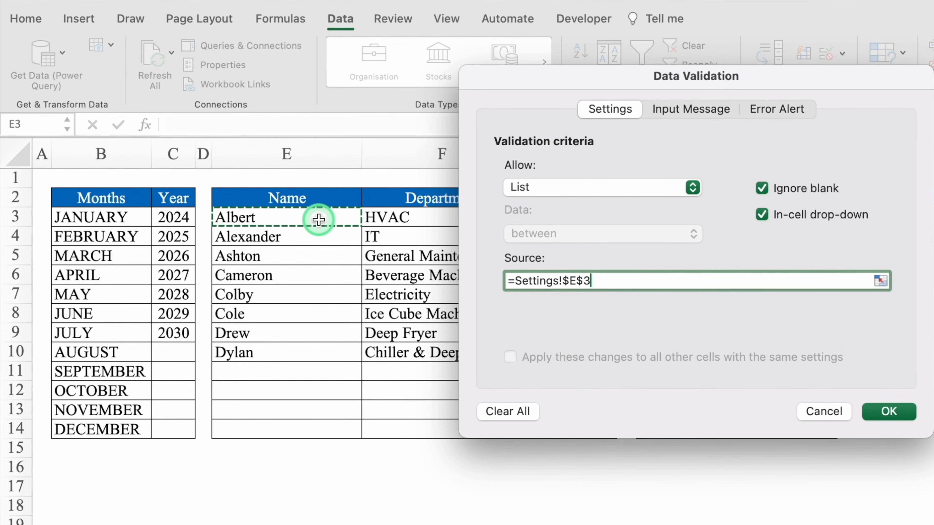
key("super+shift+Down")
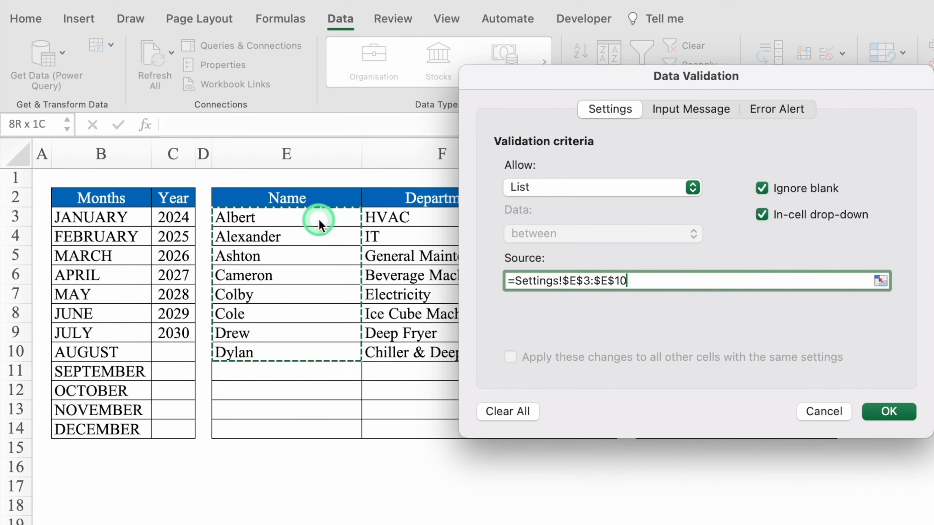
key("super+shift+Down")
left_click(889, 411)
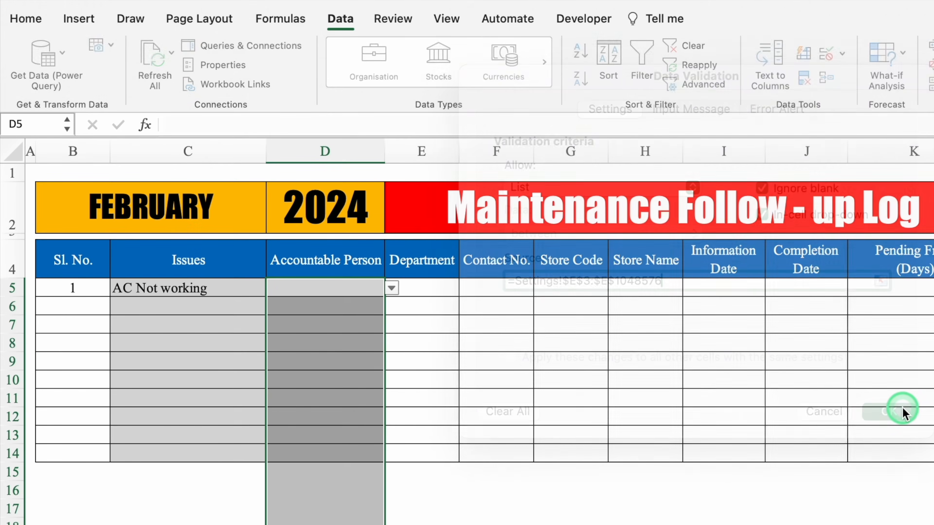
Choose the first listed name as the accountable person in D5 and widen the Department column
left_click(328, 287)
left_click(391, 288)
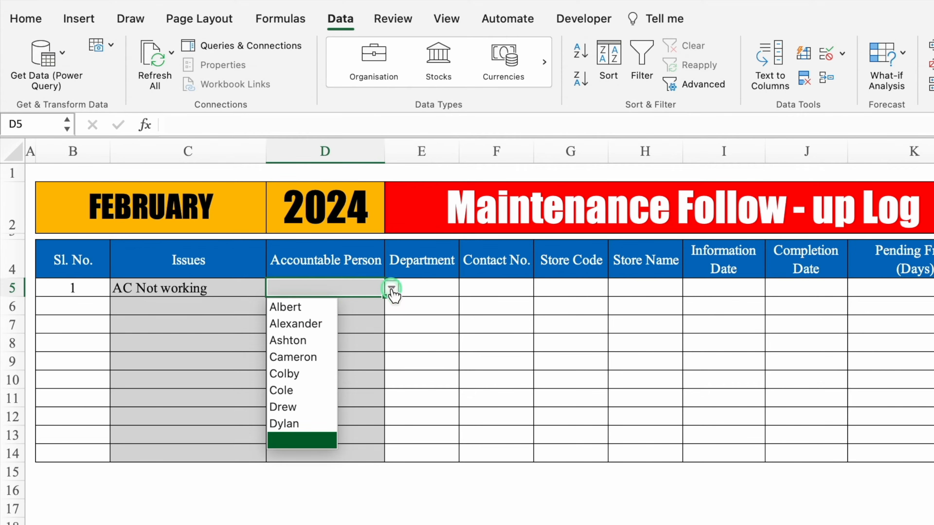
left_click(316, 310)
key("Tab")
left_click_drag(459, 148, 487, 149)
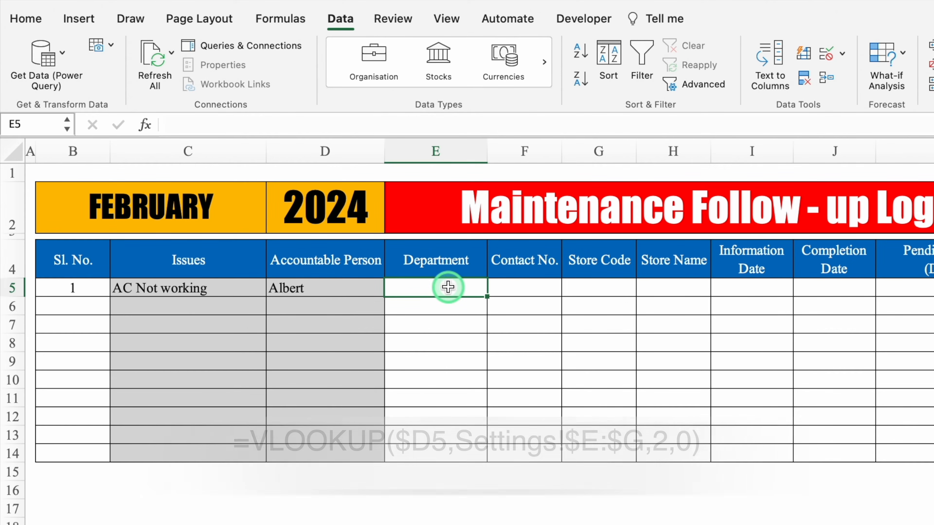
Start a VLOOKUP formula in the Department cell E5 with $D5 as the lookup value, locking only the column
type("=vlo")
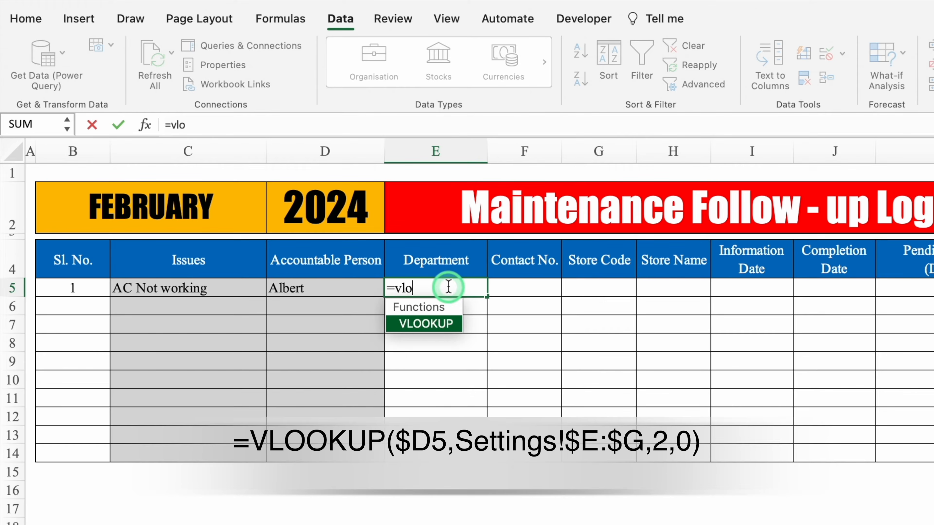
double_click(426, 325)
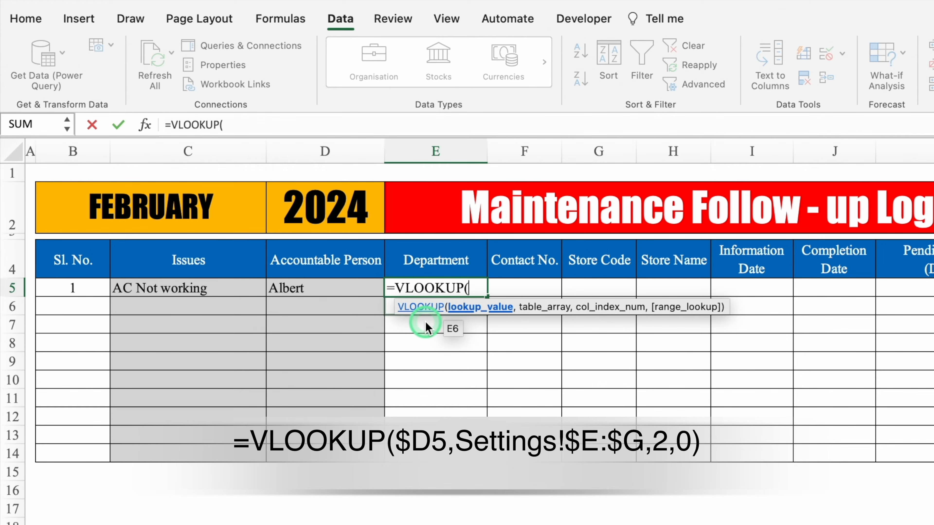
left_click(346, 289)
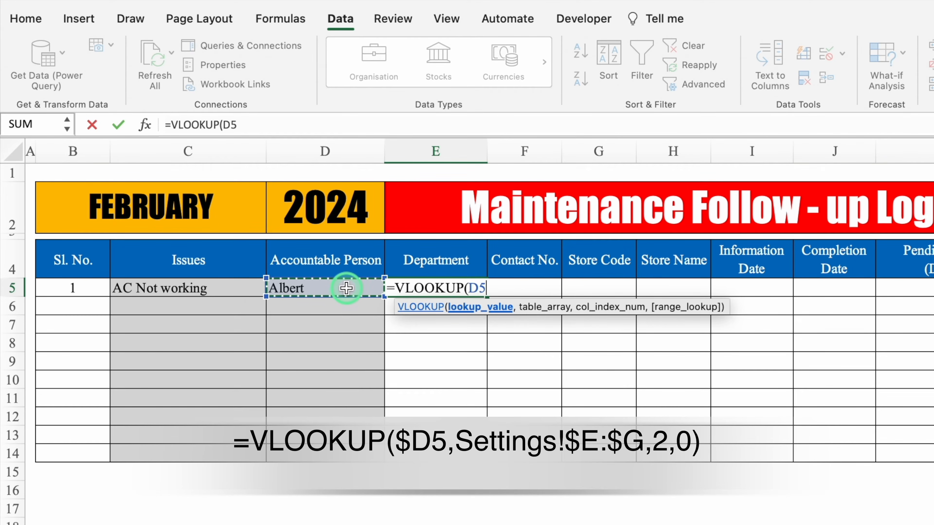
key("F4")
key("F4")
key("F4")
type(",")
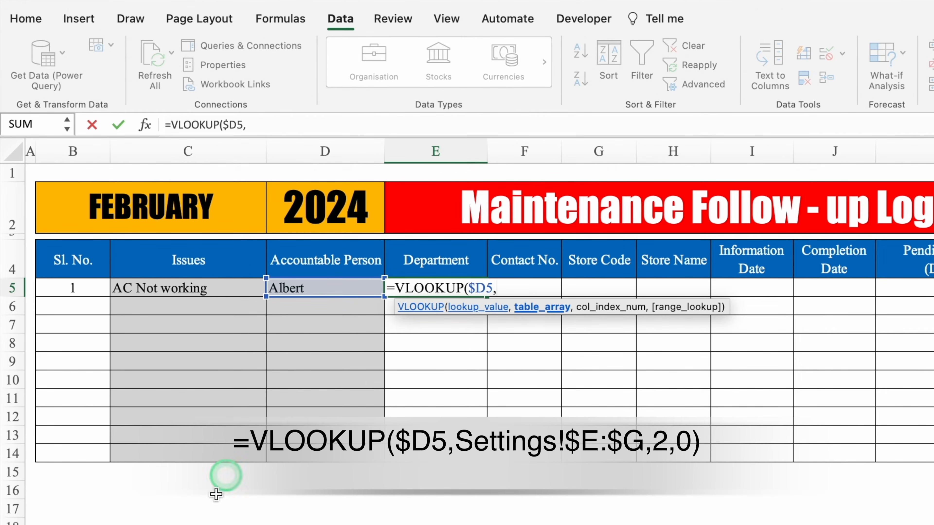
Complete the VLOOKUP arguments with table range Settings!$E:$G, column index 2 and range lookup 0
left_click(294, 440)
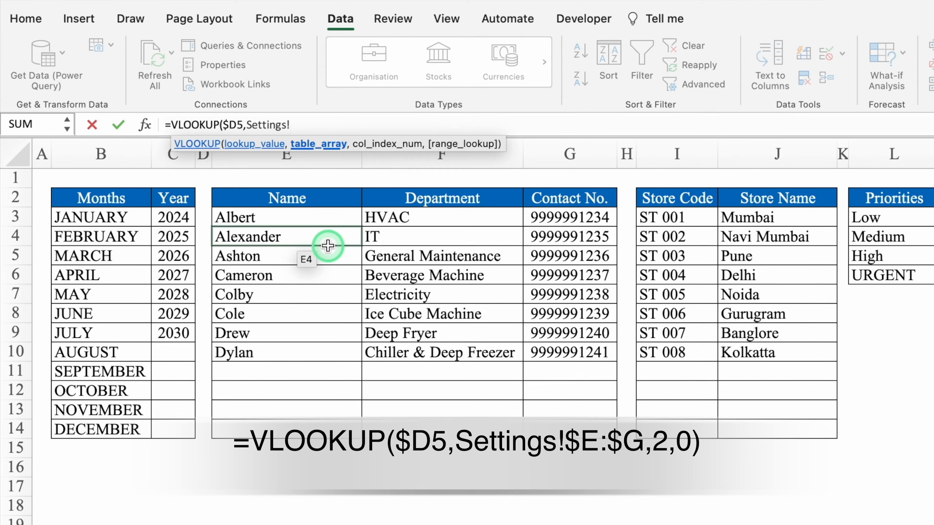
left_click_drag(308, 157, 551, 172)
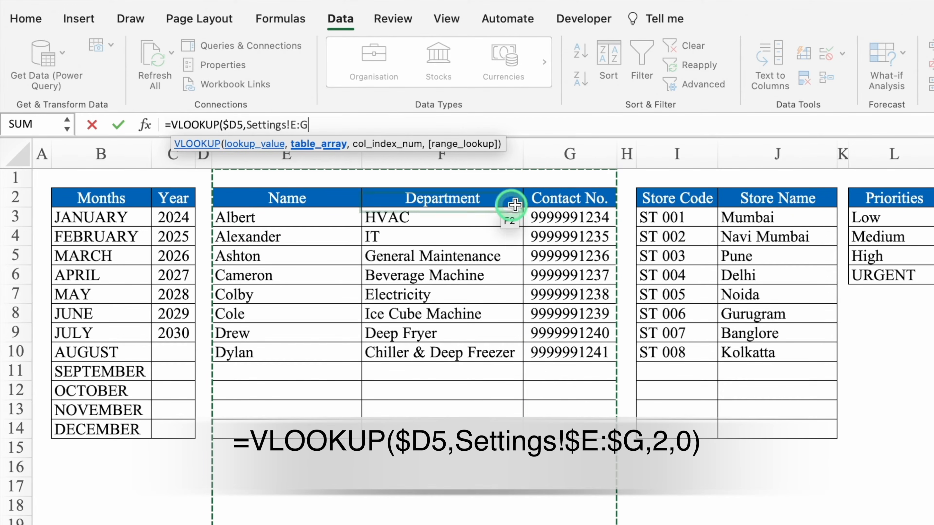
key("F4")
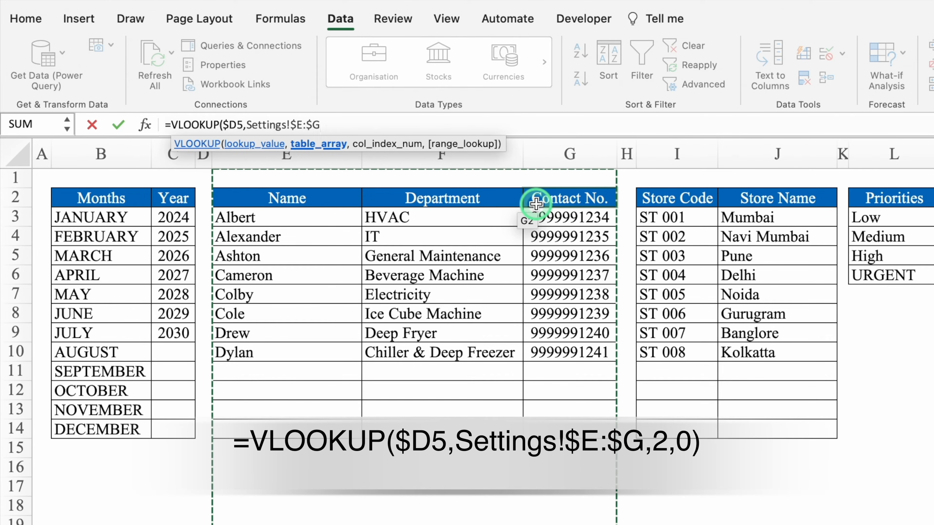
type(",")
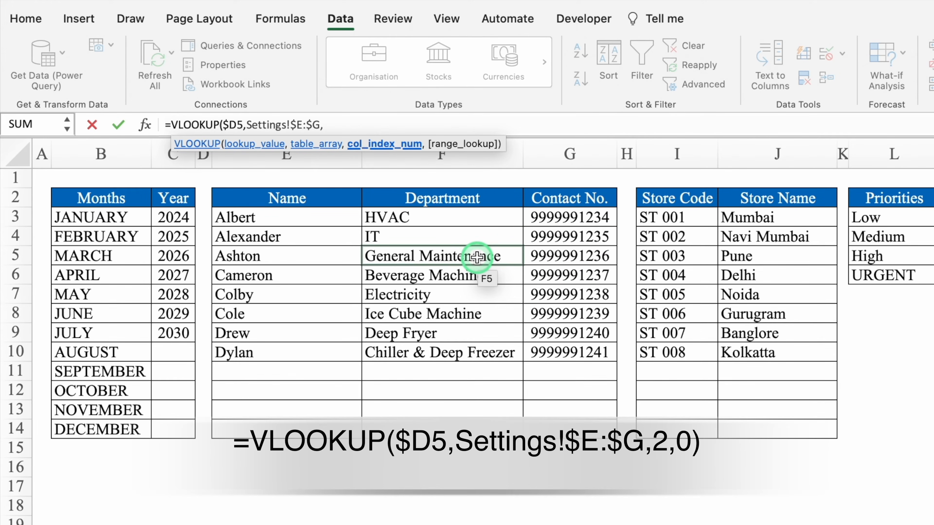
type("2,0")
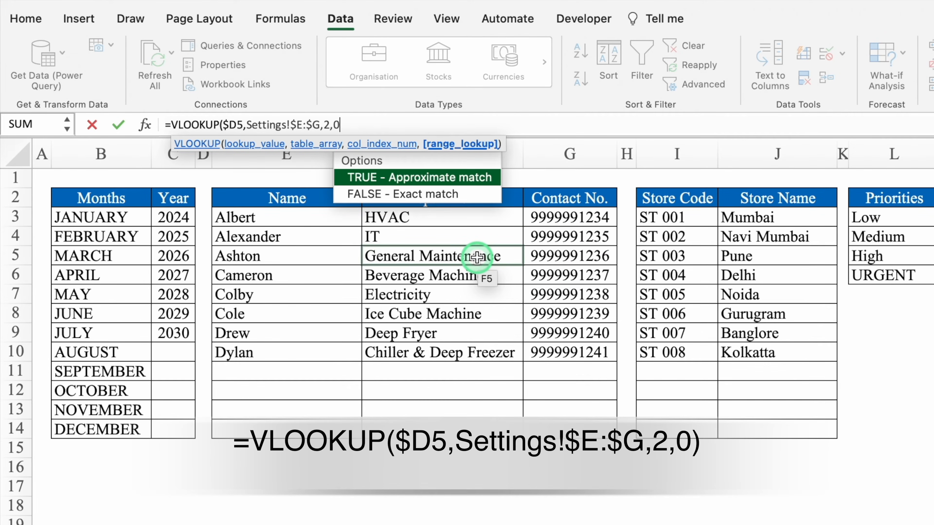
type(")")
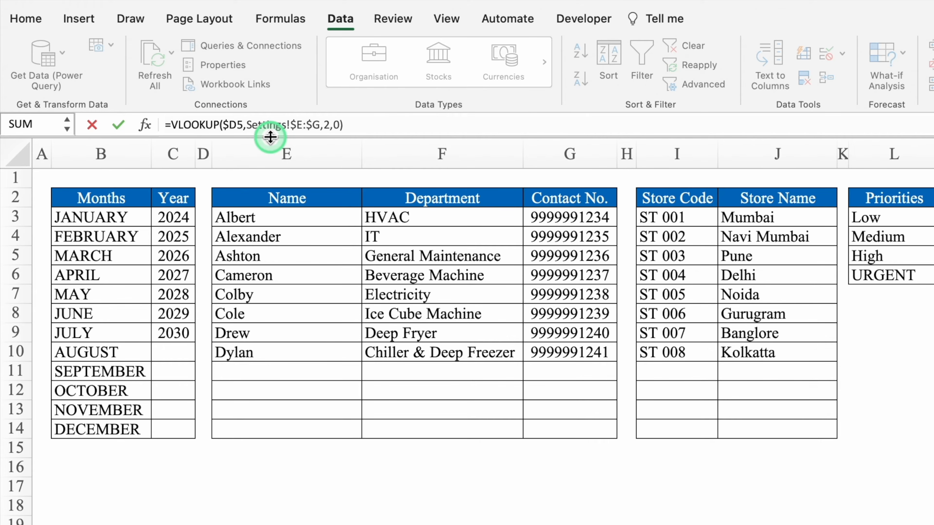
Wrap the VLOOKUP in IFERROR with "" as the fallback and enter =IFERROR(VLOOKUP($D5,Settings!$E:$G,2,0),"") in E5
left_click(172, 125)
type("iferr")
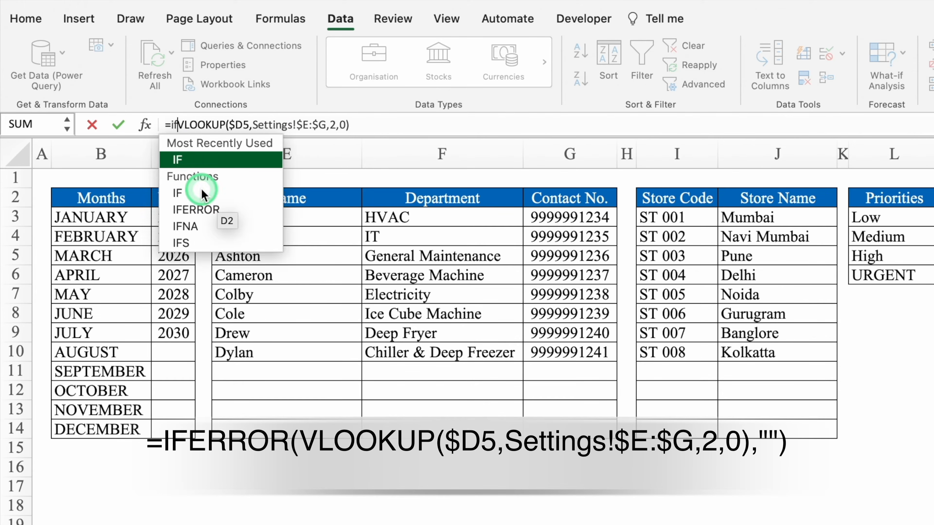
double_click(192, 158)
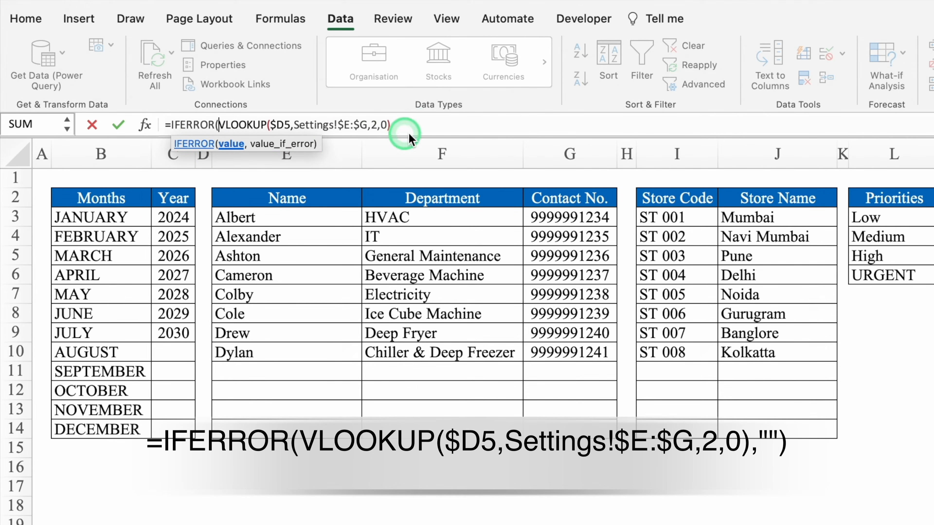
left_click(419, 124)
type(",")
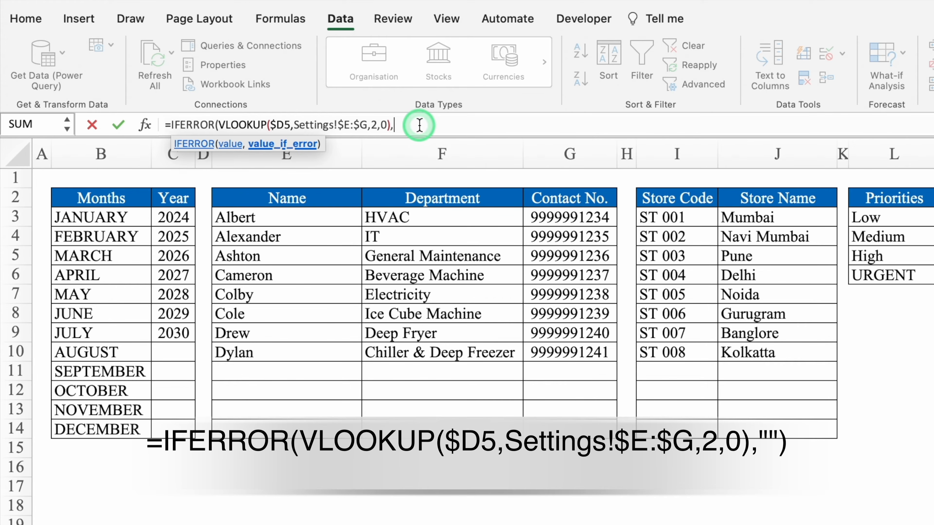
type("\"\"")
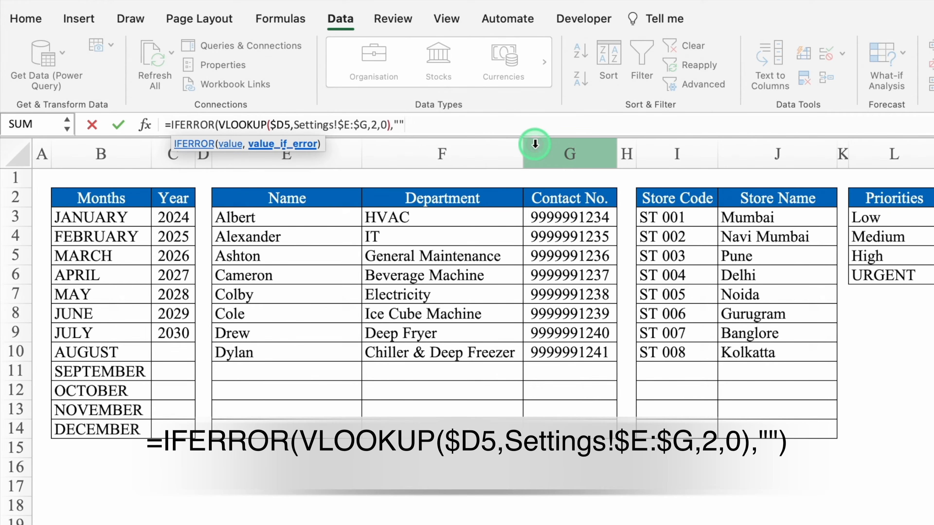
type(")")
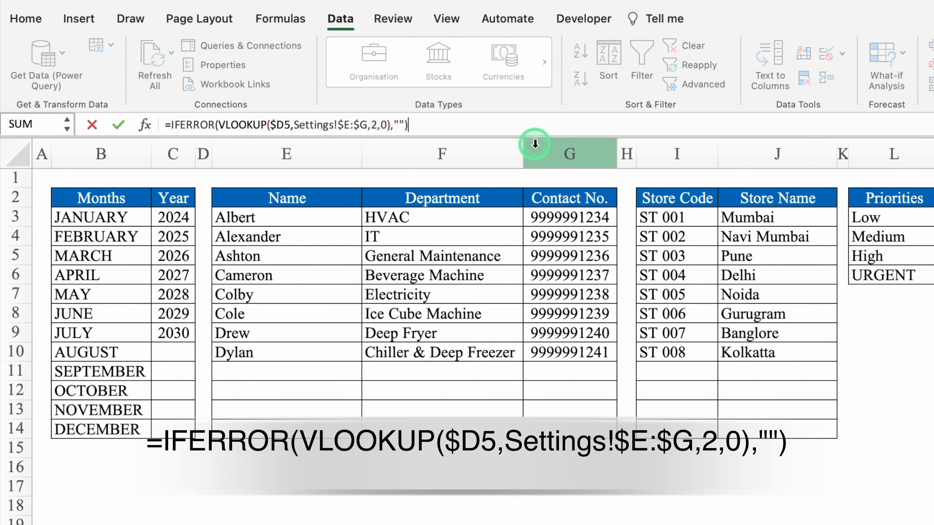
key("Return")
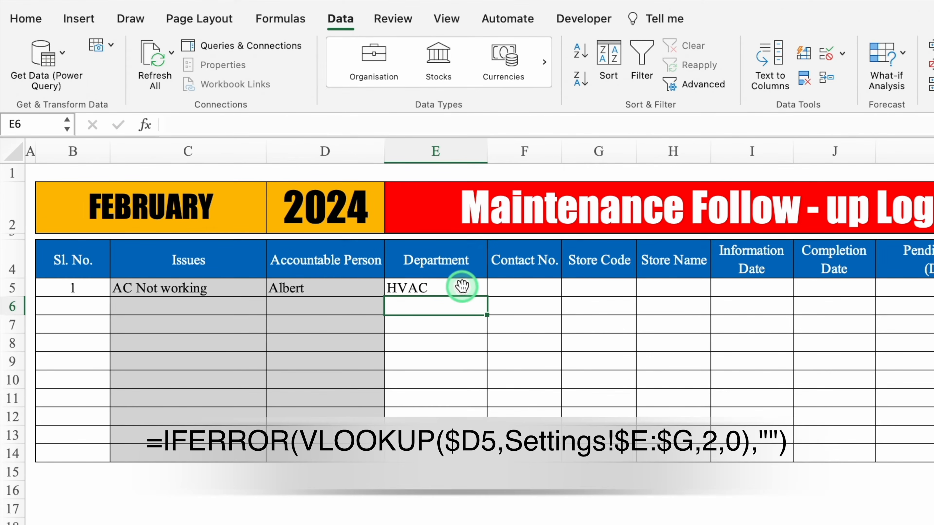
Choose the third listed name as the accountable person in D5 and widen the Department column to fit the text
left_click(461, 287)
left_click(342, 285)
left_click(391, 288)
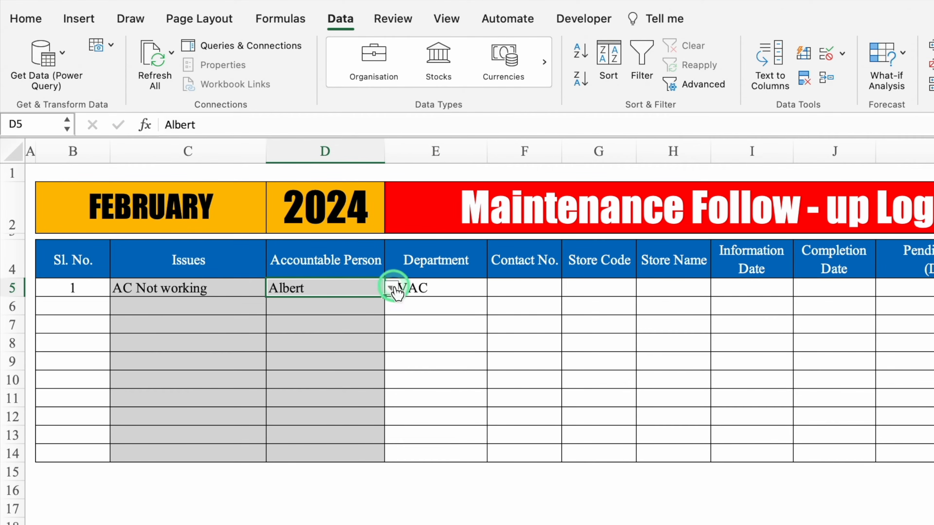
left_click(309, 348)
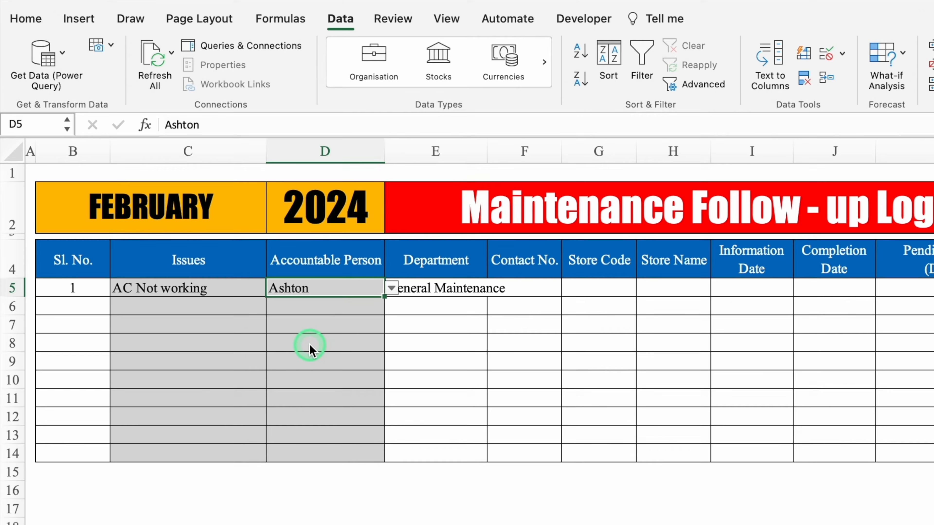
left_click_drag(487, 150, 523, 151)
Copy the Department formula from E5 to the Contact No. cell F5 and change its column index to 3
left_click(421, 286)
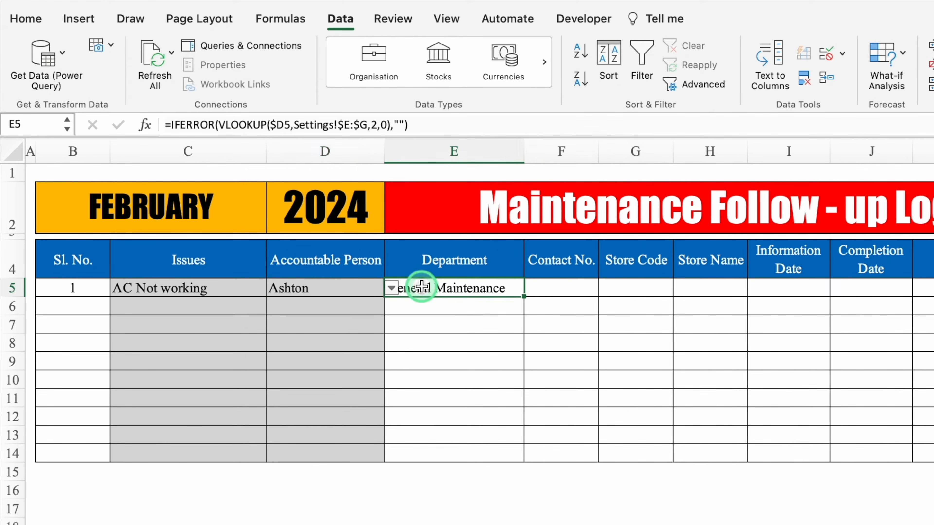
left_click_drag(524, 296, 569, 299)
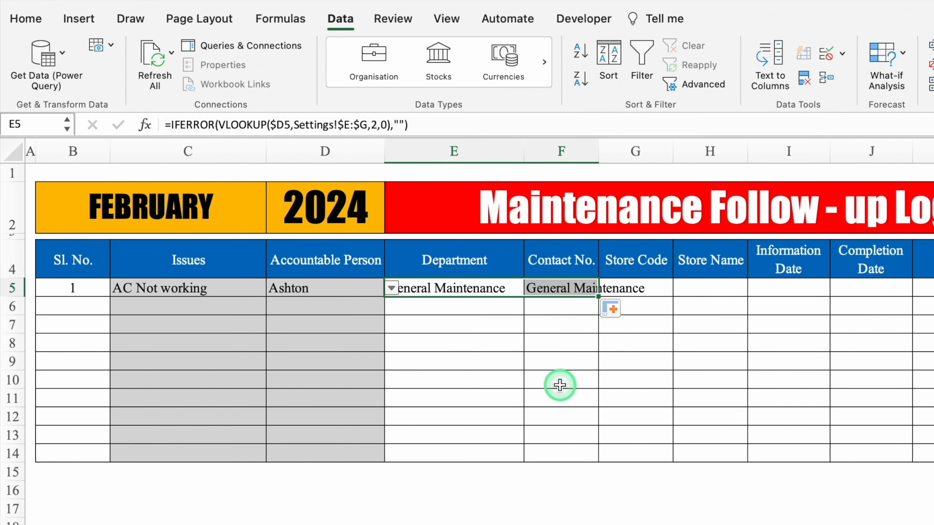
left_click(557, 288)
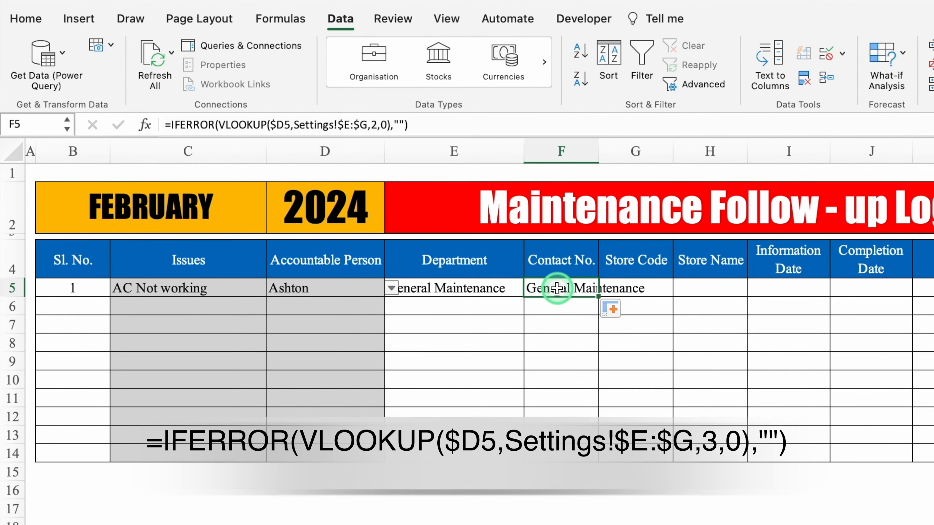
left_click(377, 125)
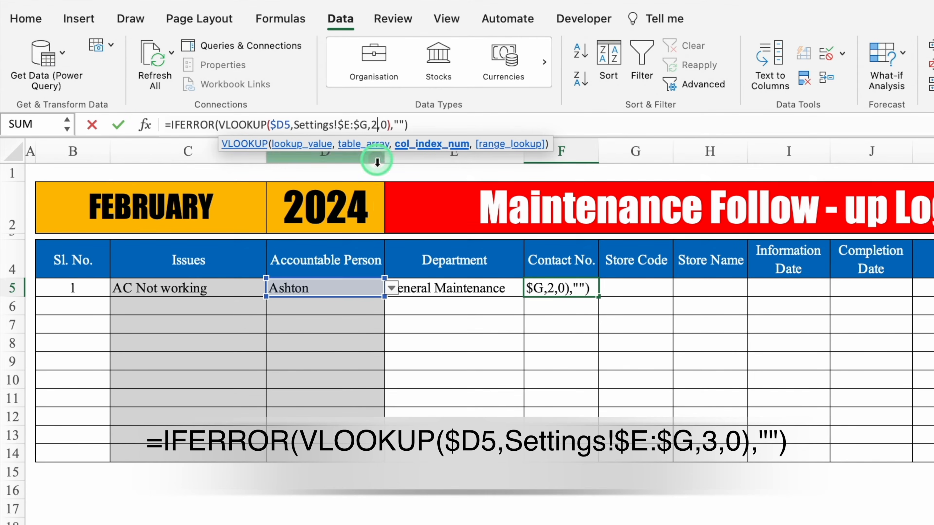
key("BackSpace")
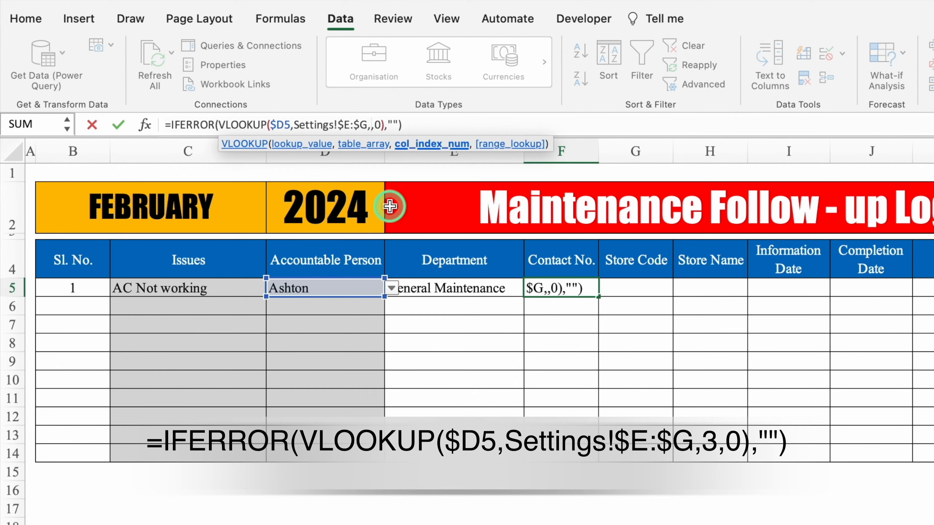
type("3")
key("Return")
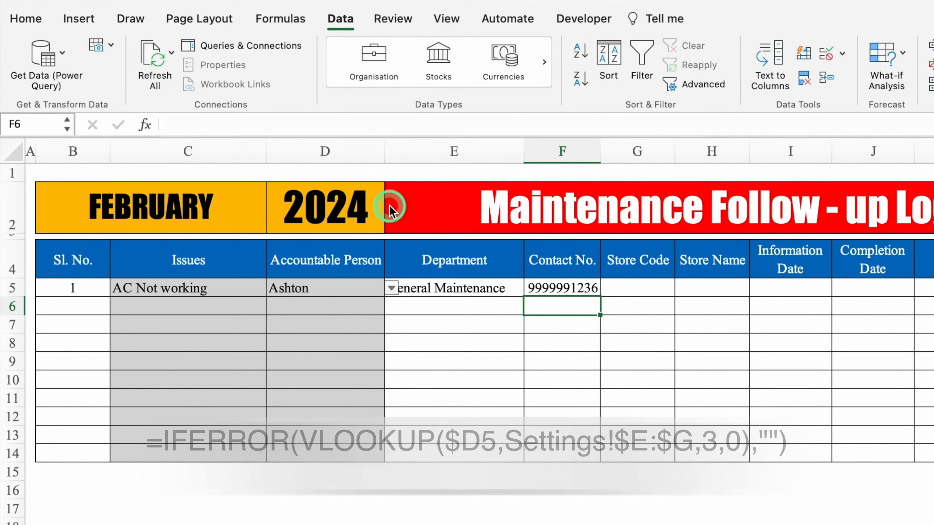
Fill the Department and Contact No. formulas down to row 14 and choose the last listed name in D5
left_click_drag(476, 288, 594, 458)
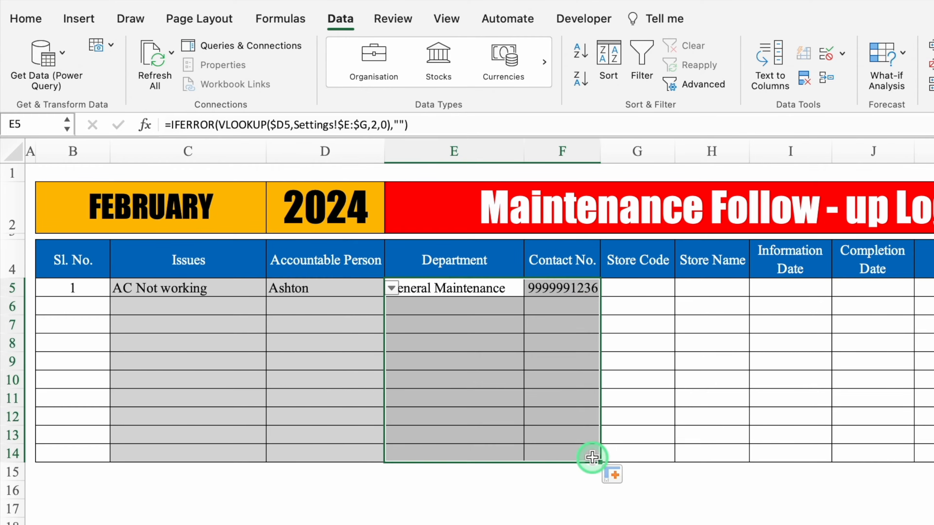
left_click(379, 288)
left_click(391, 288)
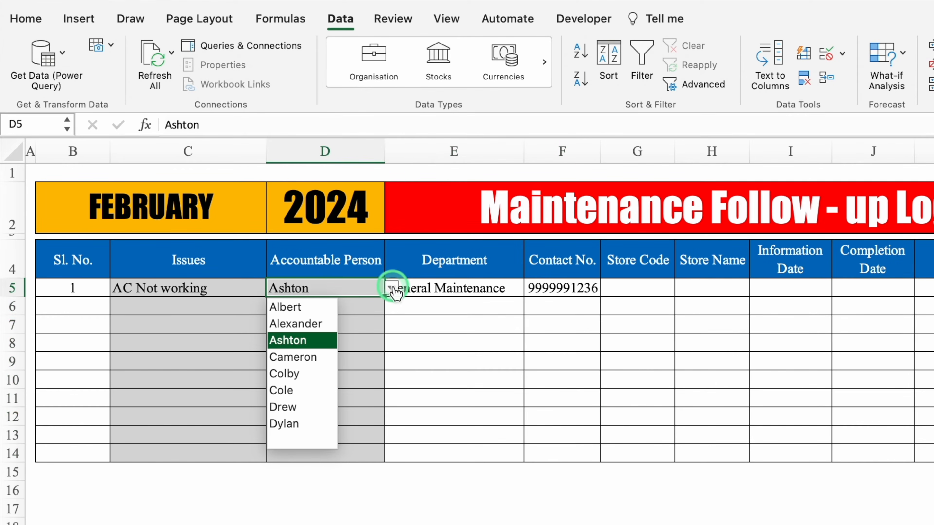
left_click(299, 423)
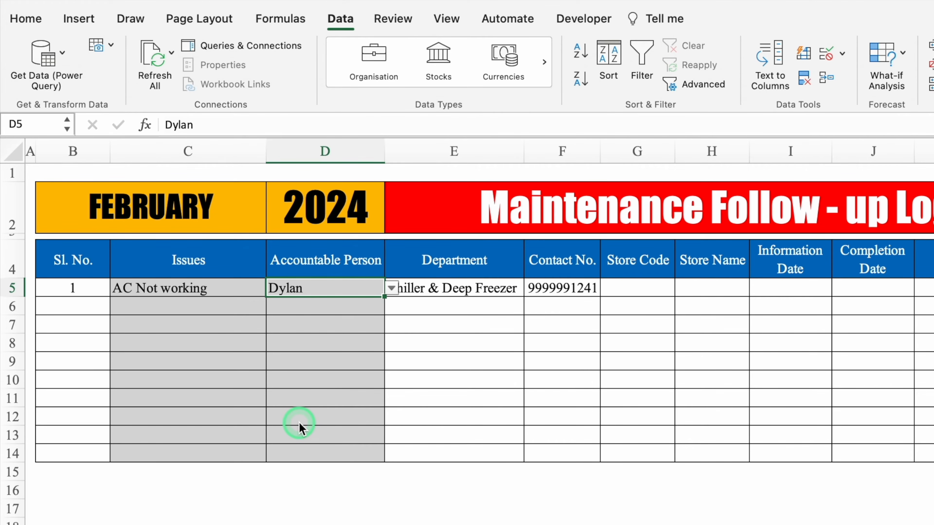
Fill the Store Code cells G5:G14 with light grey
left_click(647, 287)
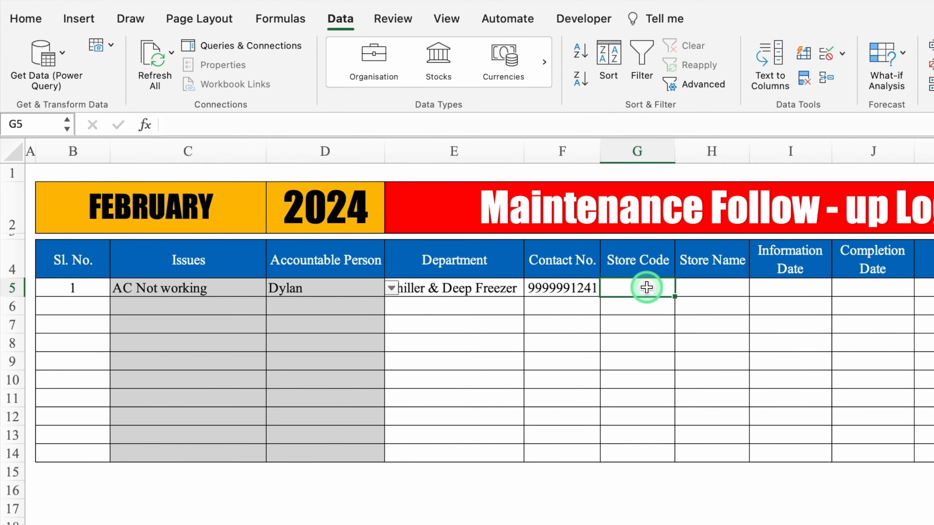
left_click_drag(647, 287, 646, 454)
left_click(26, 18)
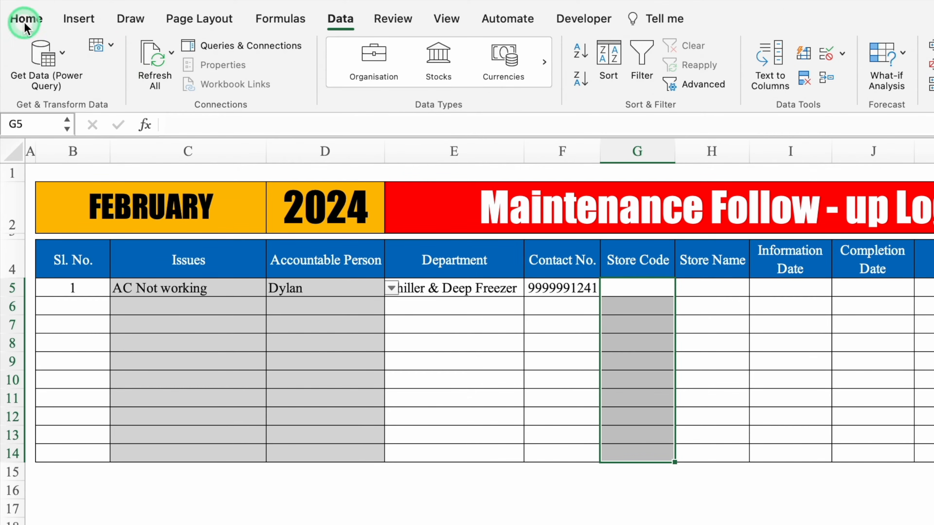
left_click(250, 78)
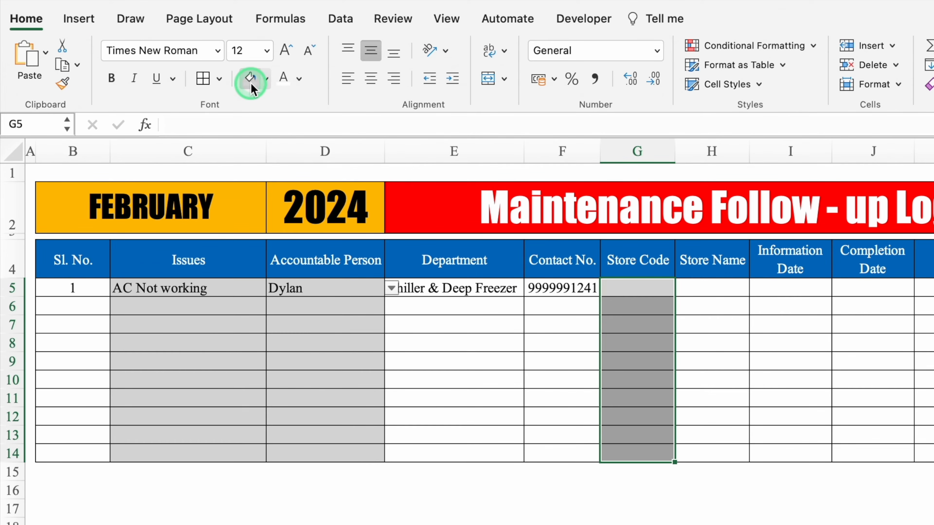
Set the data validation of the Store Code cells from G5 down the column to allow a list
left_click(630, 282)
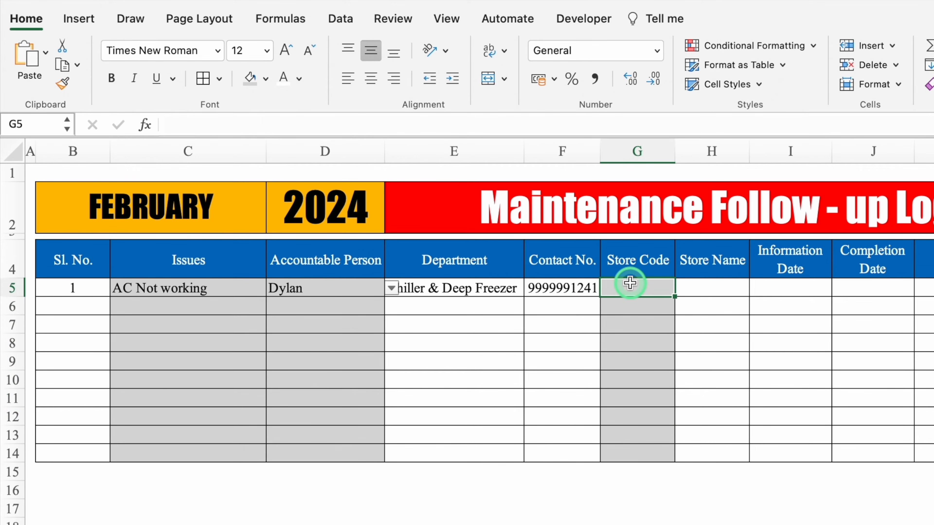
key("ctrl+shift+Down")
left_click(341, 19)
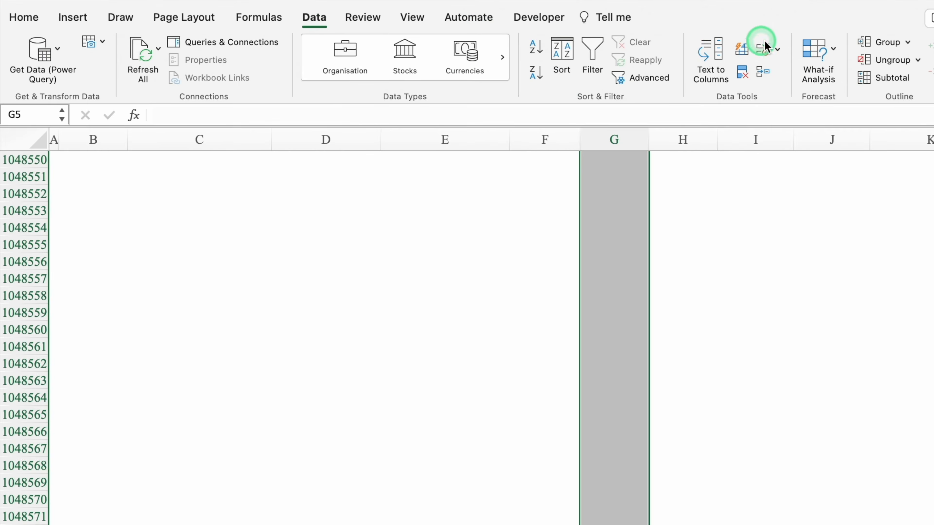
left_click(776, 46)
left_click(809, 68)
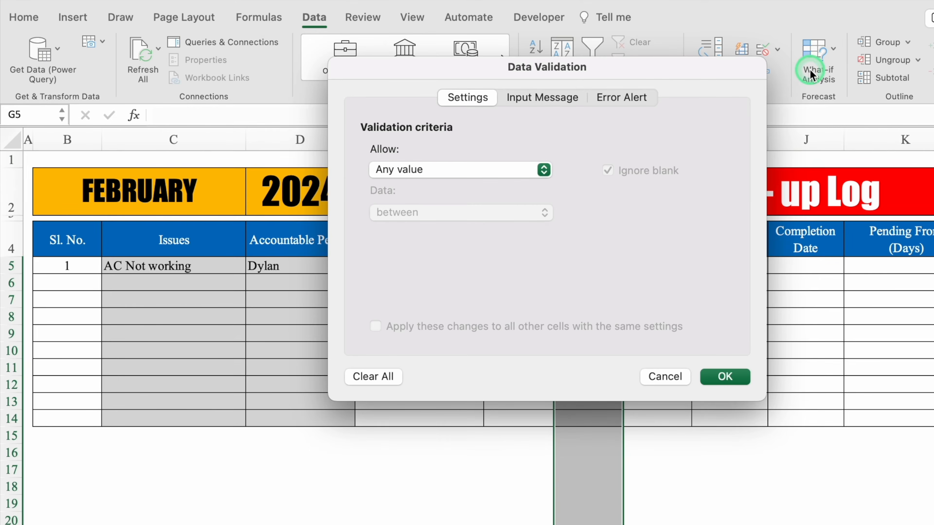
left_click(543, 167)
left_click(425, 219)
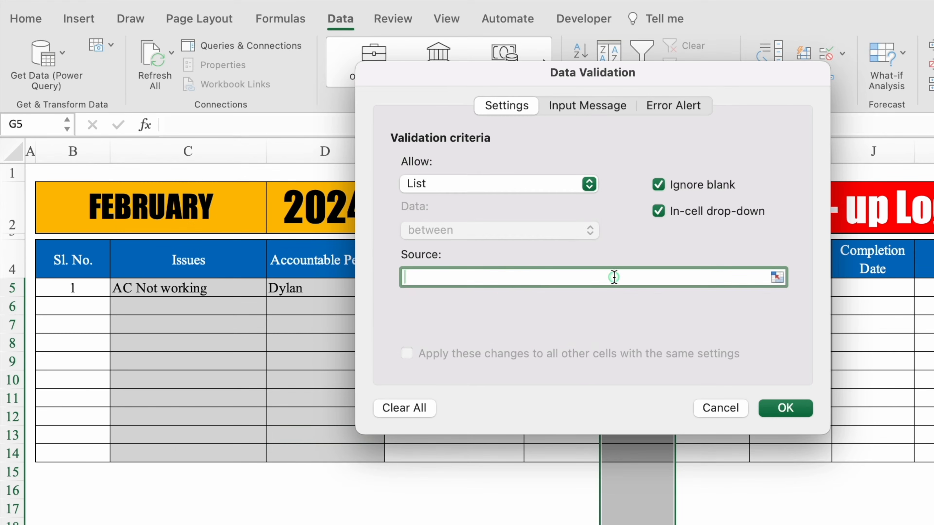
Use the Store Code column on Settings, from I3 down past the last code, as the list source and apply the validation
left_click(613, 278)
left_click(298, 524)
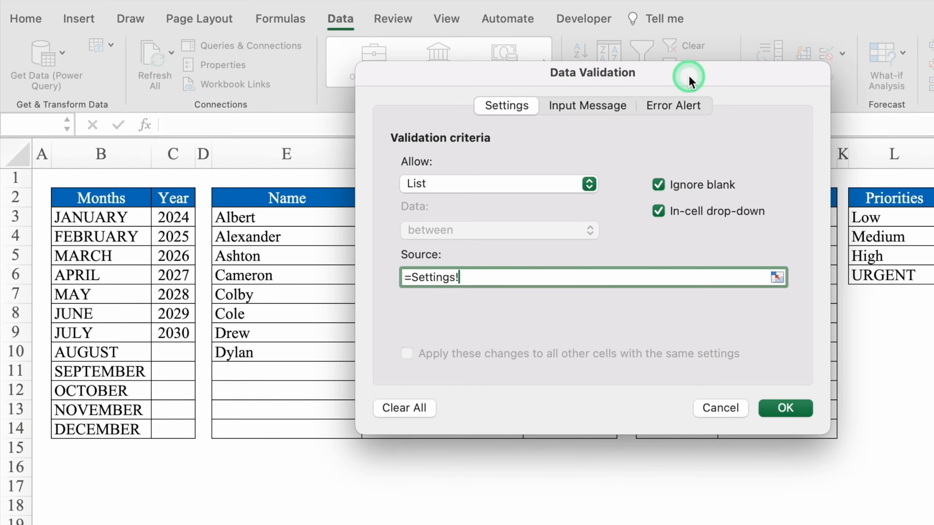
left_click_drag(689, 82, 455, 98)
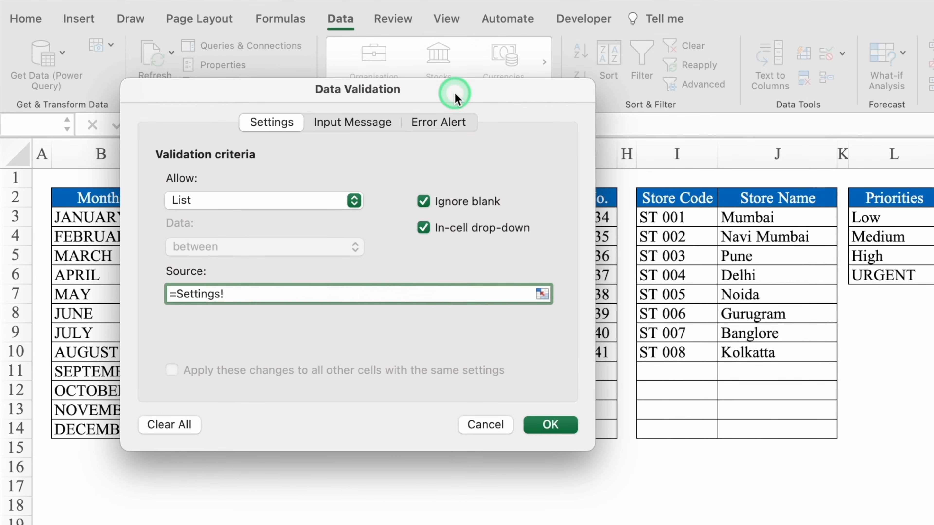
left_click(690, 217)
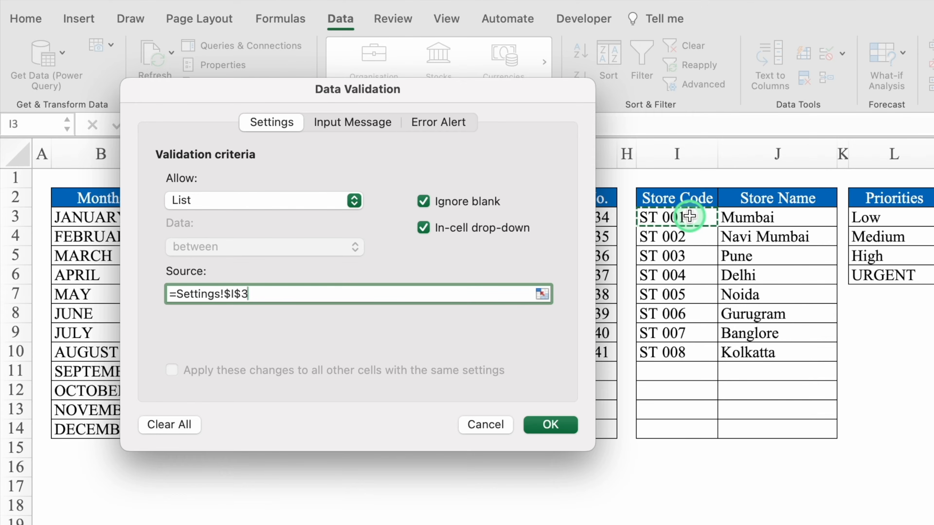
key("super+shift+Down")
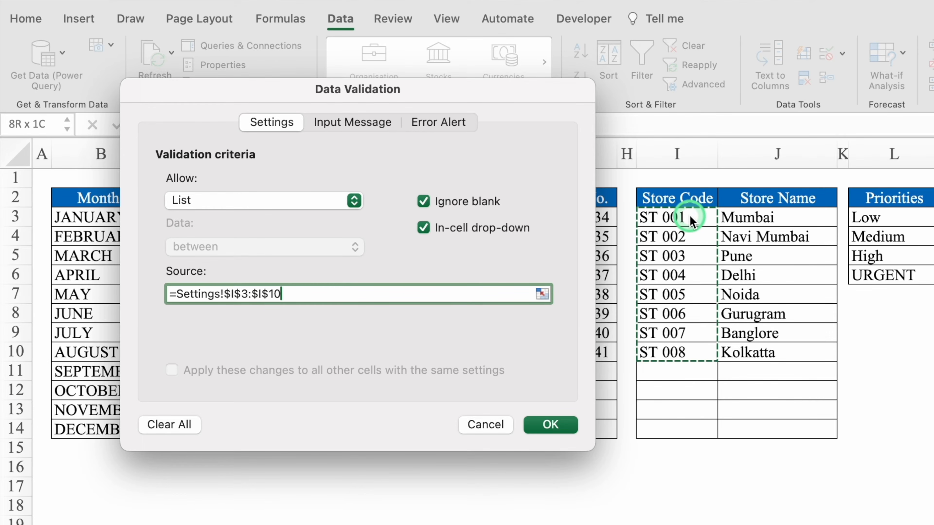
key("super+shift+Down")
left_click(555, 425)
Choose store code ST 001 in G5 and widen the Store Name column
left_click(650, 282)
left_click(681, 287)
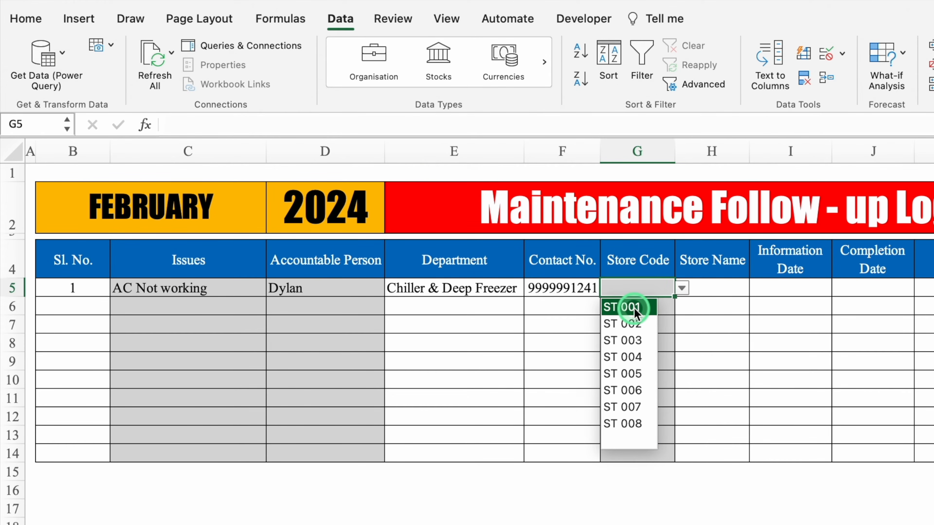
left_click(634, 308)
left_click(719, 285)
left_click_drag(751, 151, 788, 152)
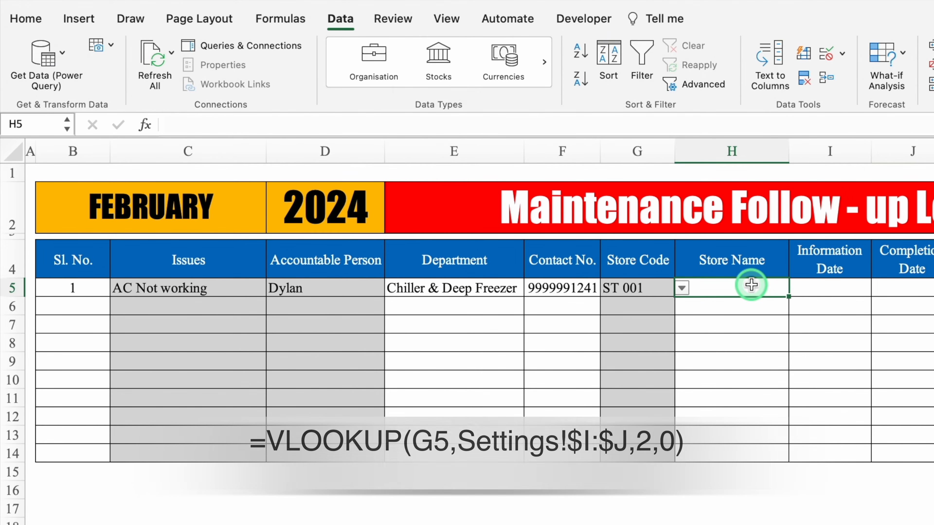
Write the Store Name lookup =VLOOKUP(G5,Settings!$I:$J,2,0) in H5
type("=vlo")
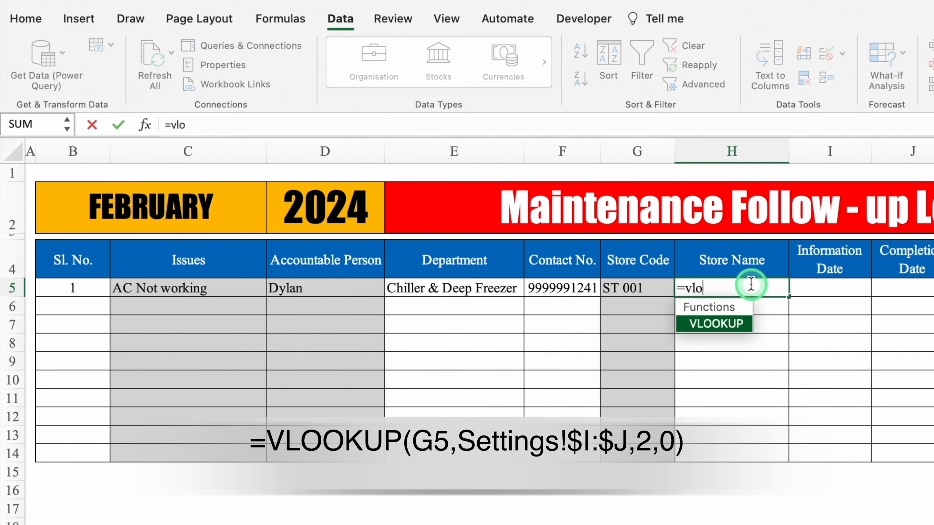
double_click(713, 324)
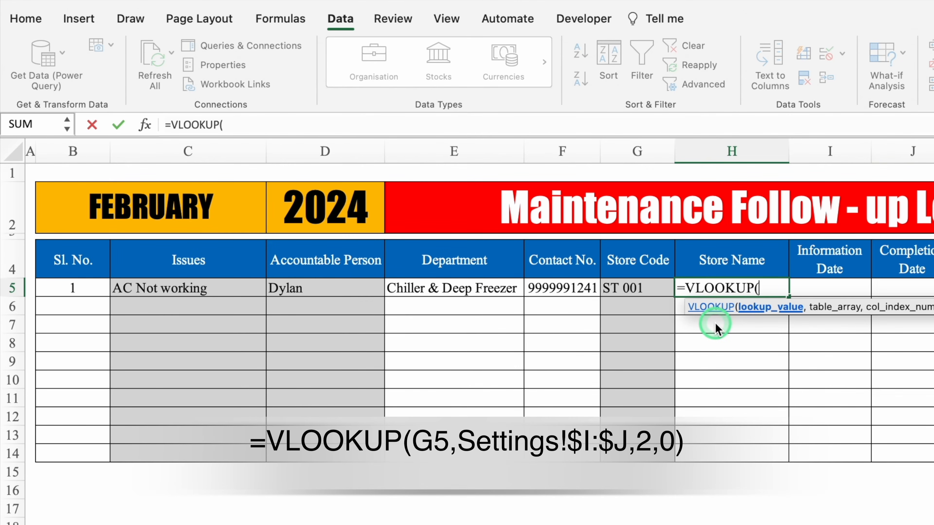
left_click(658, 288)
type(",")
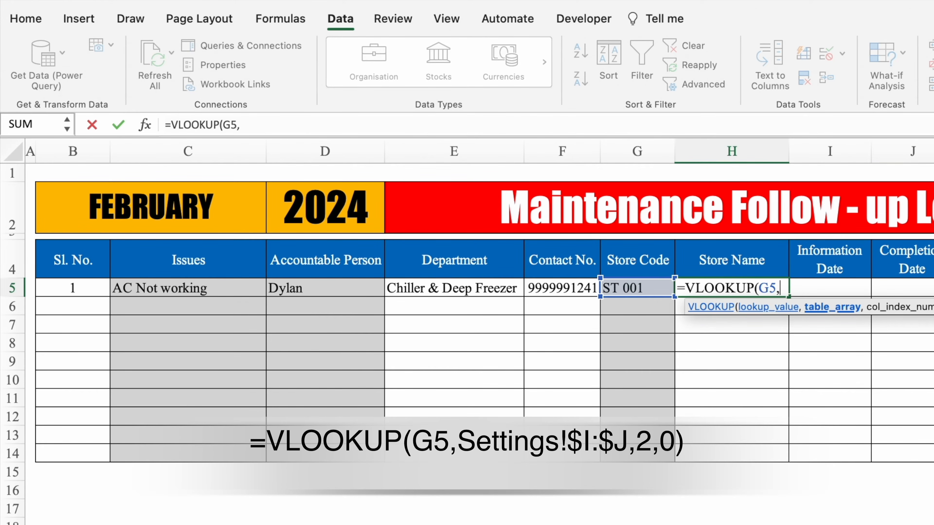
key("ctrl+Page_Down")
left_click(907, 175)
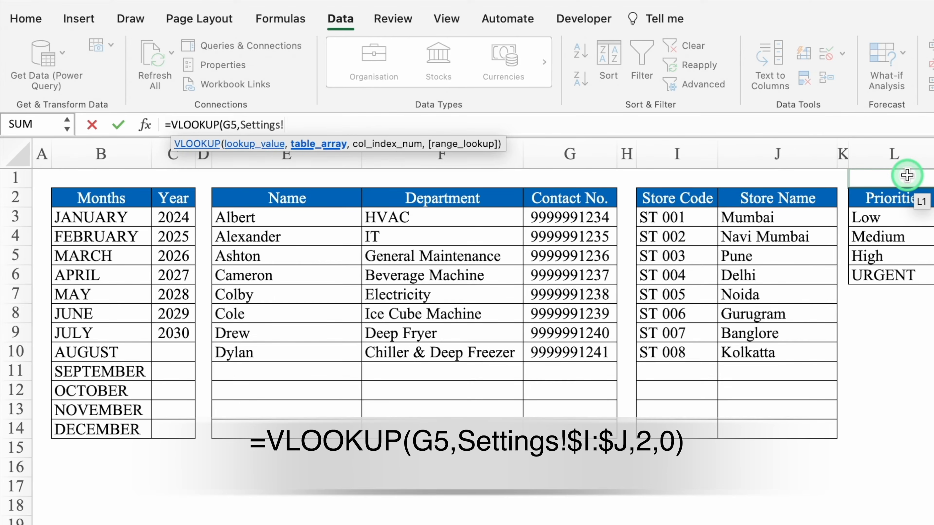
left_click_drag(678, 152, 766, 162)
key("F4")
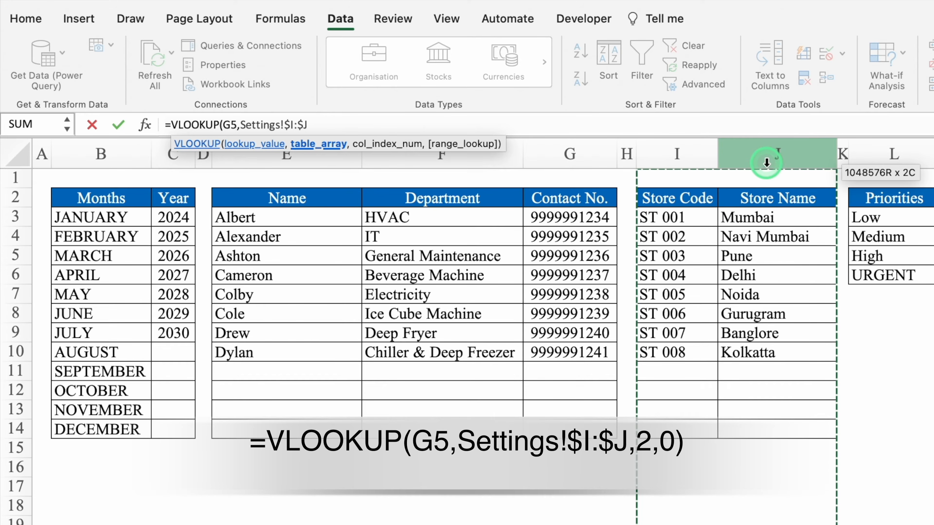
type(",")
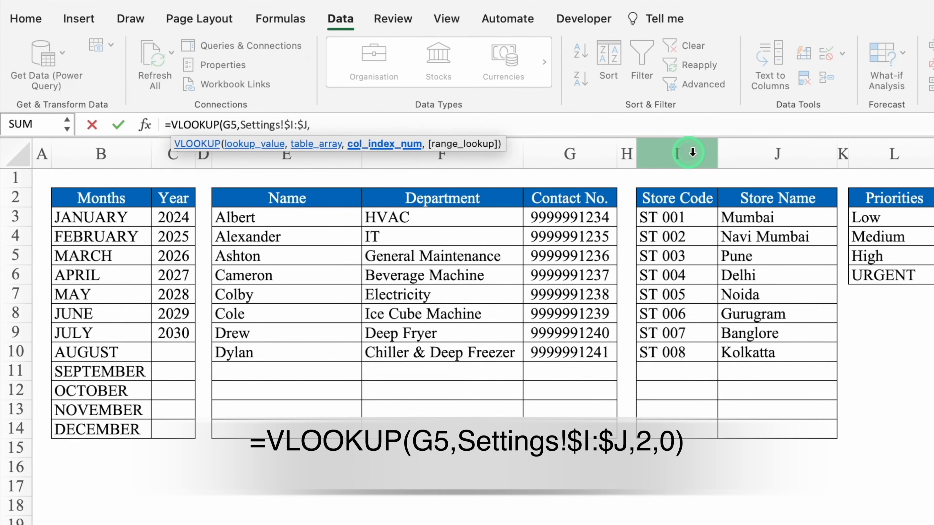
type("2,0")
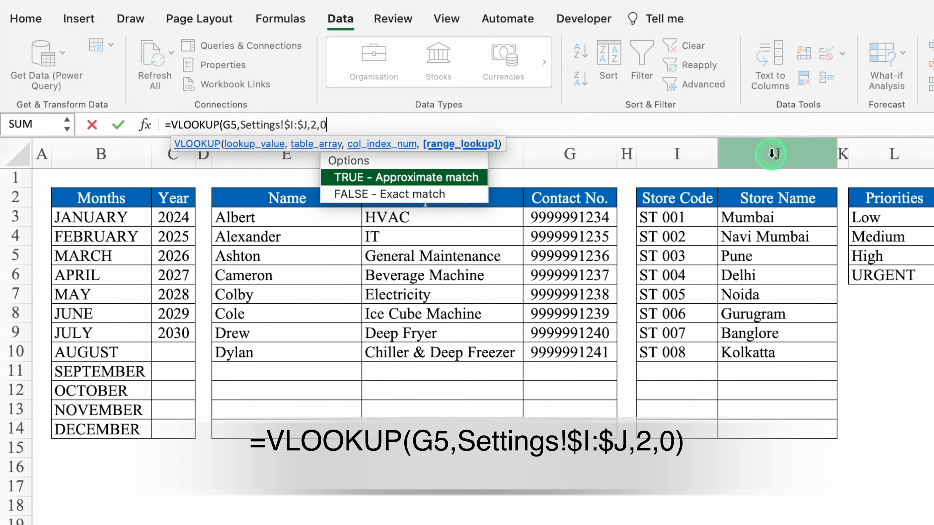
type(")")
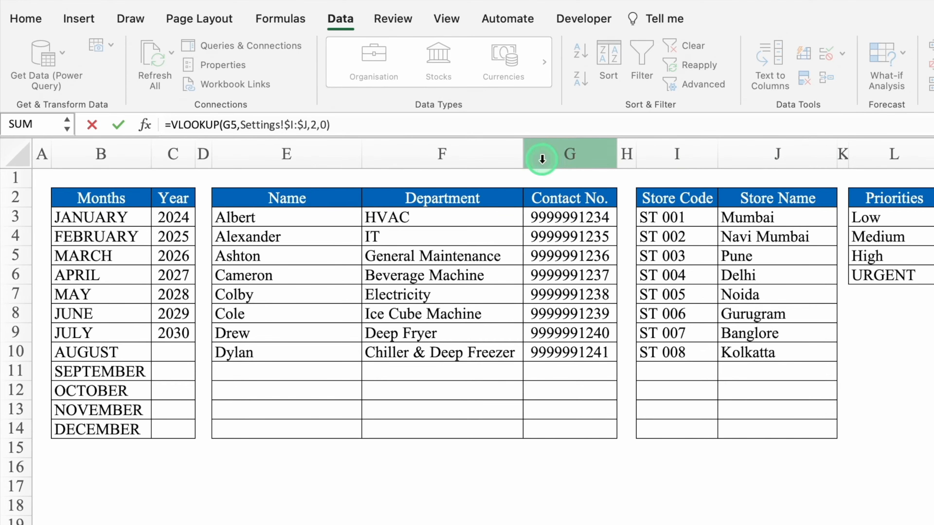
Wrap the H5 lookup in IFERROR with an empty string as the fallback and fill the formula down to row 14
type("iferr")
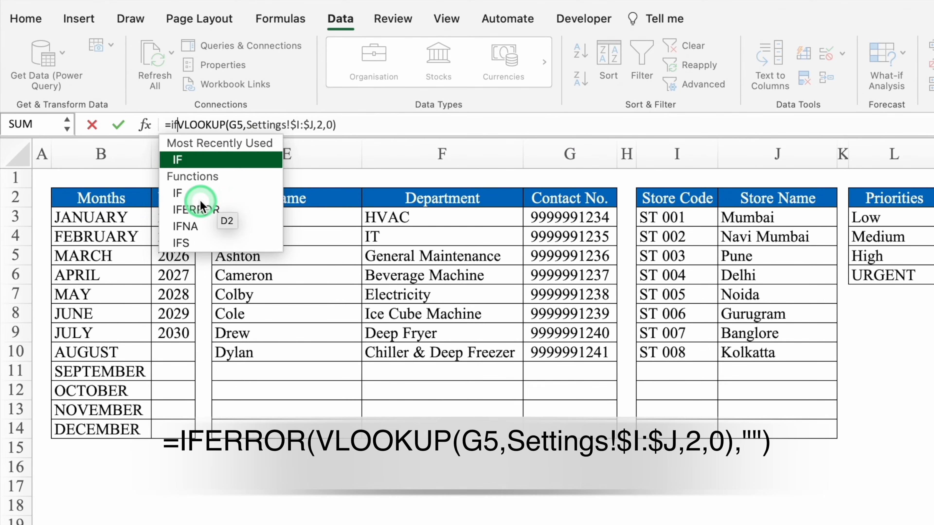
double_click(198, 160)
left_click(413, 124)
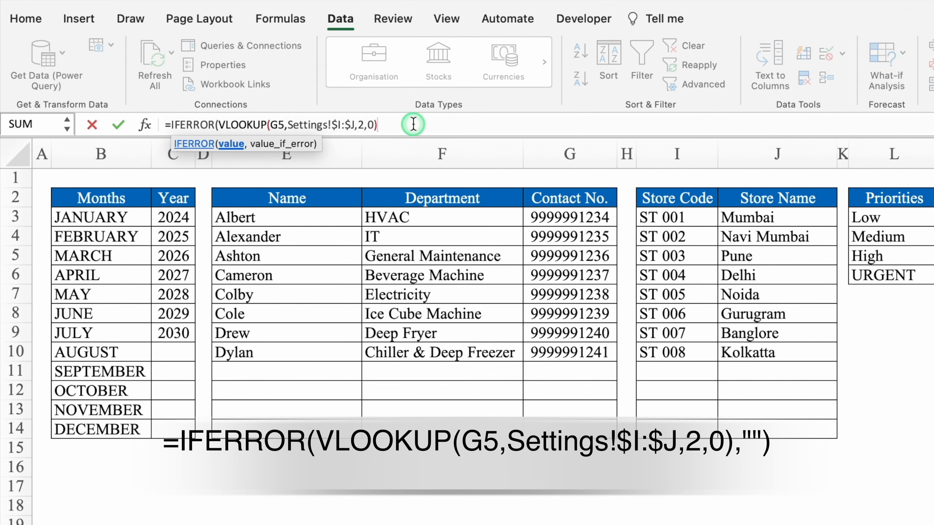
type(",\"\"")
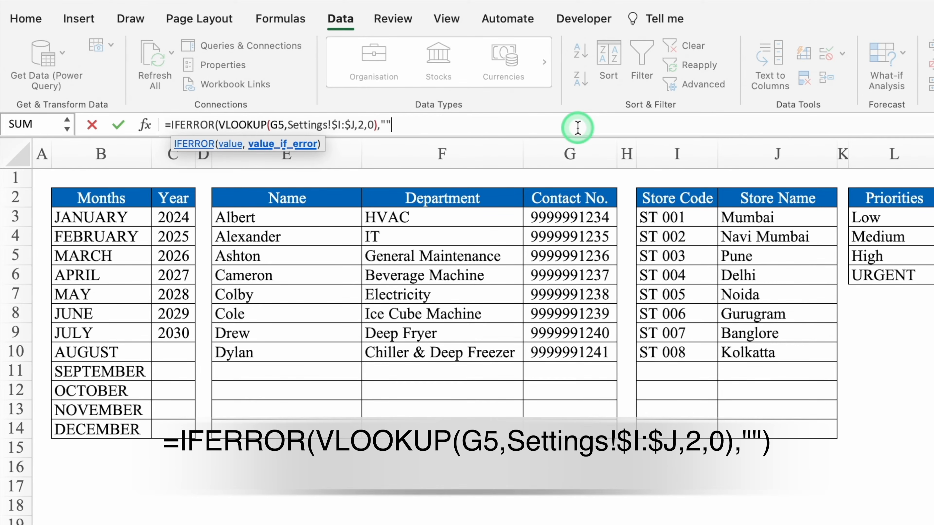
type(")")
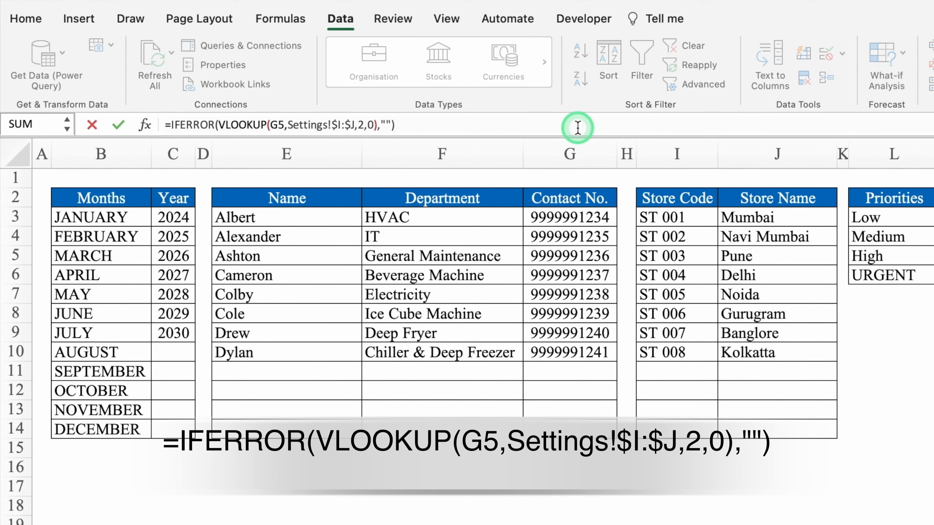
key("Return")
left_click_drag(788, 297, 785, 460)
Test the Store Name lookup by choosing ST 004 in G9, and clear that store code
left_click(667, 361)
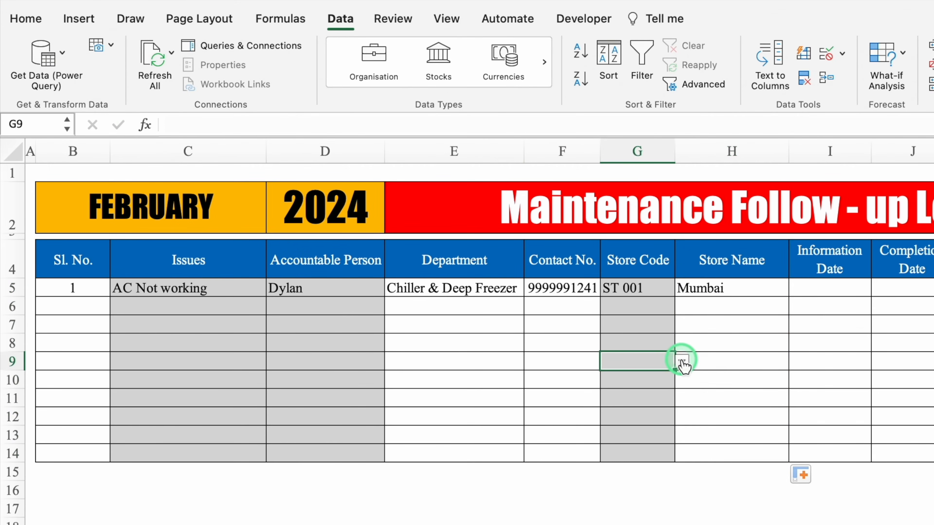
left_click(681, 362)
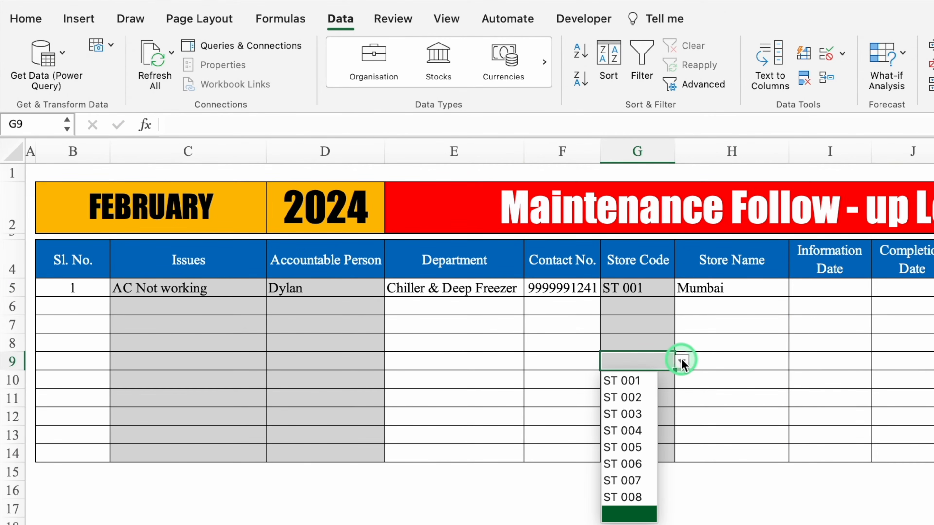
left_click(635, 431)
left_click(705, 416)
left_click(645, 364)
key("Delete")
Check in the calculation preferences that iterative calculation is enabled, and set the maximum iterations to 1
left_click(862, 291)
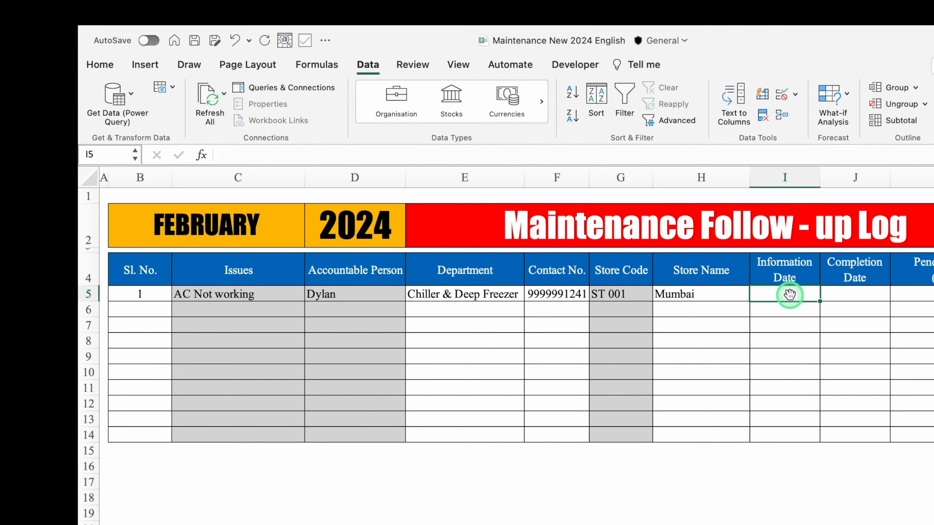
mouse_move(137, 15)
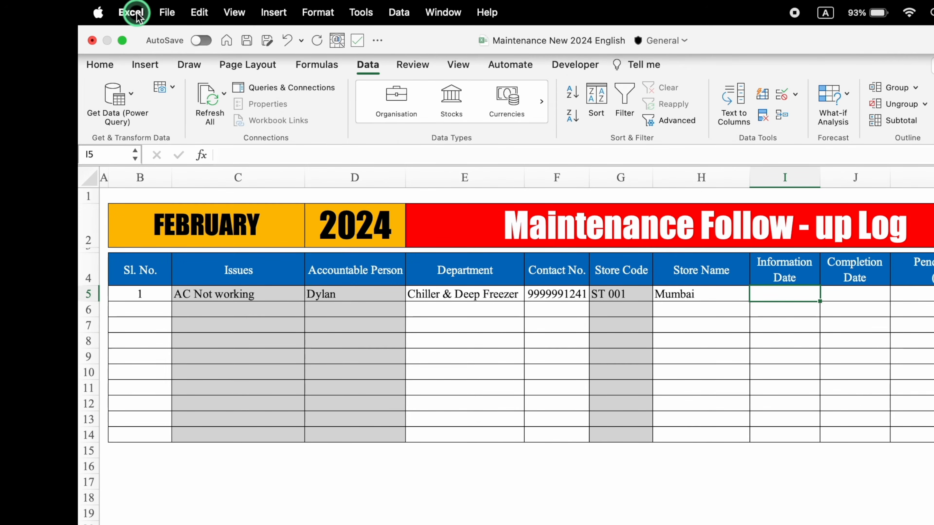
left_click(136, 15)
left_click(169, 79)
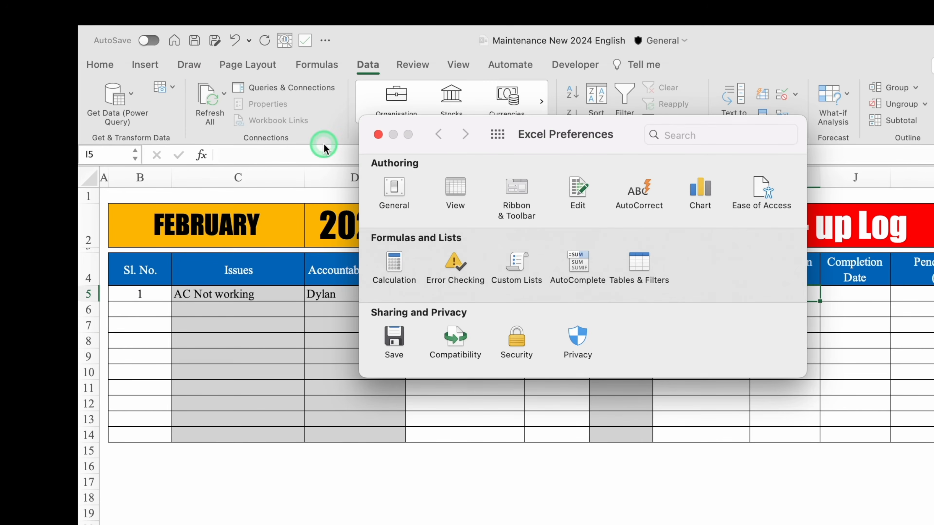
left_click(395, 264)
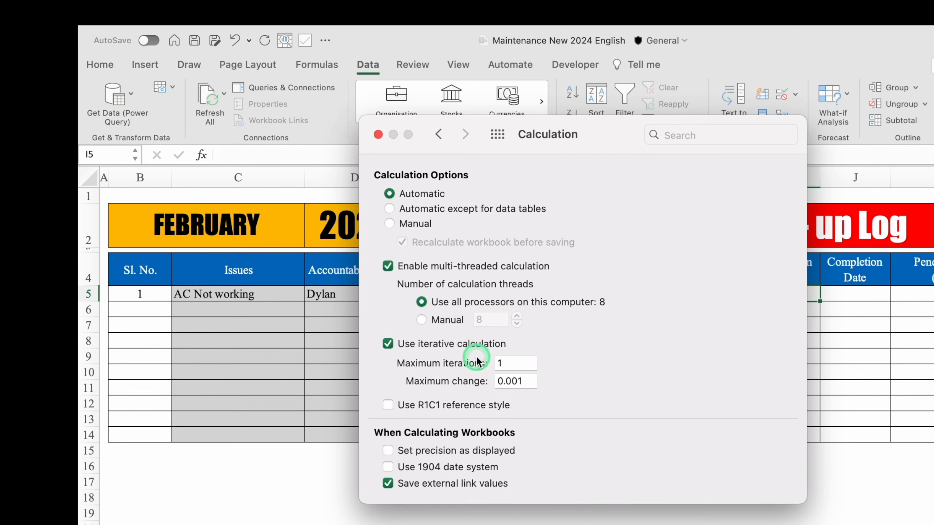
left_click(522, 362)
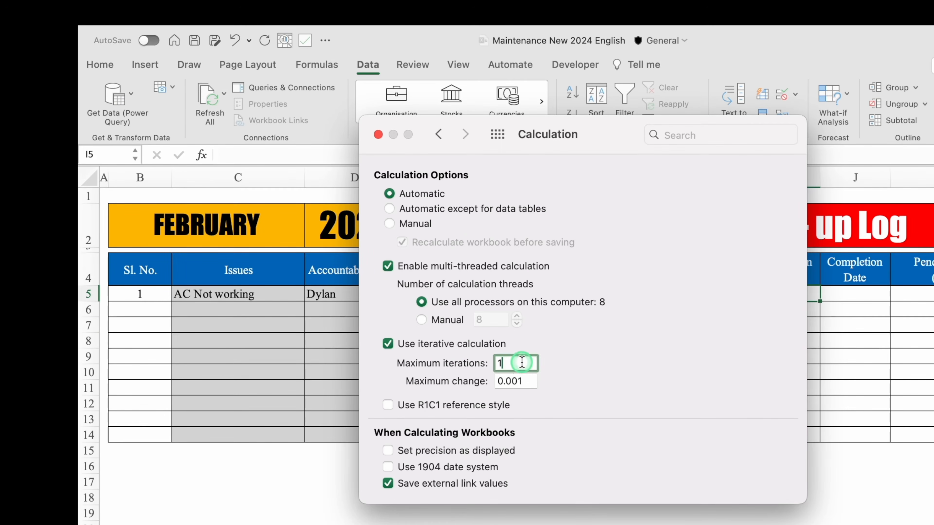
type("00")
key("BackSpace")
key("BackSpace")
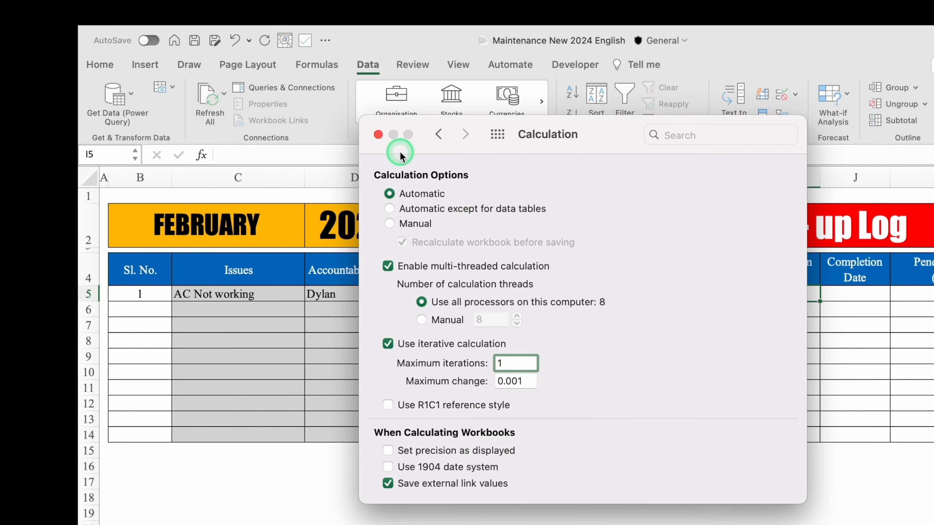
left_click(378, 134)
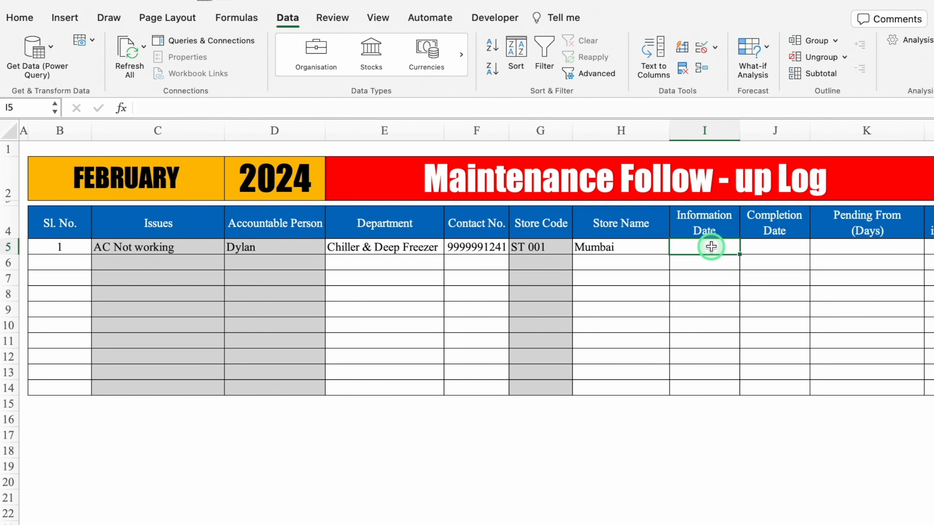
Write the Information Date formula =IF(K5="",NOW(),K5) in I5
type("=")
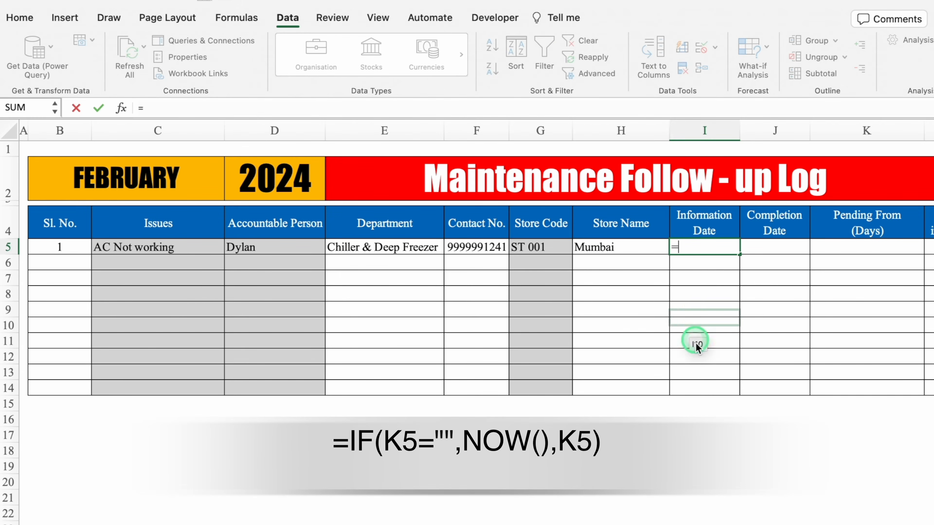
type("IF")
double_click(709, 277)
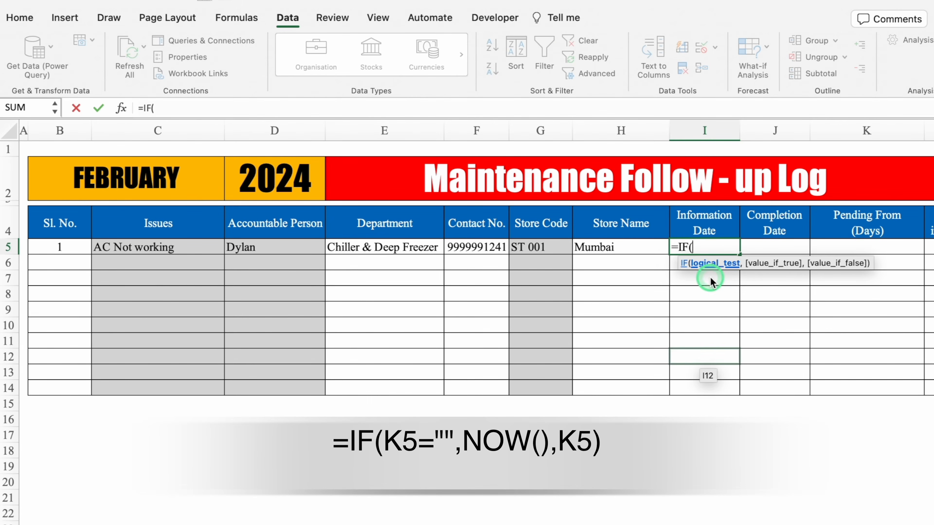
scroll(750, 302, "right", 5)
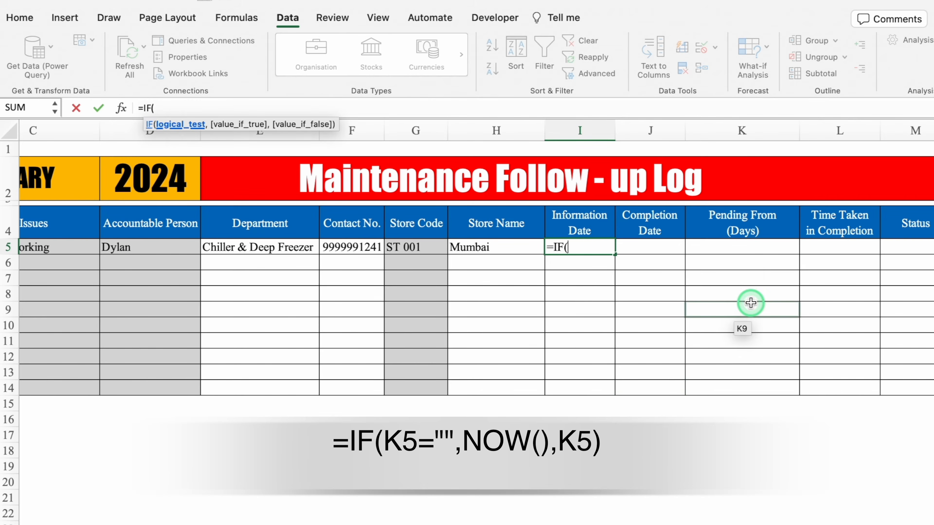
left_click(734, 247)
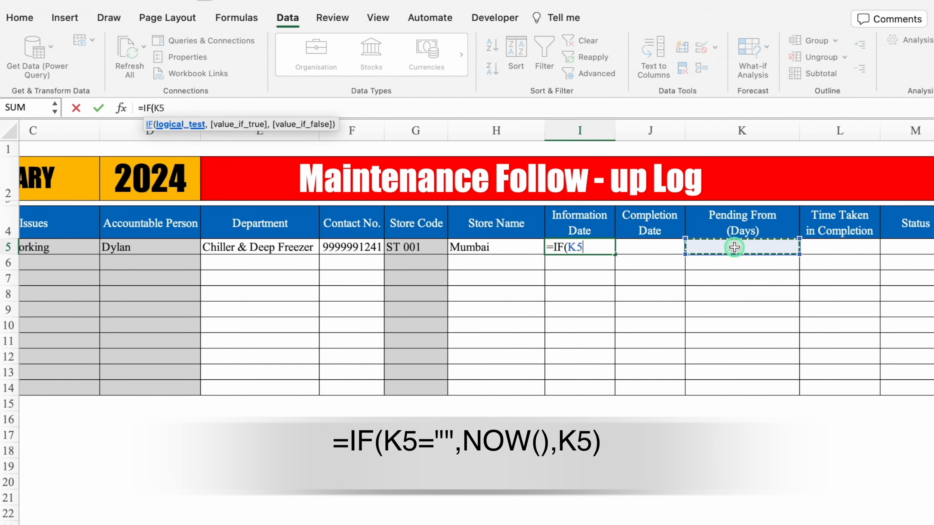
type("=\"\",")
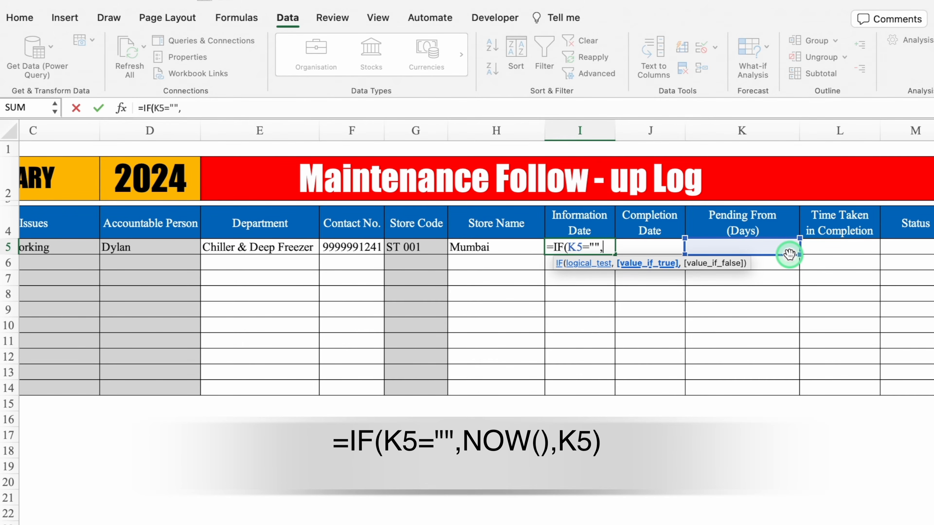
type("Now")
double_click(579, 277)
type("),")
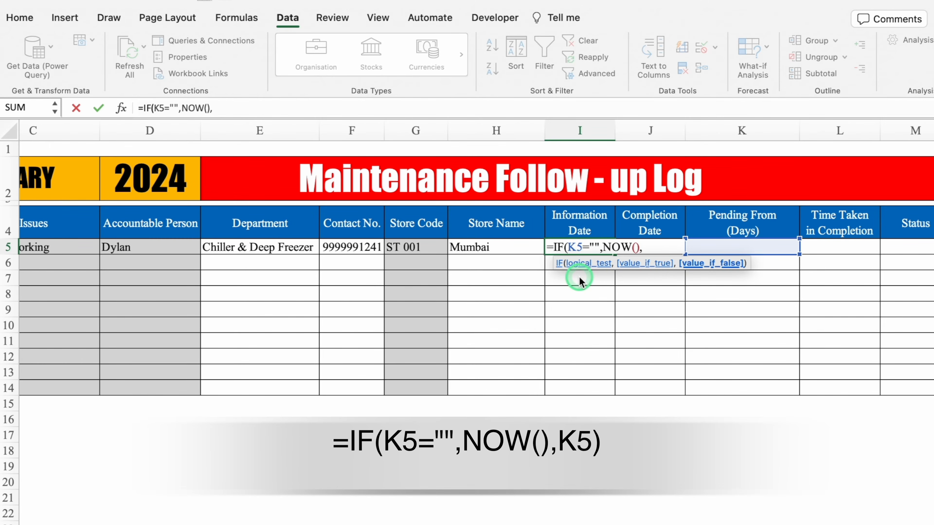
left_click(748, 243)
type(")")
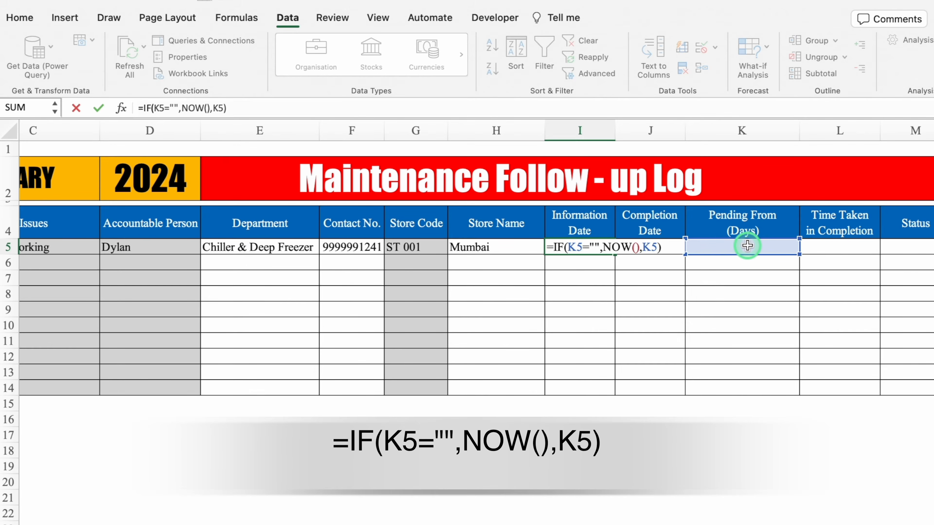
key("Return")
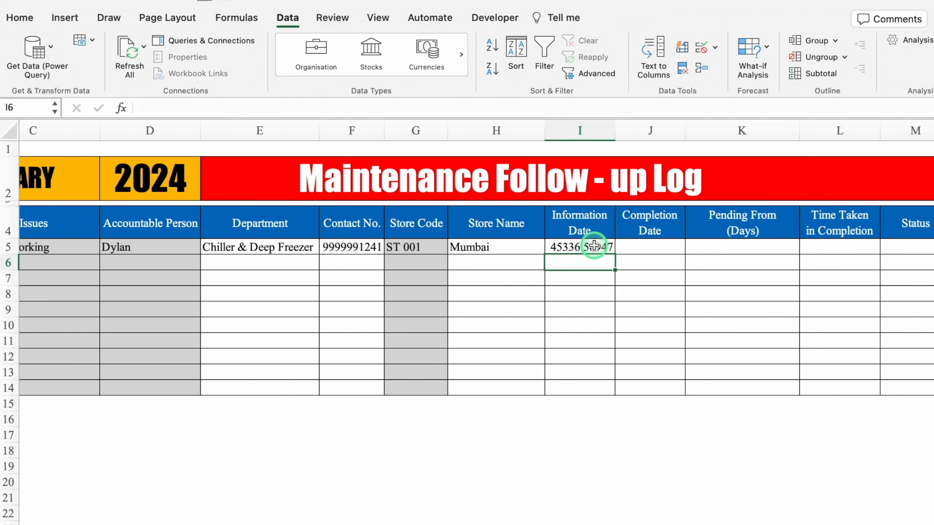
Format the I5 result as a date of the 14-Mar-12 type and centre it in the cell
left_click(594, 246)
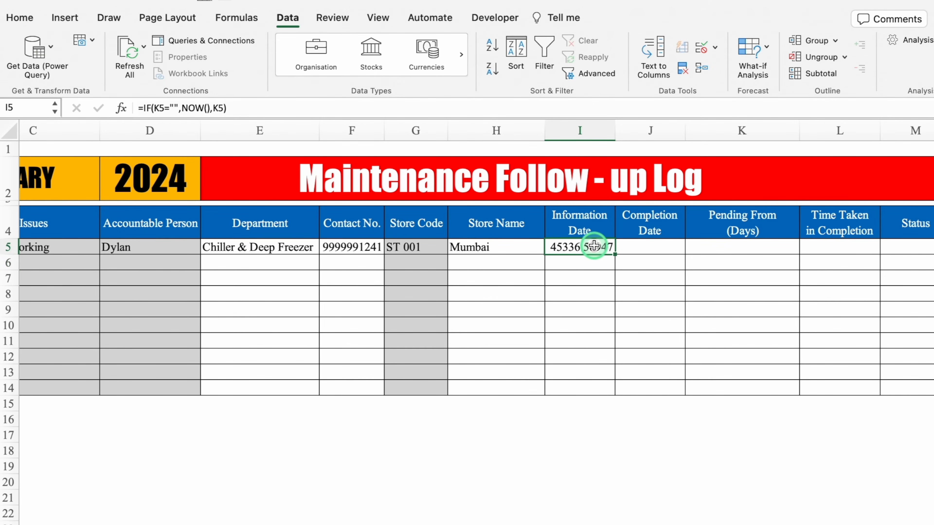
right_click(592, 247)
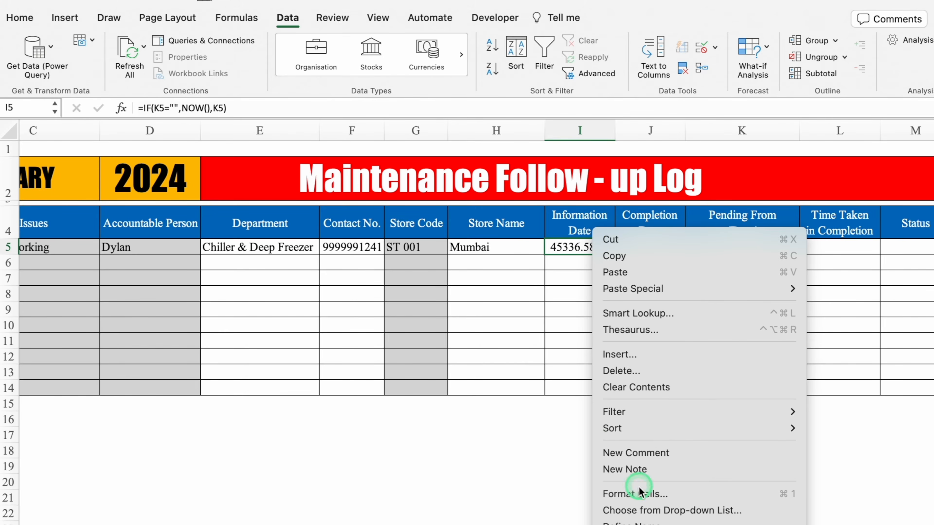
left_click(635, 494)
left_click(443, 148)
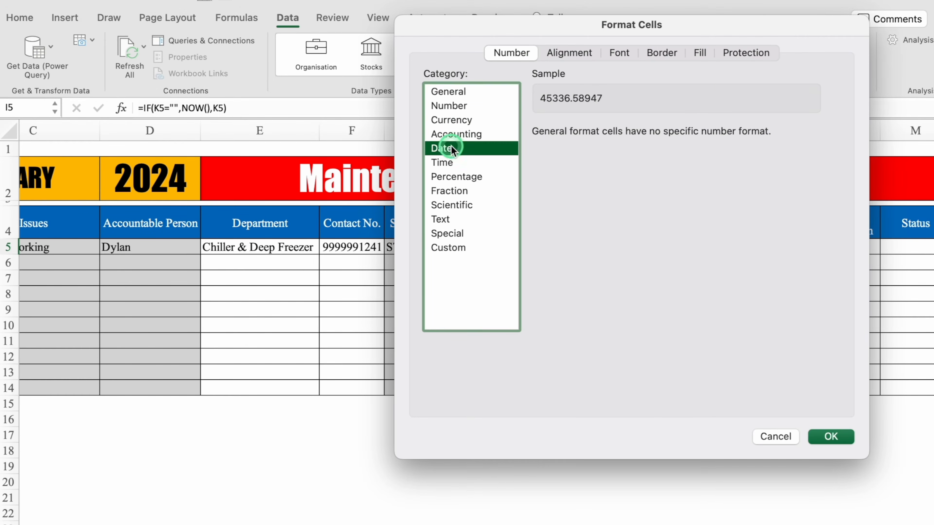
left_click(567, 223)
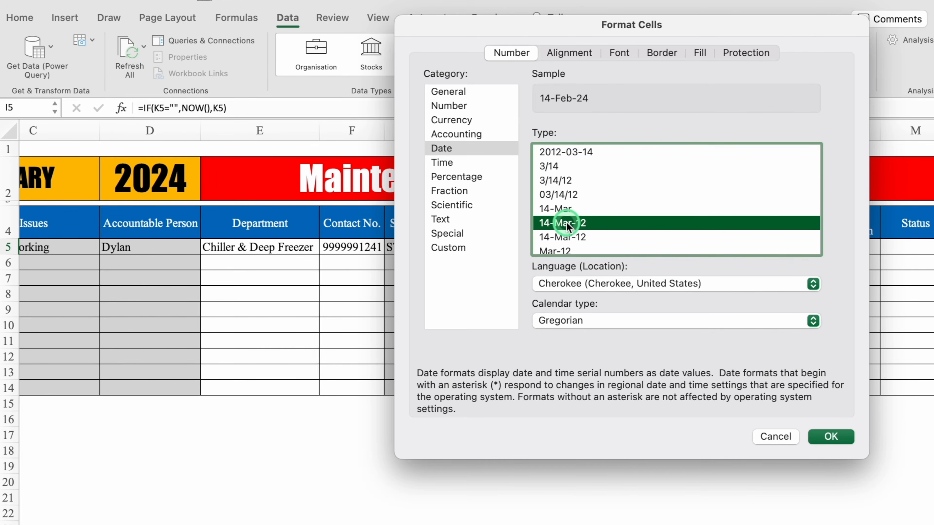
left_click(830, 436)
left_click(19, 17)
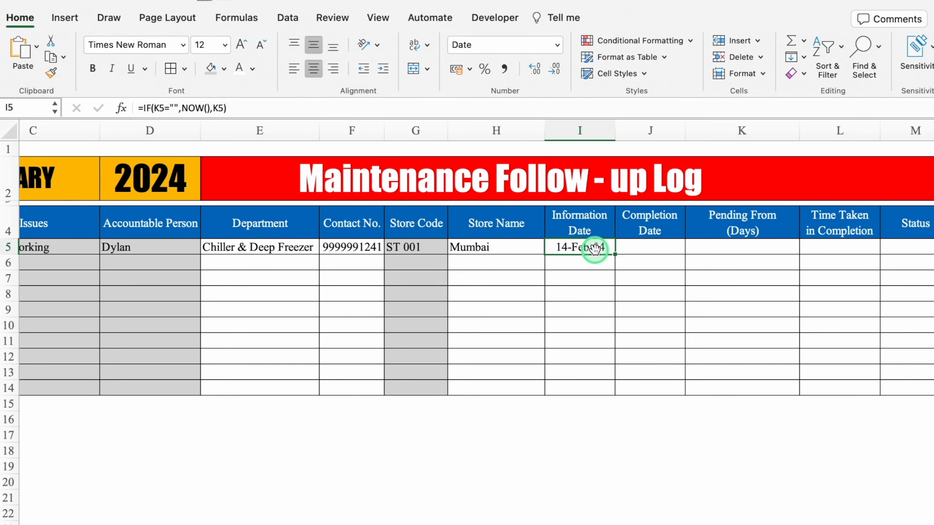
Nest the I5 formula in an issue check so it reads =IF(C5<>"",IF(K5="",NOW(),K5),"")
left_click(143, 108)
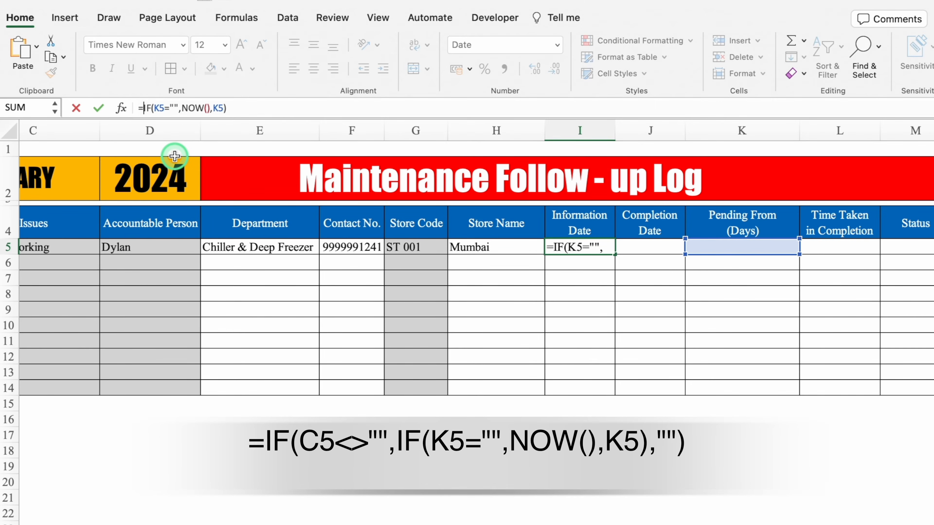
type("I")
double_click(168, 137)
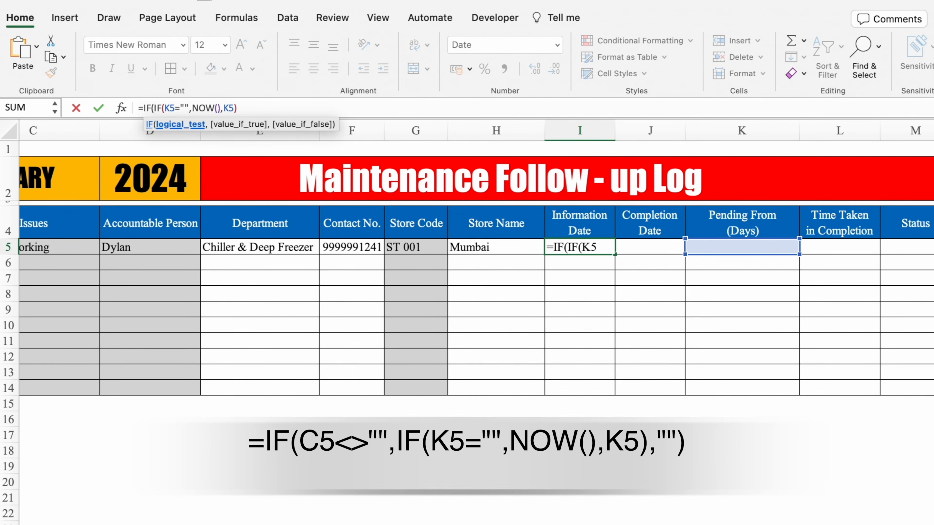
scroll(475, 258, "left", 3)
left_click(189, 243)
type("<>")
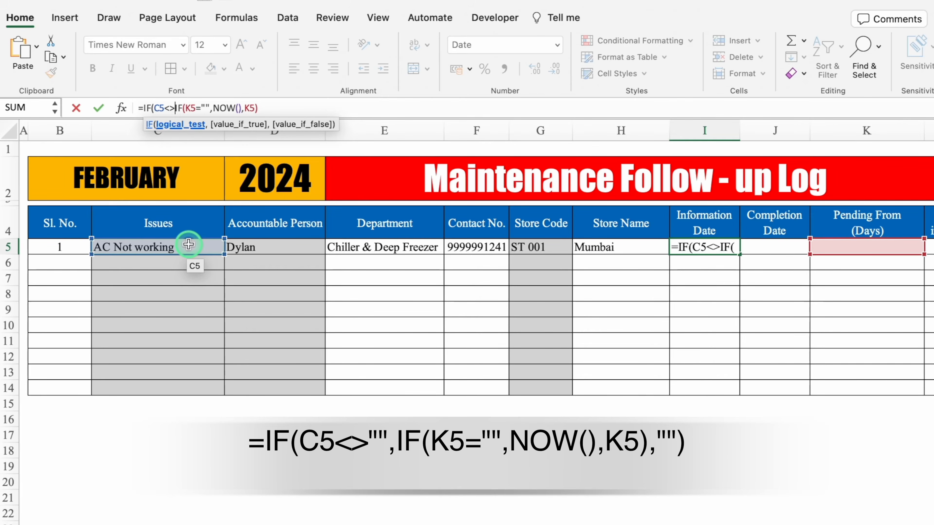
type("\"\"")
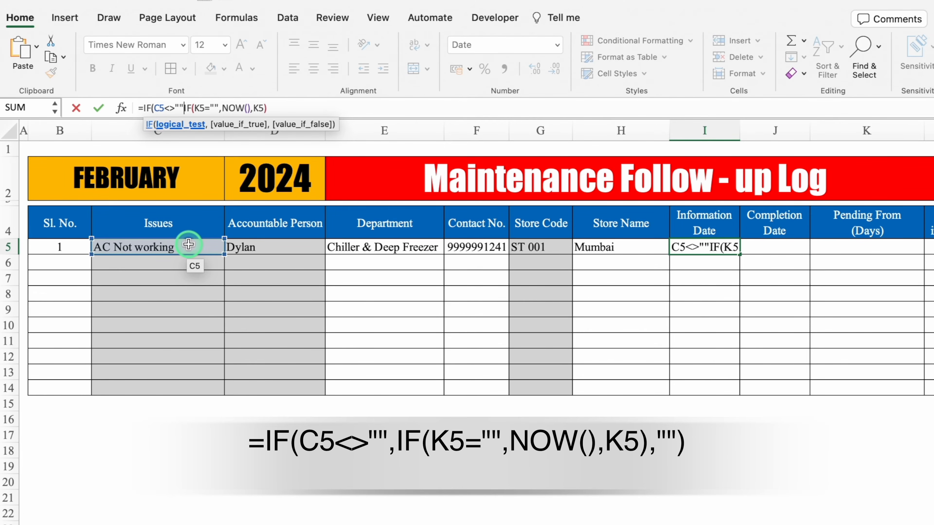
type(",")
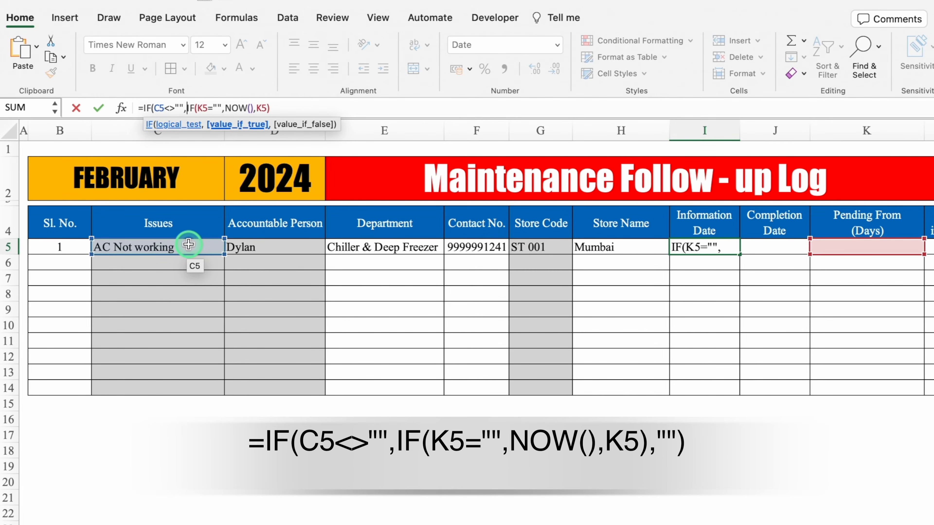
left_click(291, 106)
type(",\"\"")
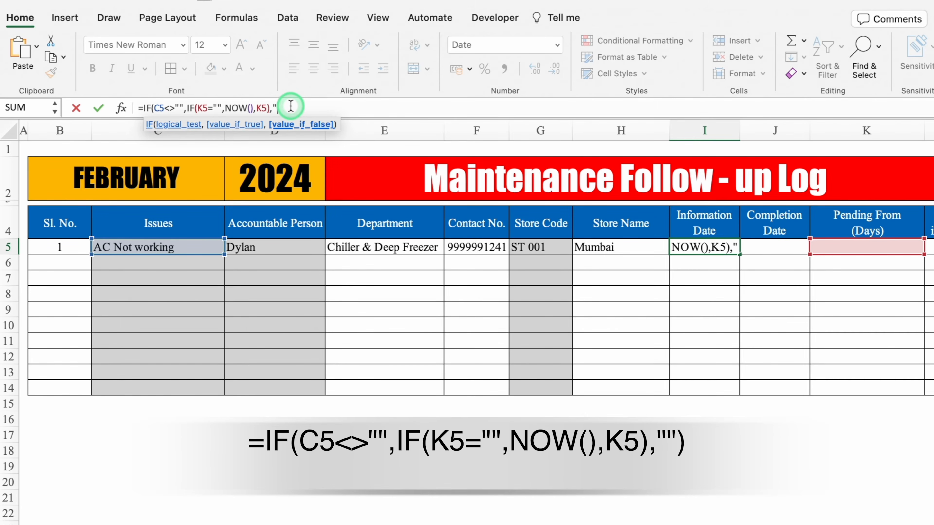
type(")")
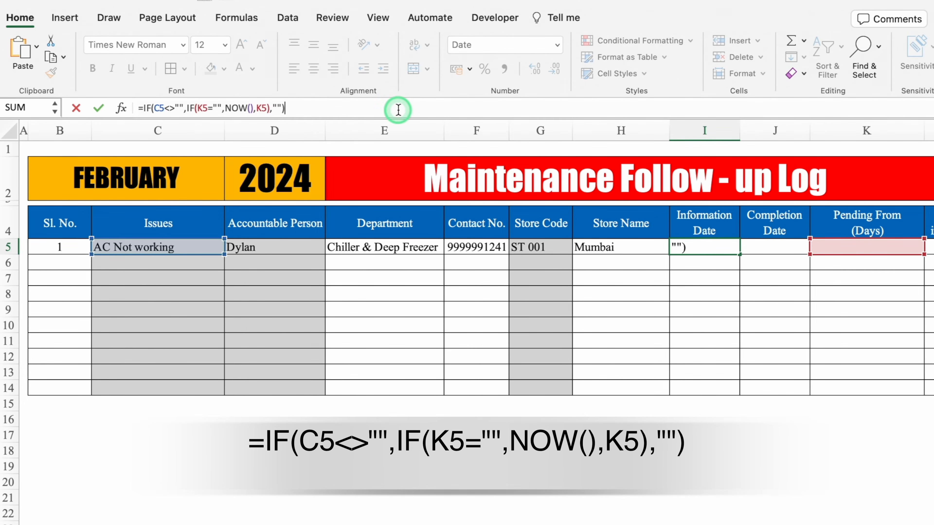
key("Return")
Test the automatic date by clearing the issue in C5 and entering abc in its place
left_click(158, 246)
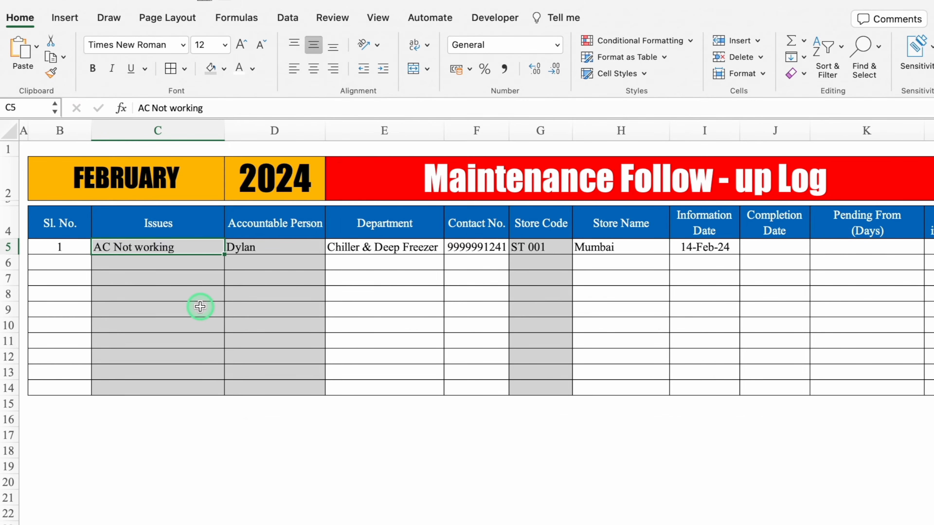
key("Delete")
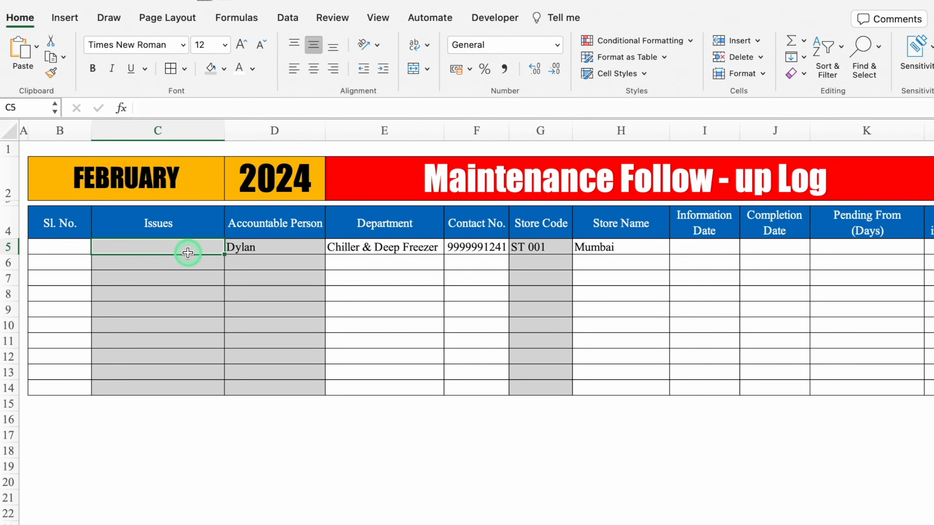
type("abc")
key("Return")
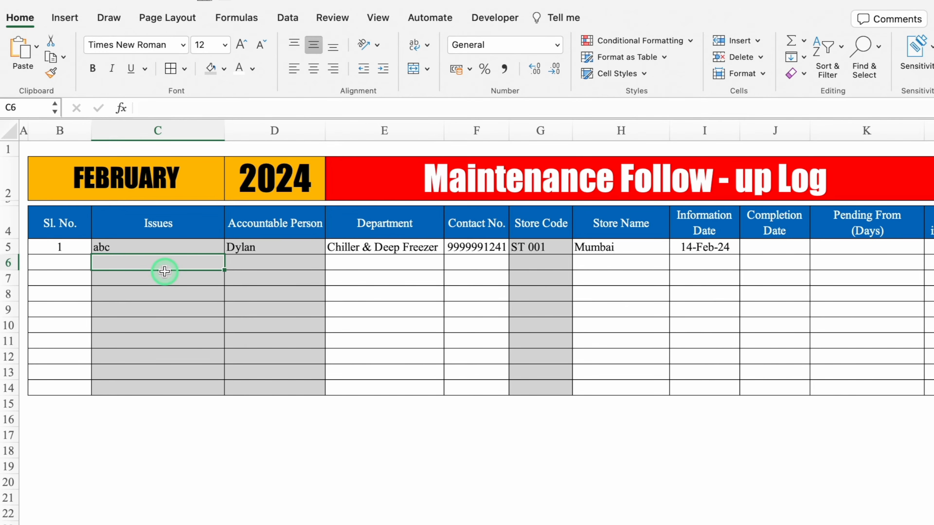
Shade the Completion Date cells J5:J14 grey like the other manual-entry columns
scroll(477, 257, "right", 5)
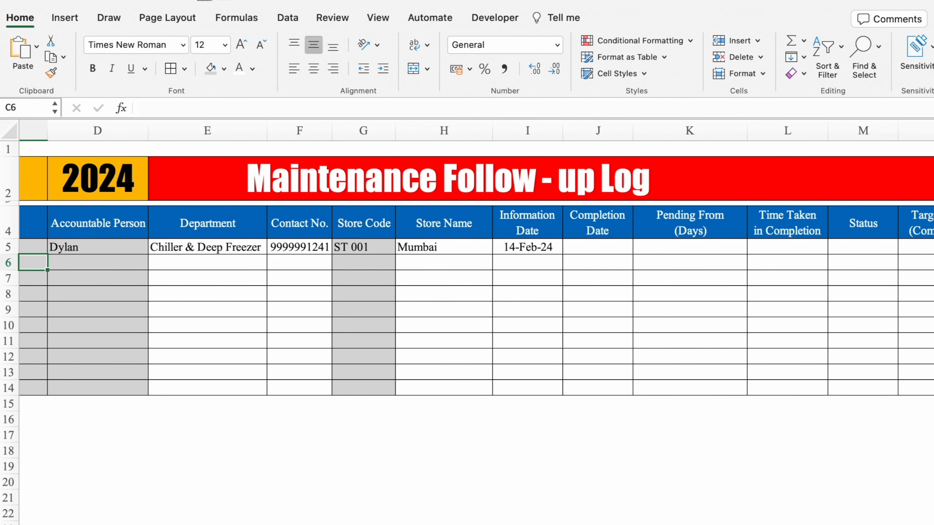
left_click_drag(598, 245, 603, 388)
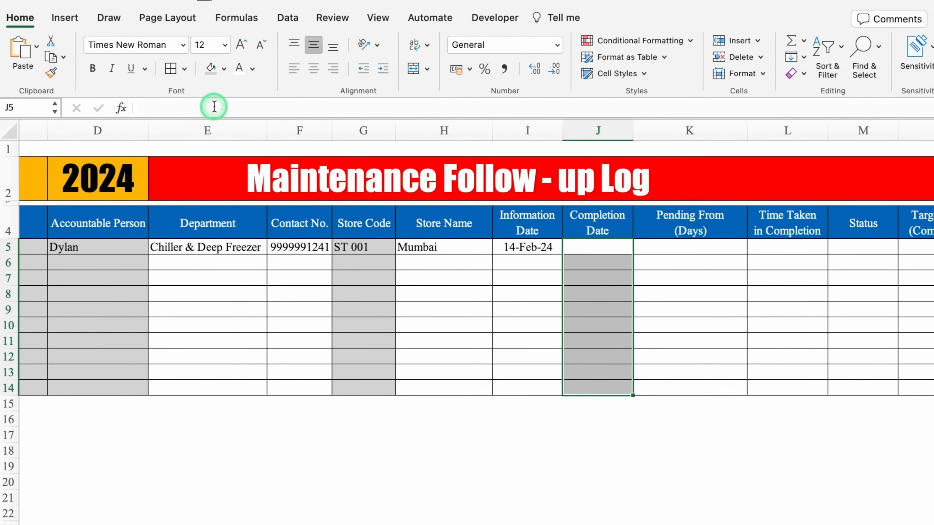
left_click(211, 68)
left_click(678, 249)
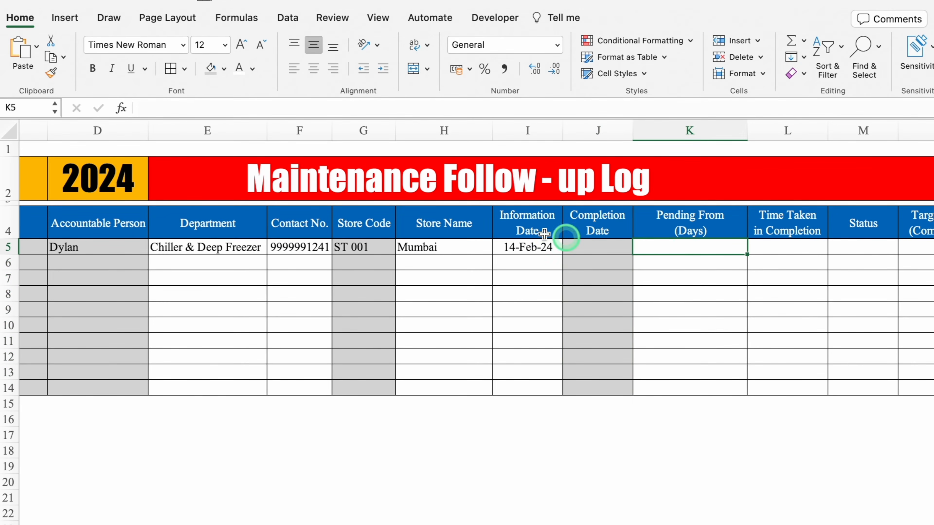
Insert two blank columns between Store Name and Information Date
left_click(536, 131)
right_click(525, 127)
left_click(552, 208)
right_click(541, 129)
left_click(577, 217)
Head the two new columns Ticket No. and Priority, and narrow both columns
left_click(569, 223)
type("Ticket No.")
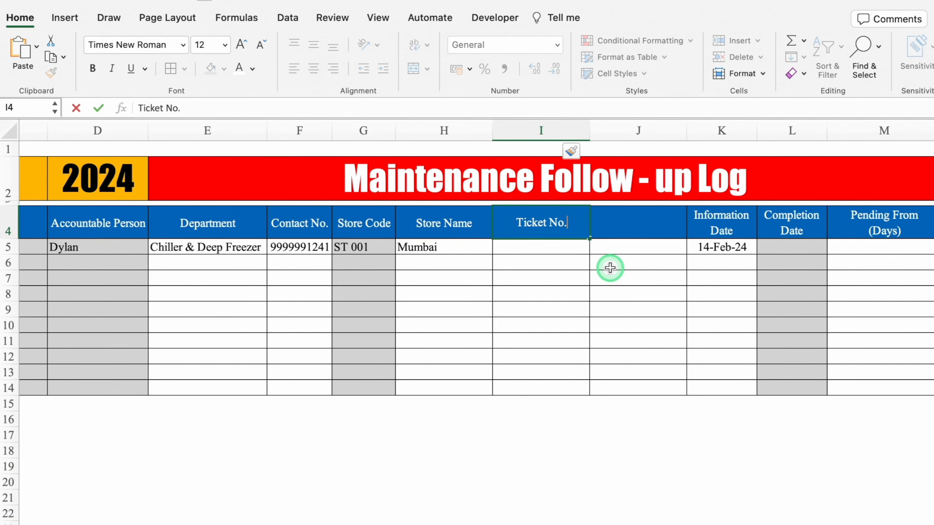
key("Tab")
type("Priority")
key("Return")
left_click_drag(541, 131, 669, 131)
Shade the Ticket No. cells I5:I14 with the same grey fill
left_click(552, 246)
left_click_drag(533, 243, 531, 383)
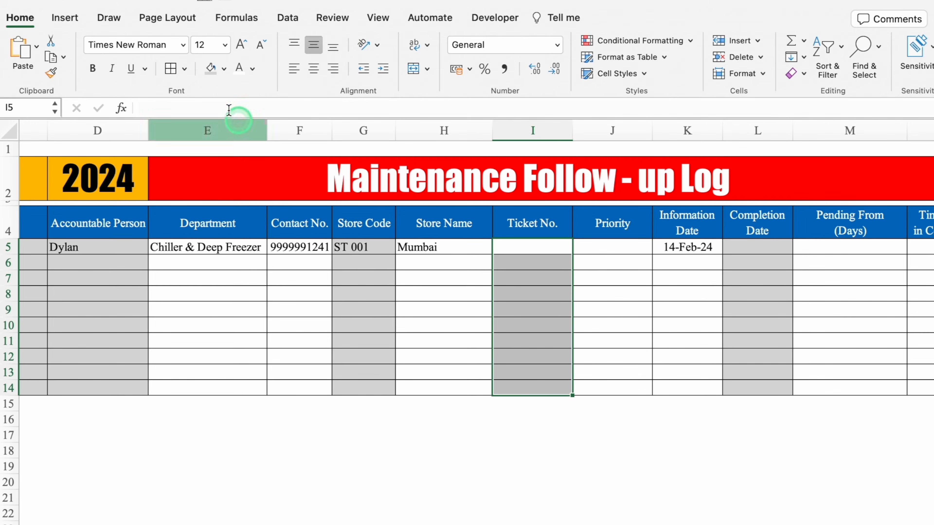
left_click(211, 69)
Add a drop-down list to the Priority column from J5 down, with =Settings!$L$3:$L$14 as its source
left_click(618, 246)
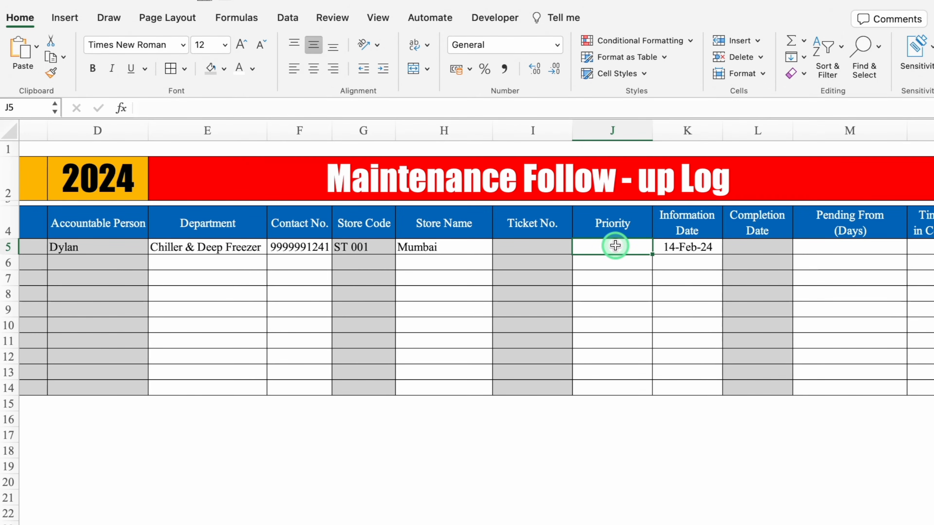
key("ctrl+shift+Down")
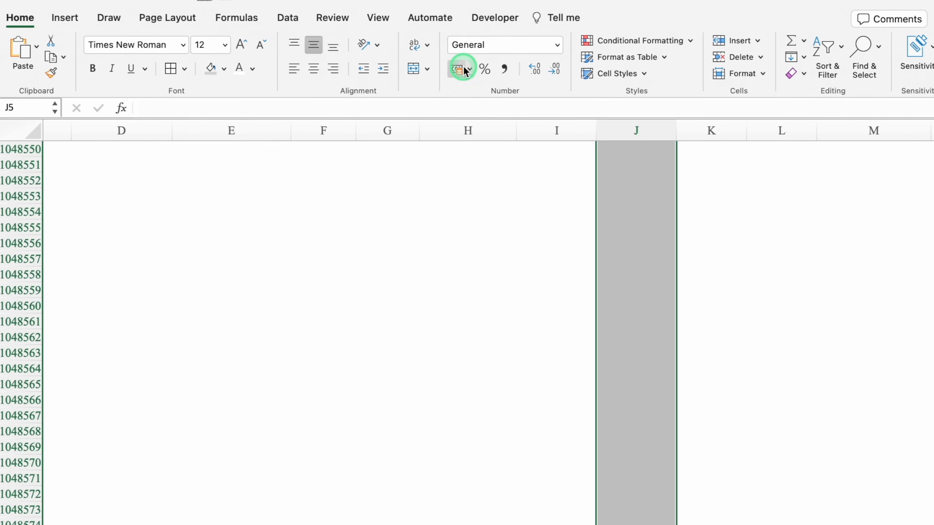
left_click(292, 17)
left_click(696, 51)
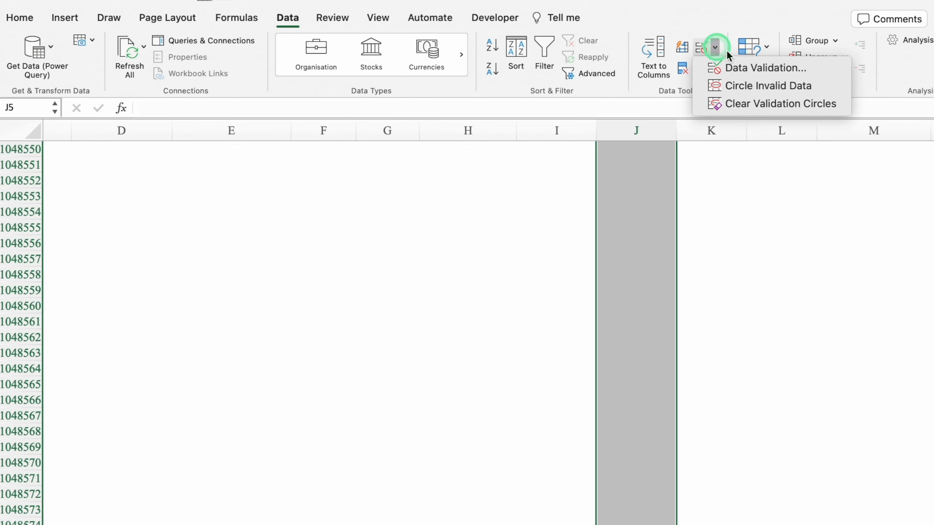
left_click(765, 65)
left_click(499, 159)
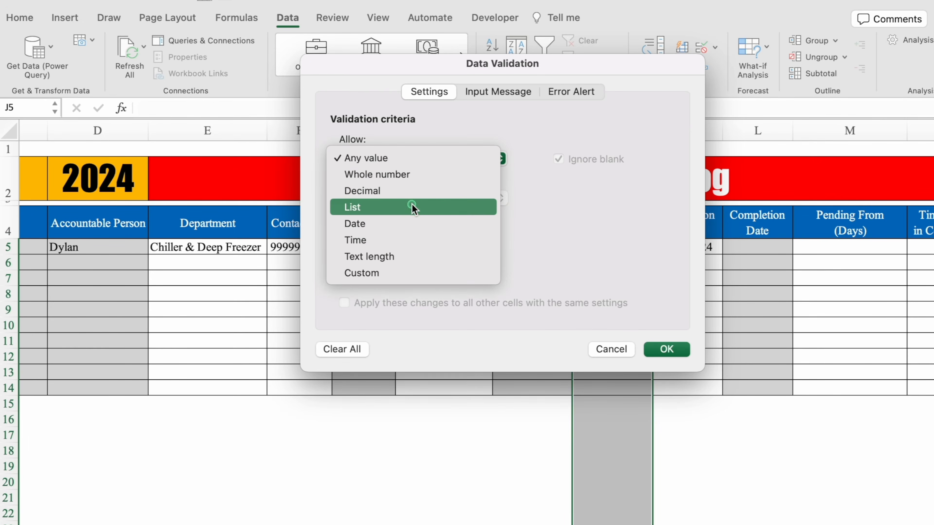
left_click(413, 204)
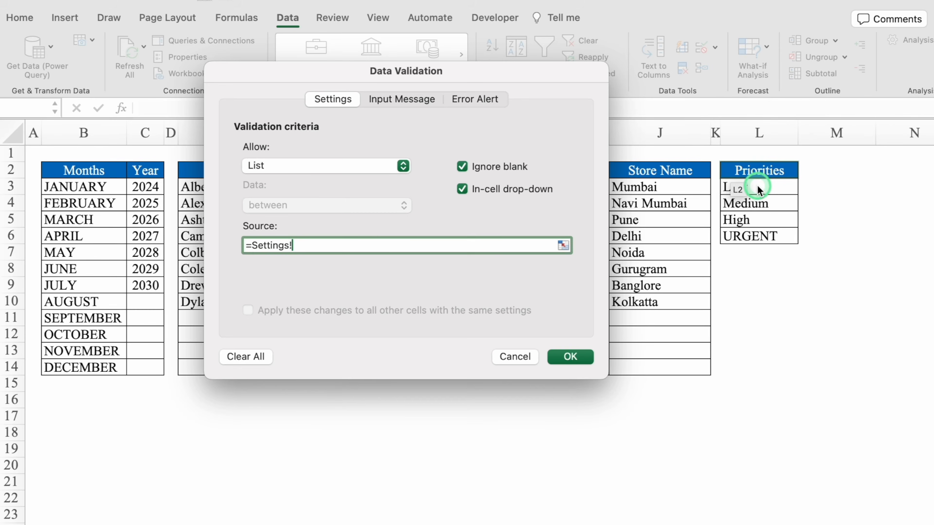
left_click_drag(754, 187, 769, 366)
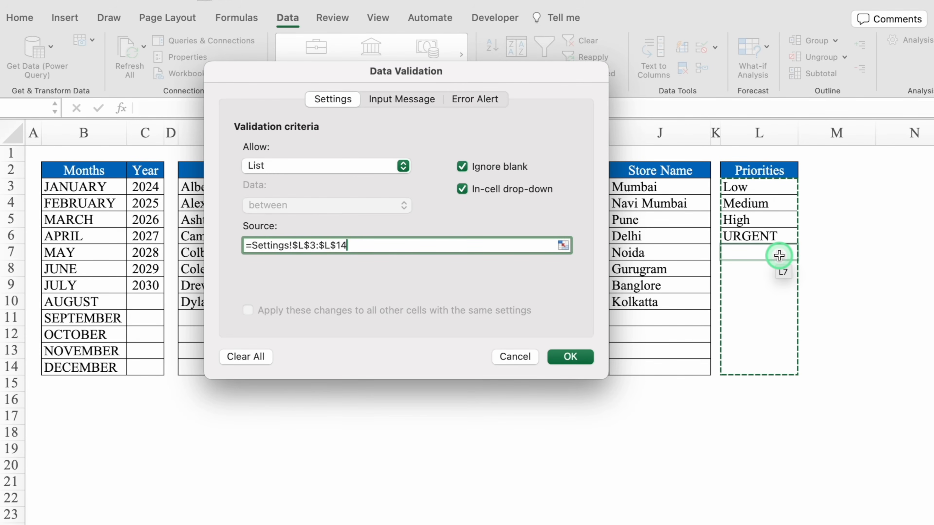
left_click(574, 356)
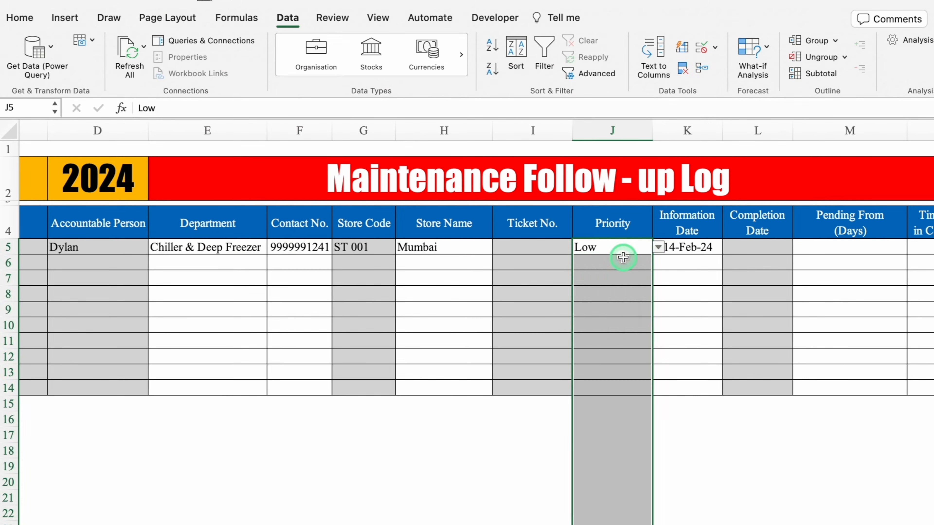
Choose Medium, High and URGENT from the drop-down lists in Priority cells J6, J7 and J8
left_click(615, 296)
left_click(612, 278)
left_click(658, 278)
left_click(595, 321)
left_click(612, 294)
left_click(658, 294)
left_click(599, 352)
left_click(612, 451)
Add a conditional formatting rule to the whole sheet giving cells equal to Low a Yellow Fill with Dark Yellow Text
left_click(10, 132)
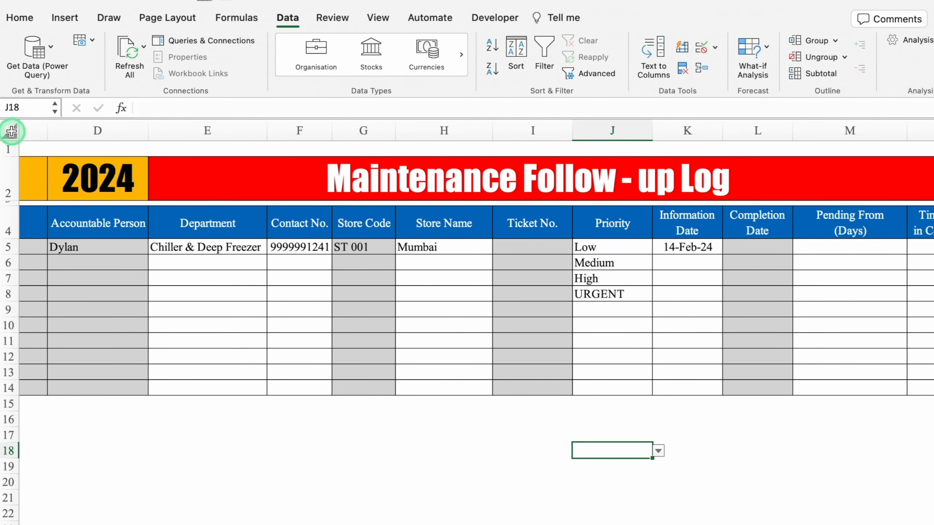
left_click(20, 17)
left_click(625, 41)
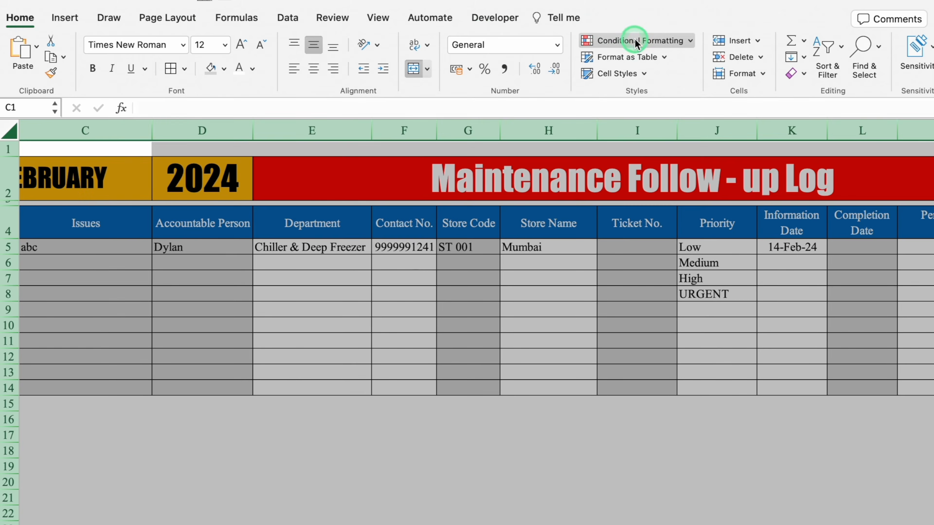
left_click(699, 60)
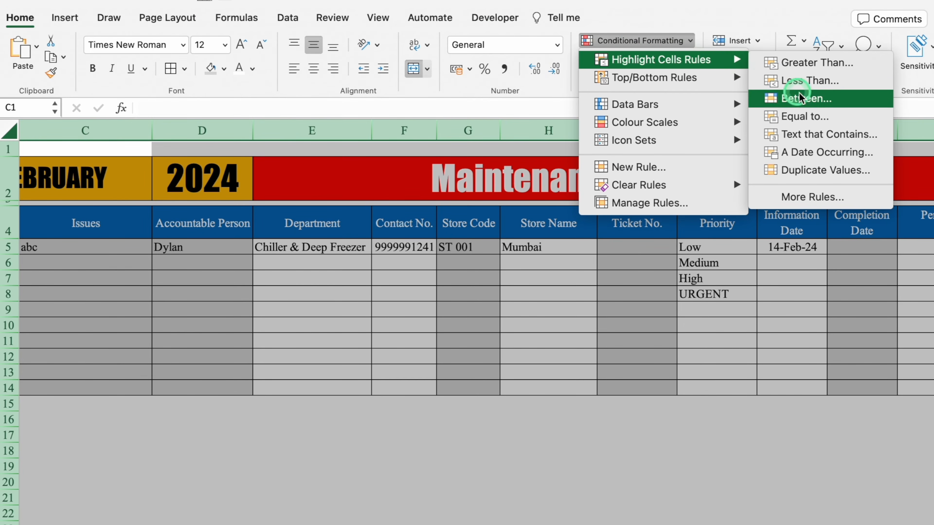
left_click(805, 117)
left_click(597, 190)
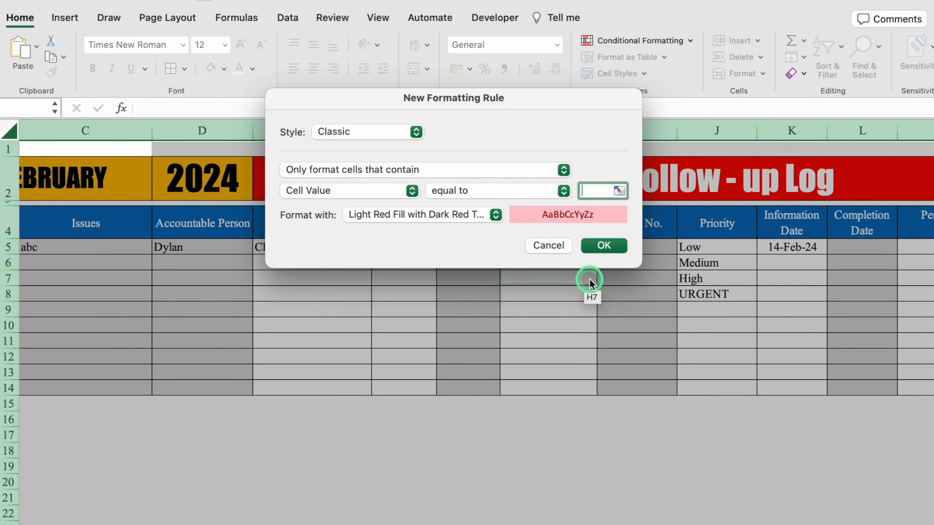
type("Low")
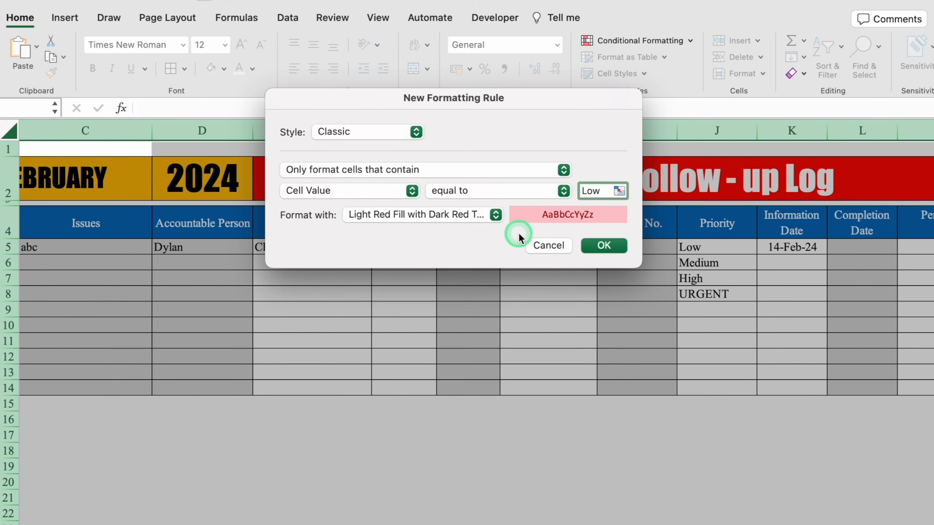
left_click(495, 215)
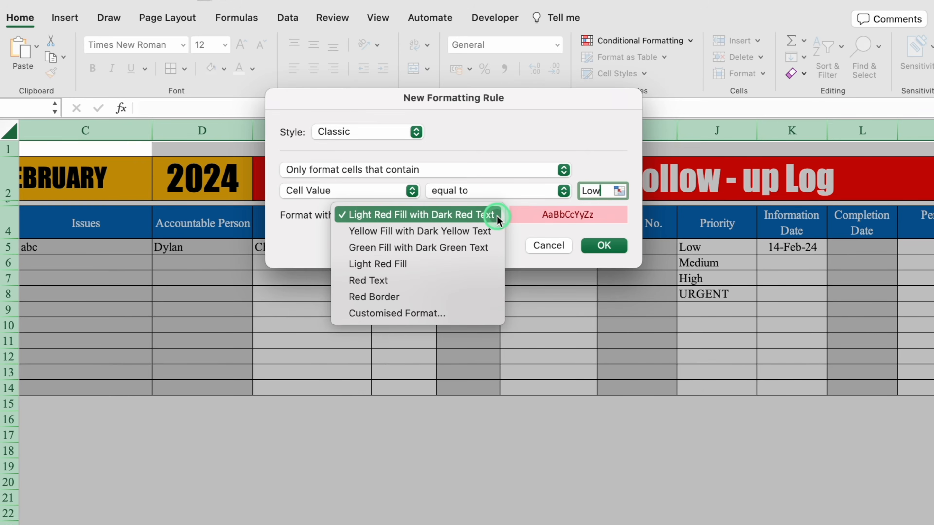
left_click(481, 235)
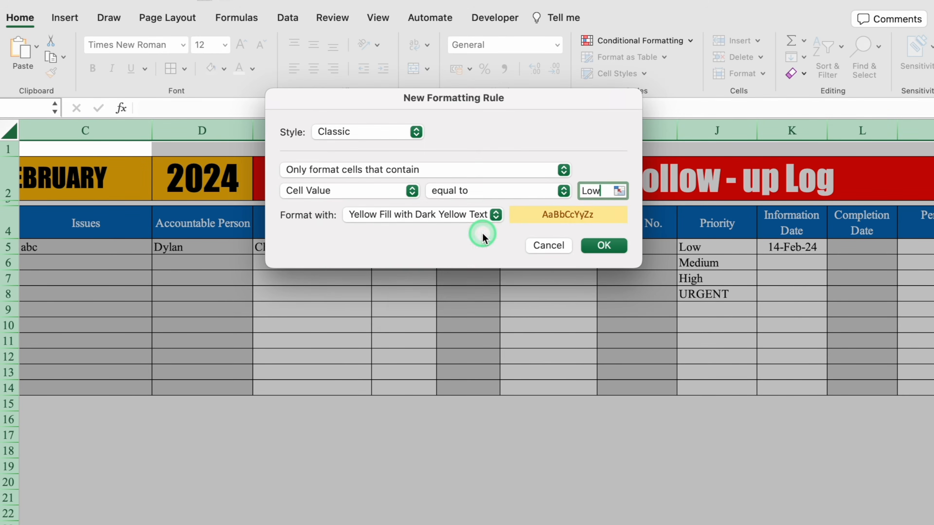
left_click(605, 245)
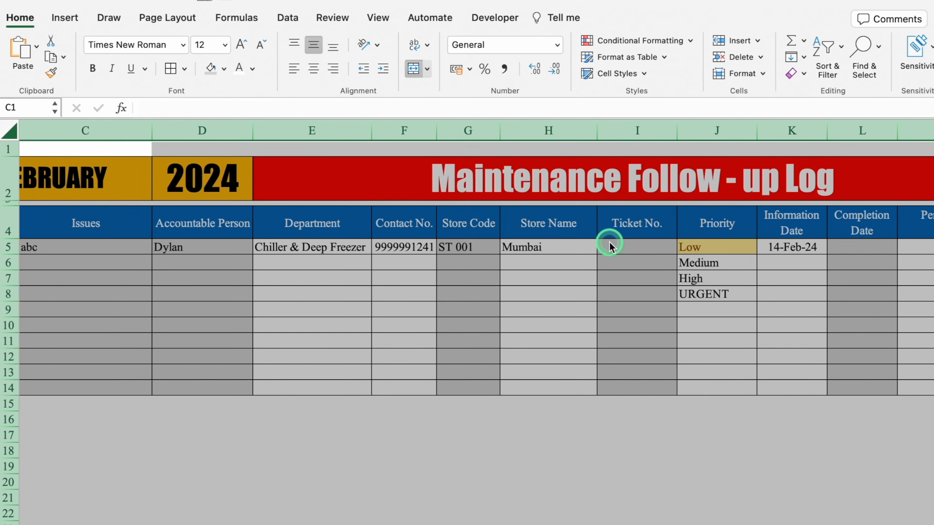
Add another whole-sheet rule giving cells equal to Medium a Green Fill with Dark Green Text
left_click(667, 42)
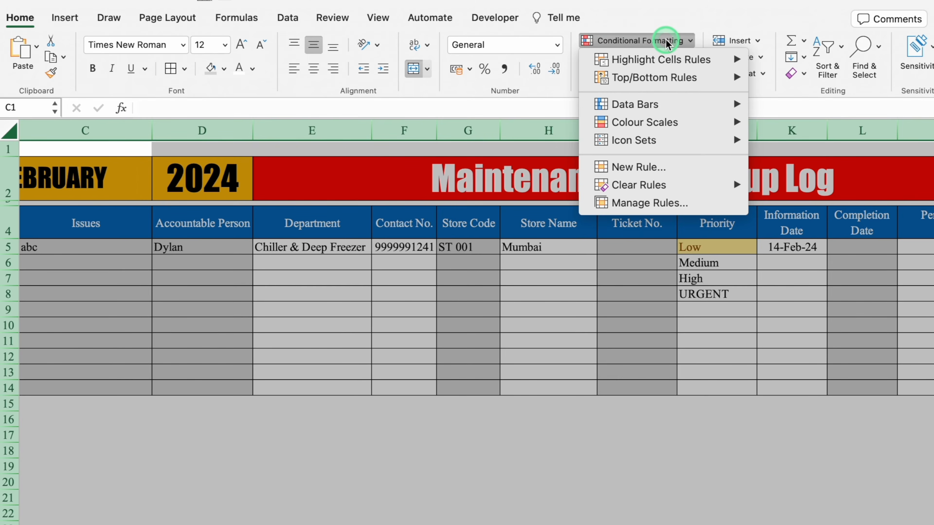
mouse_move(687, 58)
left_click(808, 115)
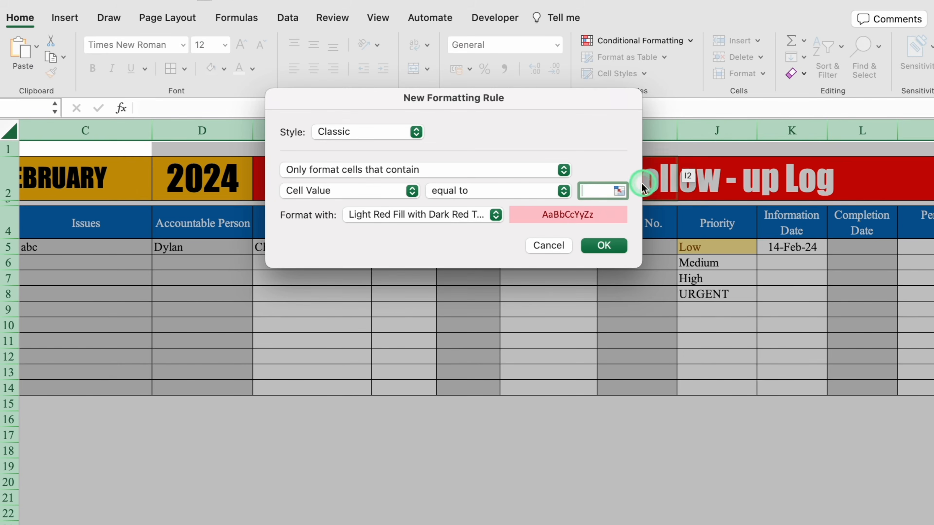
type("Medium")
left_click(495, 215)
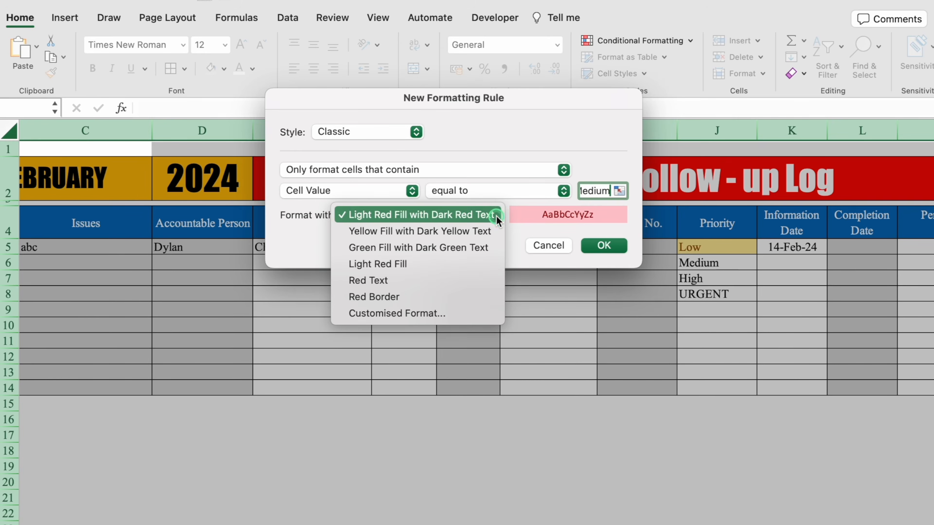
left_click(443, 249)
left_click(603, 246)
left_click(696, 423)
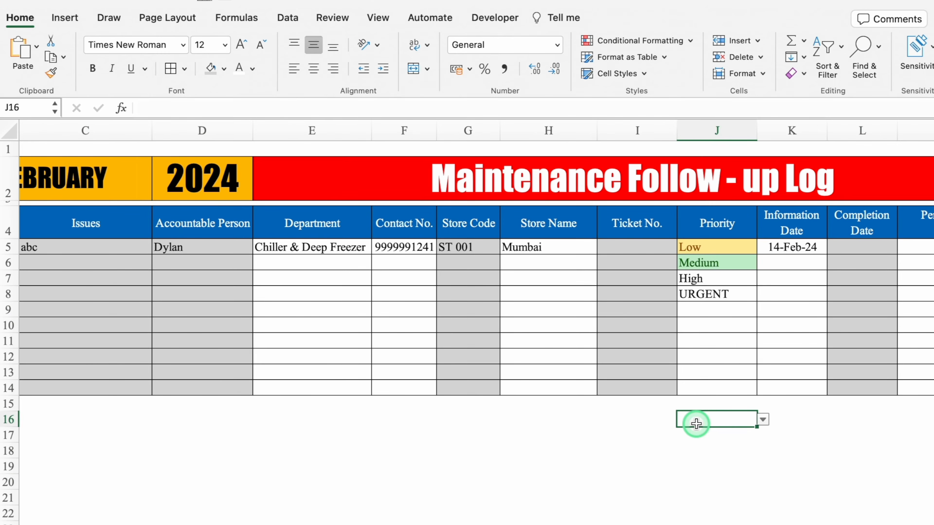
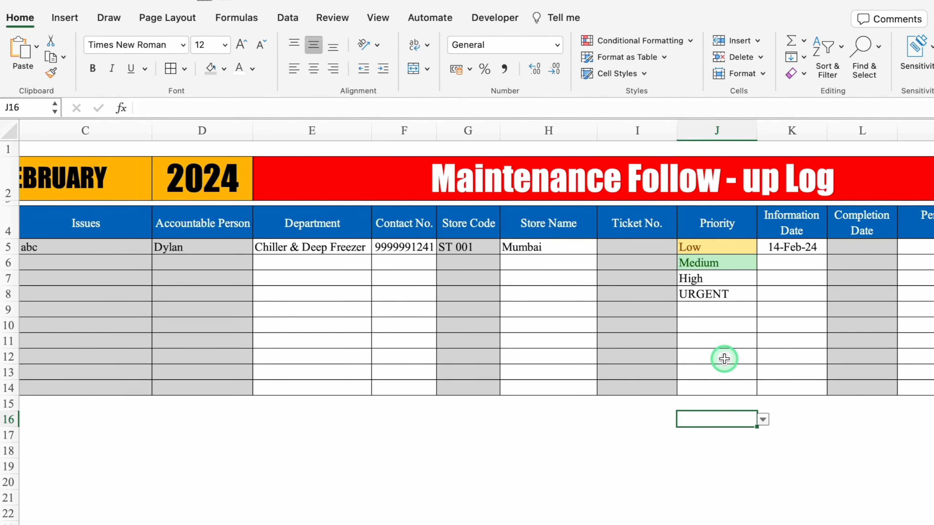
Set up a new Classic conditional formatting rule for C5:J14 that uses a formula to determine which cells to format
scroll(105, 247, "left", 2)
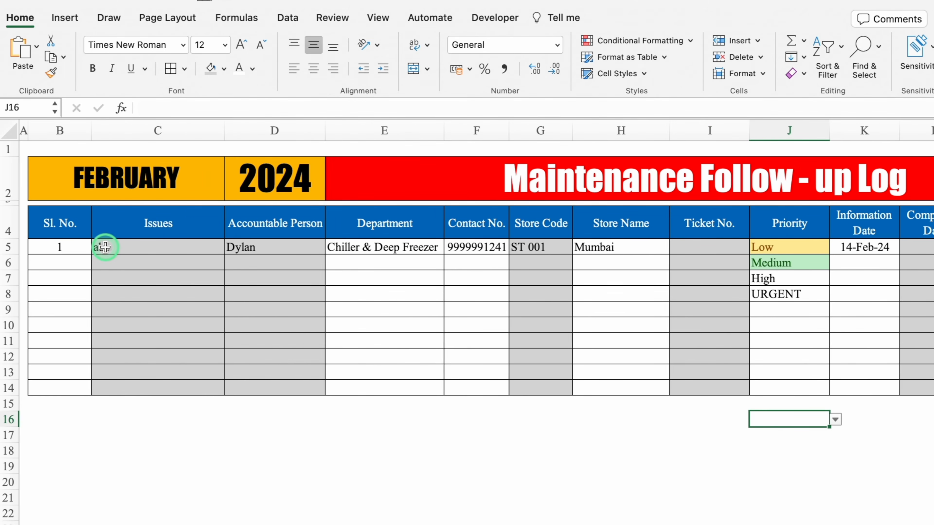
left_click(104, 247)
left_click_drag(104, 247, 776, 384)
left_click(687, 41)
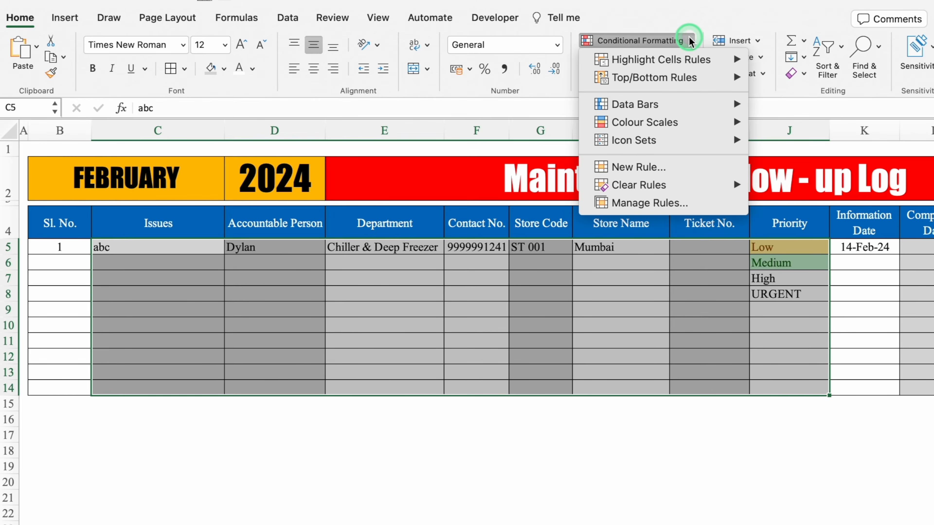
left_click(638, 167)
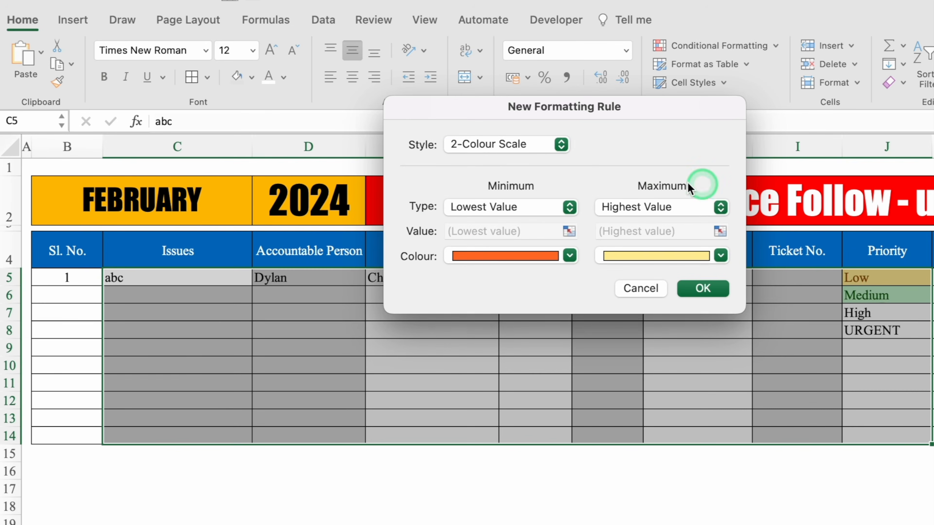
left_click(562, 144)
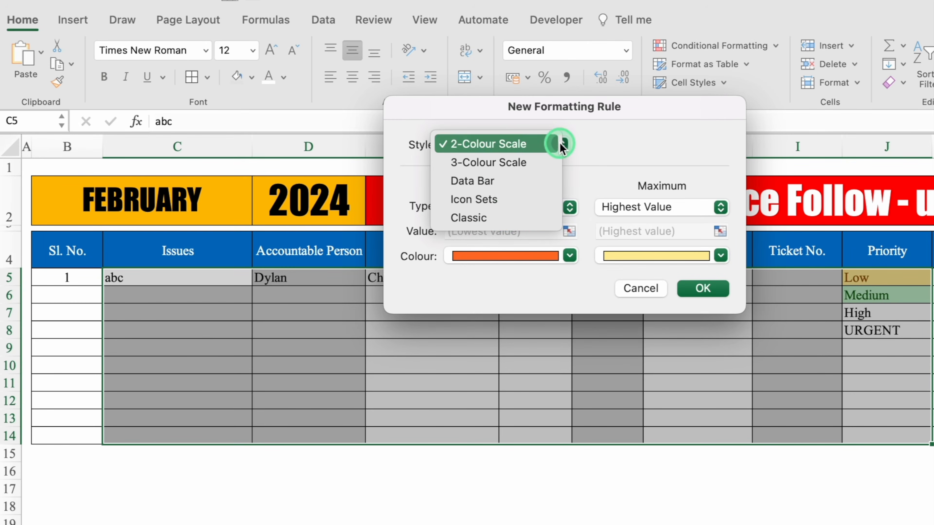
left_click(508, 217)
left_click(719, 187)
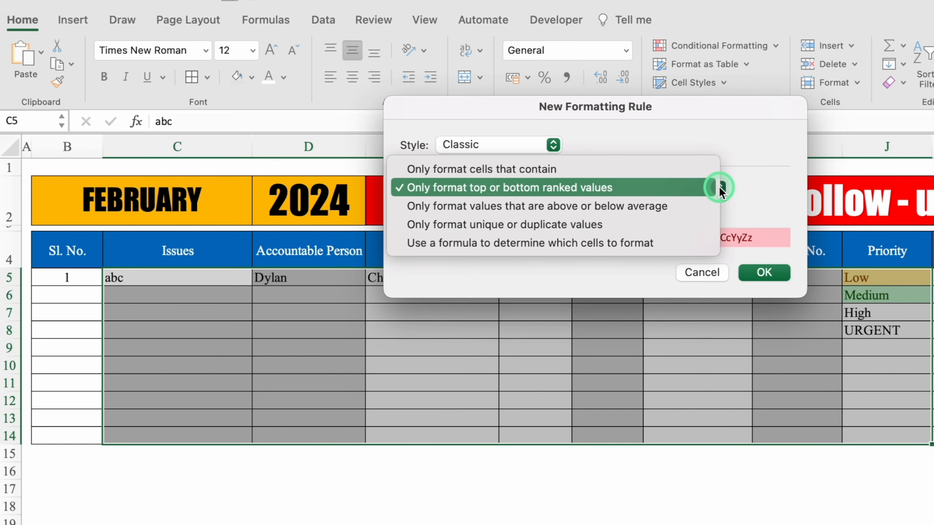
left_click(670, 246)
left_click(618, 208)
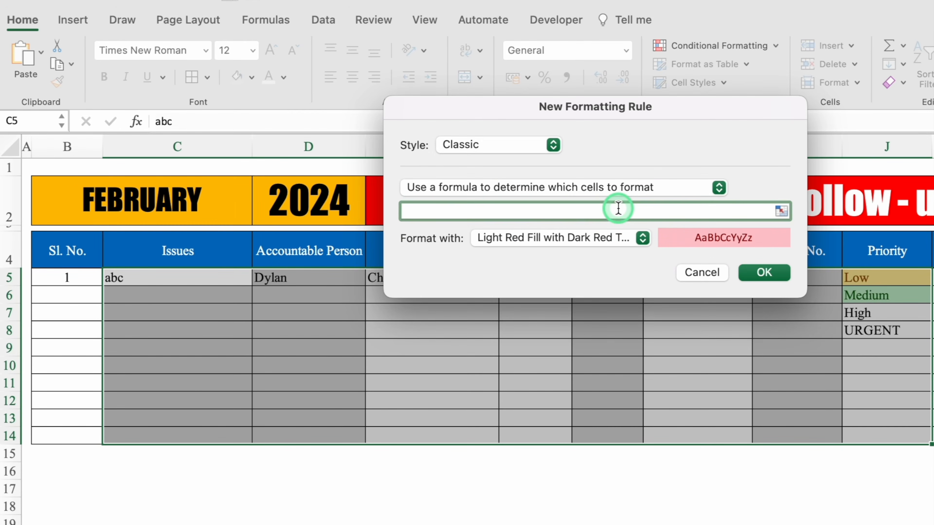
Enter the rule formula =$J5="High" and apply Light Red Fill with Dark Red Text
type("=")
left_click(877, 275)
left_click(438, 266)
key("Left")
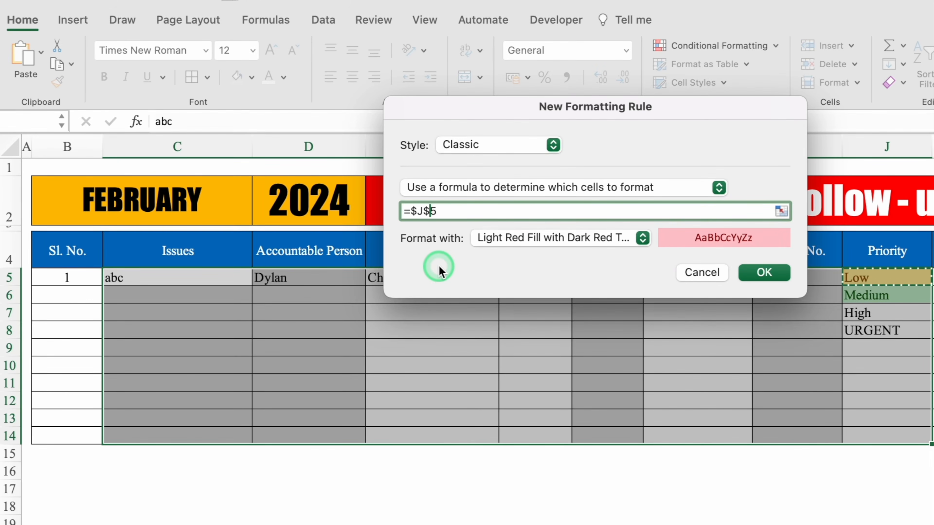
key("BackSpace")
left_click(538, 267)
type("=\"High")
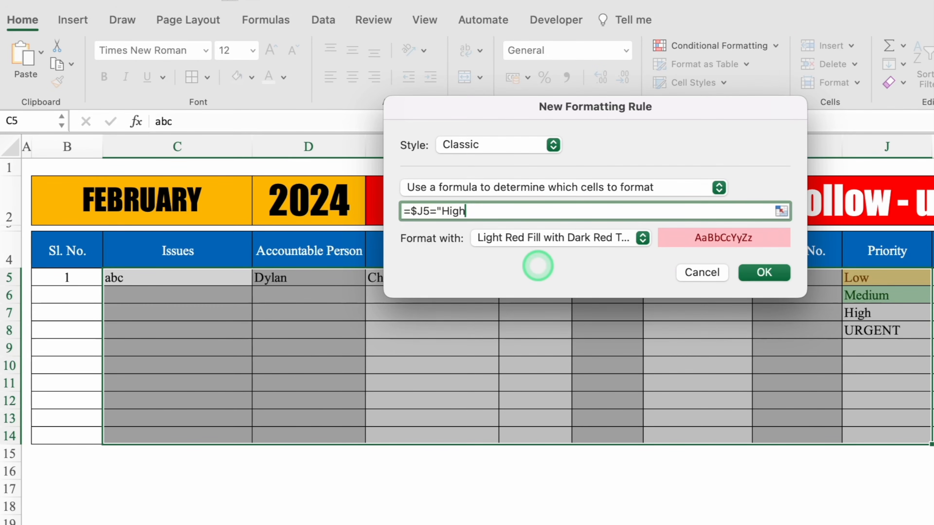
left_click(642, 238)
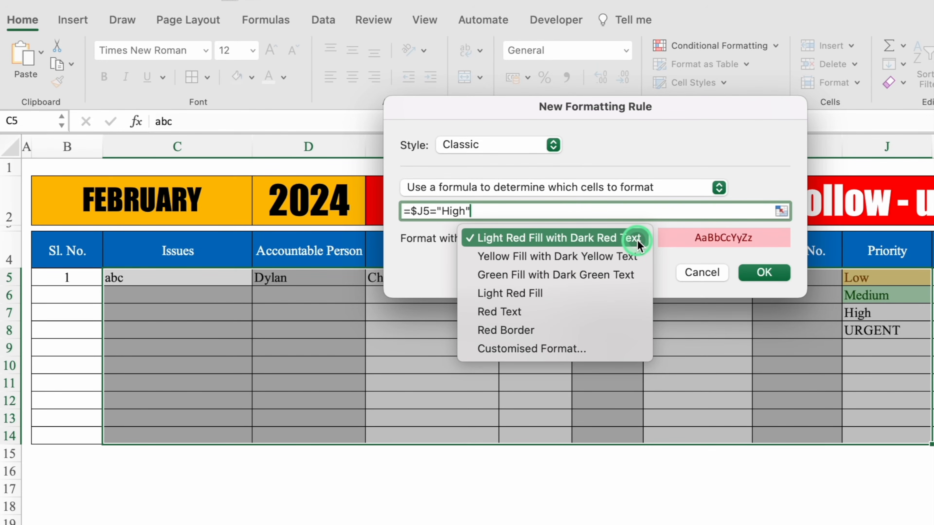
left_click(637, 240)
left_click(786, 274)
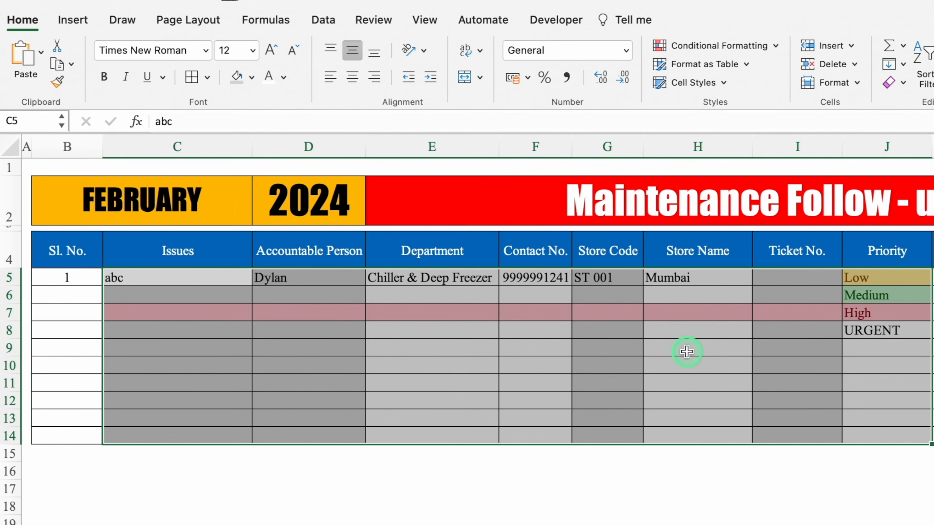
Duplicate the =$J5="High" rule among the conditional formatting rules of the selected range
left_click(732, 46)
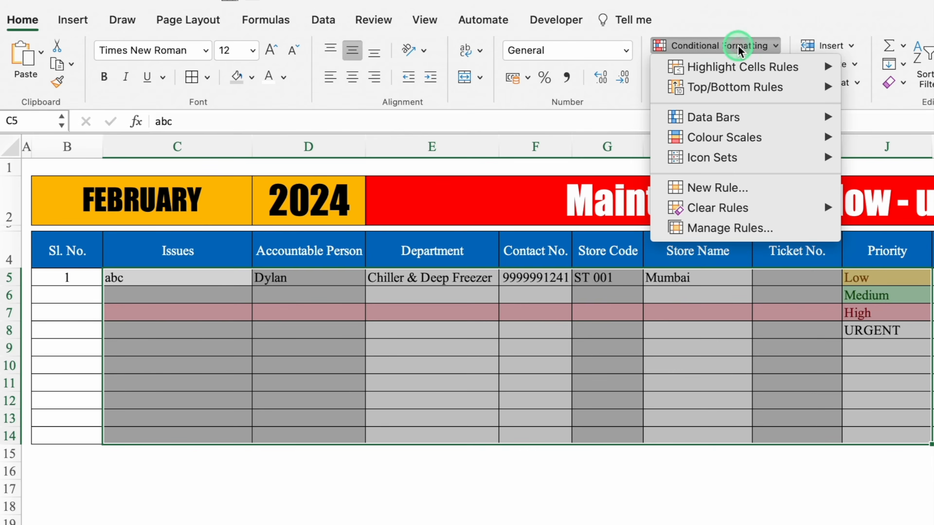
left_click(703, 227)
left_click(405, 153)
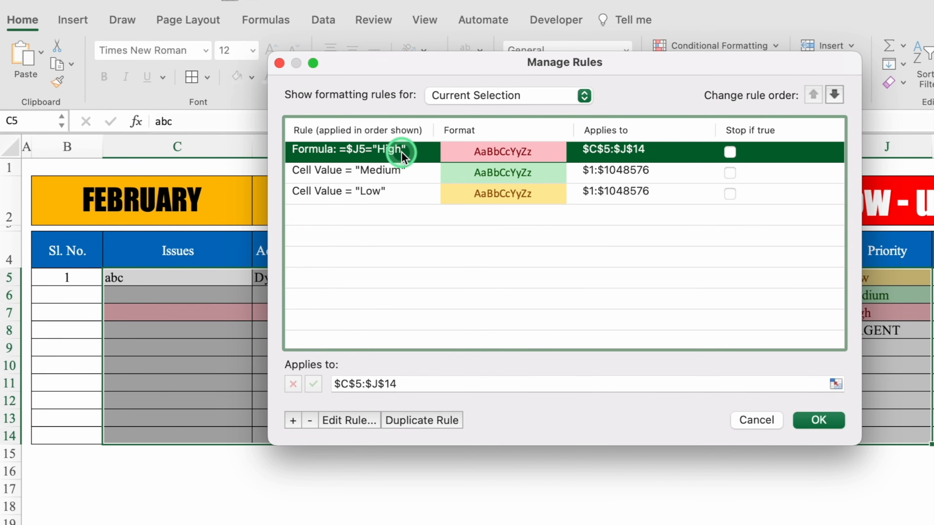
left_click(426, 419)
Edit one of the two High rules to use the formula =$J5="Urgent" and apply the rule changes
left_click(355, 420)
left_click(410, 221)
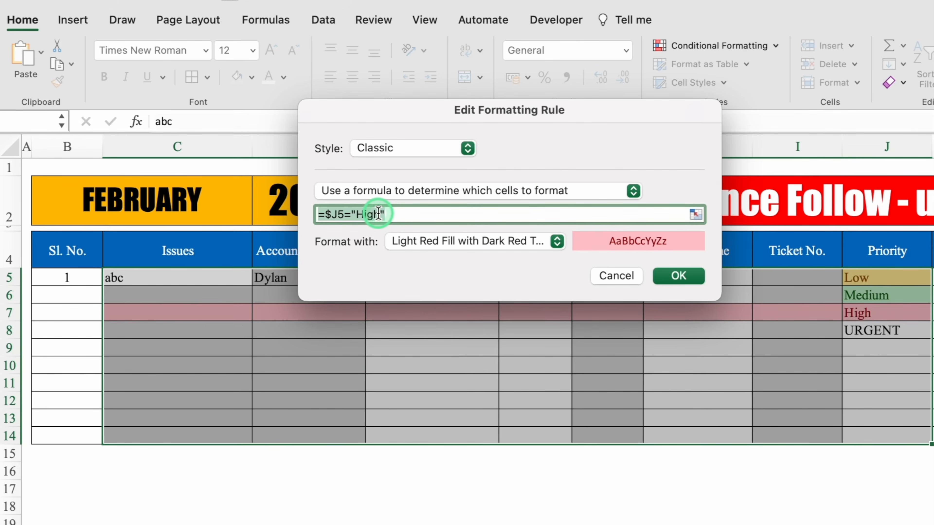
left_click(386, 214)
key("Left")
key("BackSpace")
key("BackSpace")
key("BackSpace")
type("Urgent")
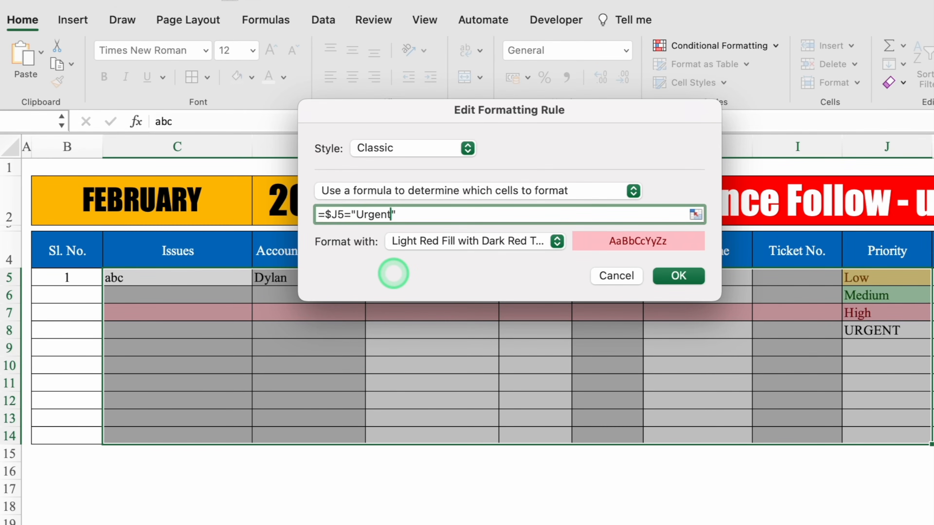
left_click(678, 276)
left_click(826, 429)
left_click(504, 474)
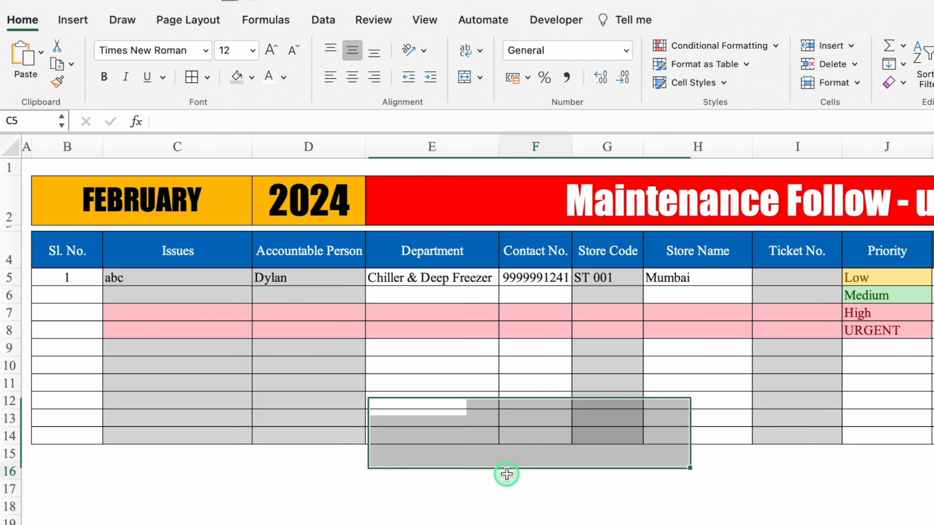
Test the row highlighting by setting the priority in J5 to URGENT, and undo the change
left_click(886, 277)
left_click(930, 278)
left_click(900, 274)
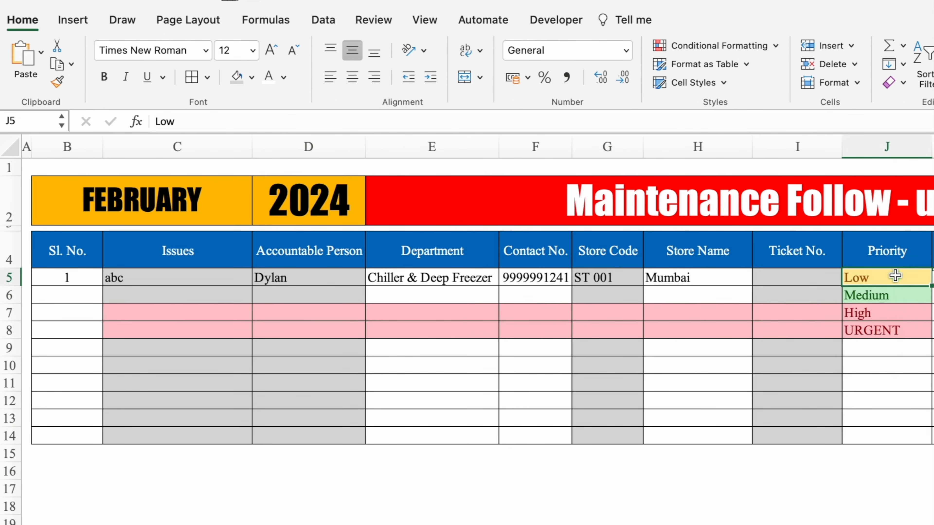
left_click(930, 278)
left_click(887, 342)
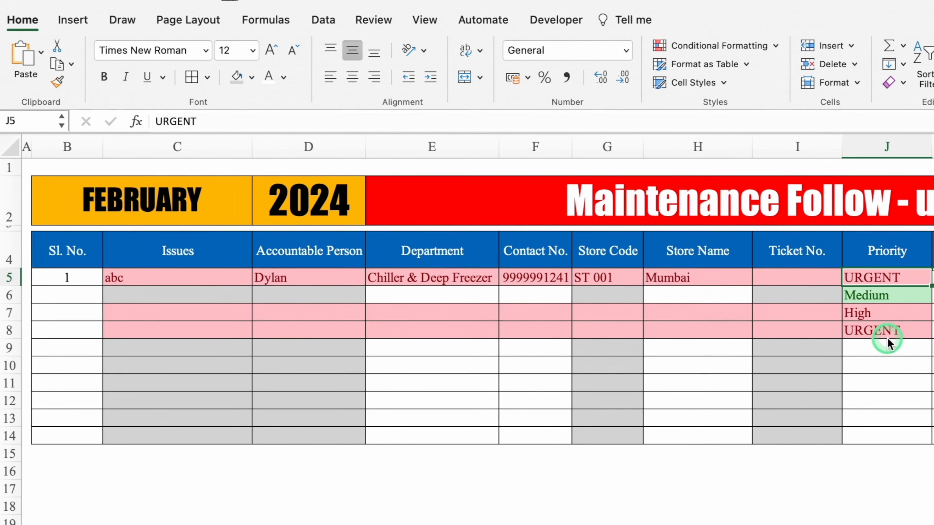
key("super+z")
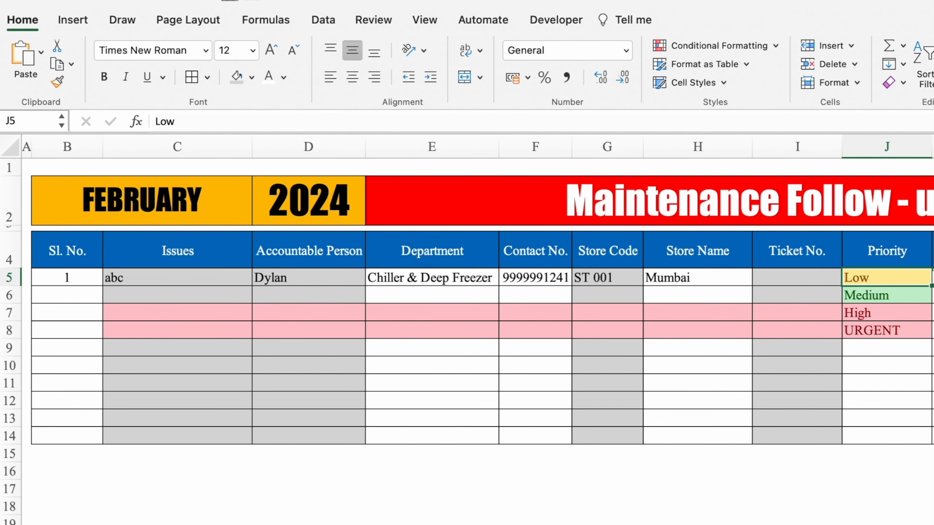
Enter =TODAY()-K5 in the Pending From (Days) cell M5 and centre the cell horizontally
scroll(650, 286, "right", 10)
left_click(649, 279)
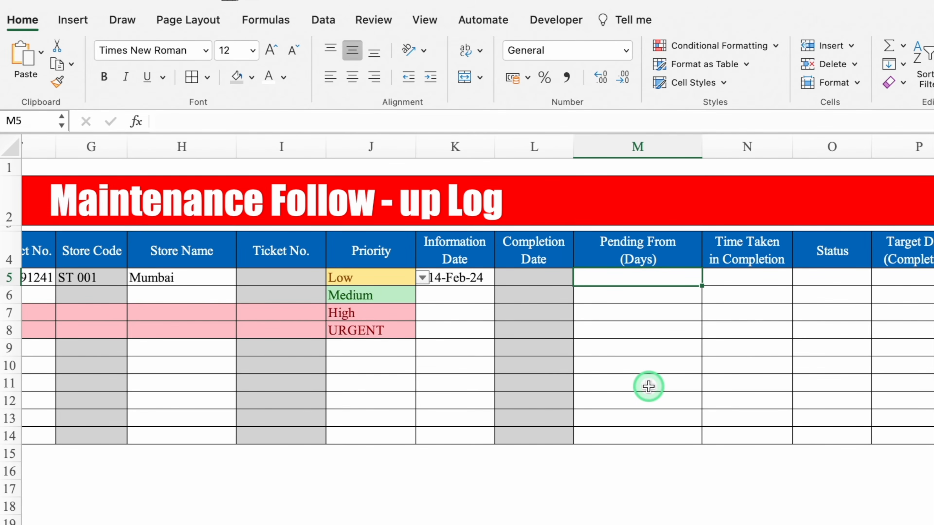
type("=Today()")
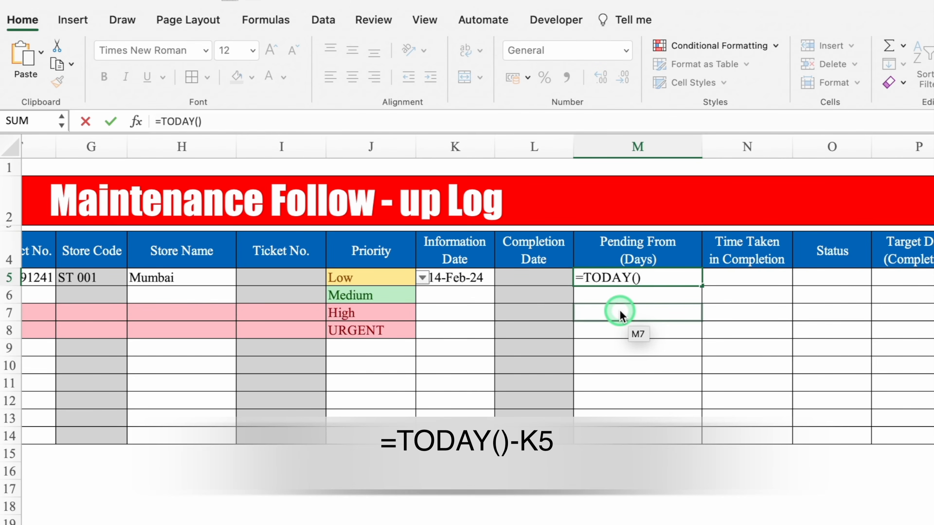
type("-")
left_click(455, 278)
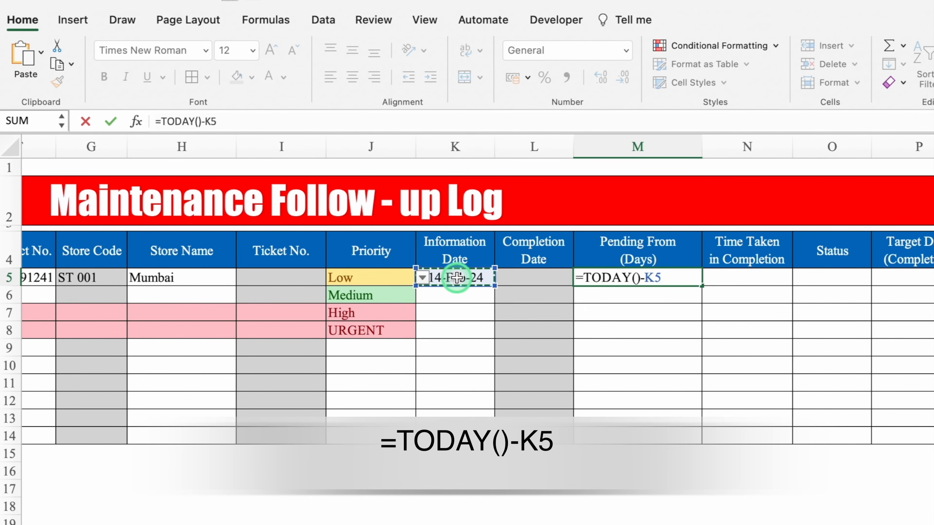
key("Return")
left_click(657, 278)
left_click(352, 77)
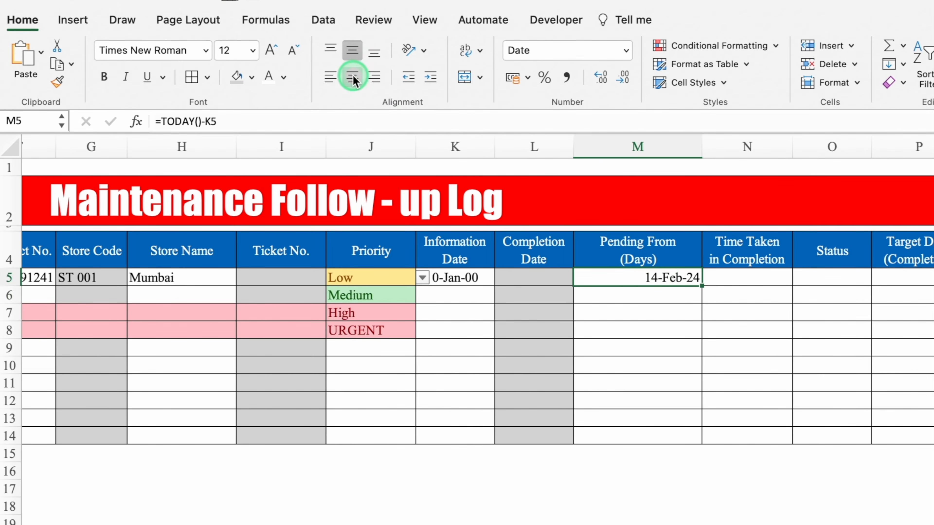
Change the number format of the Pending From (Days) cell M5 to General
left_click(649, 276)
right_click(584, 249)
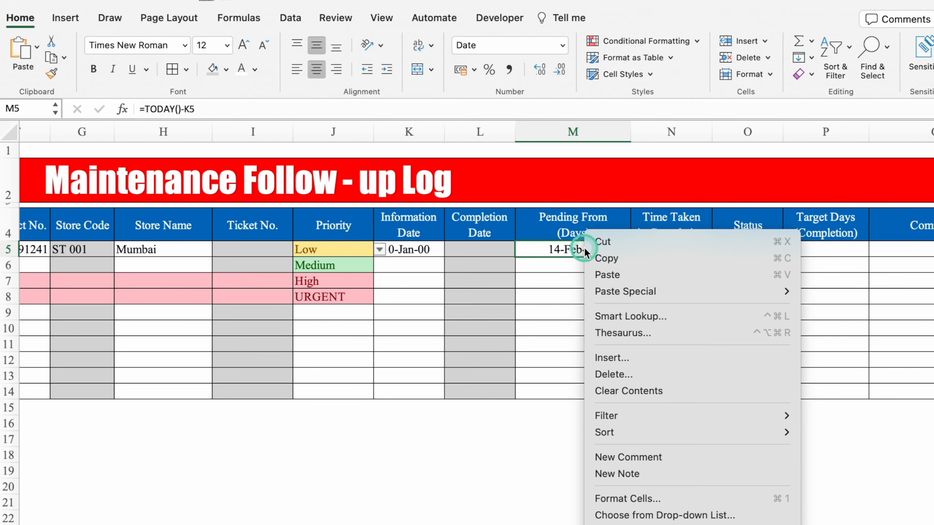
left_click(650, 501)
left_click_drag(708, 175, 669, 34)
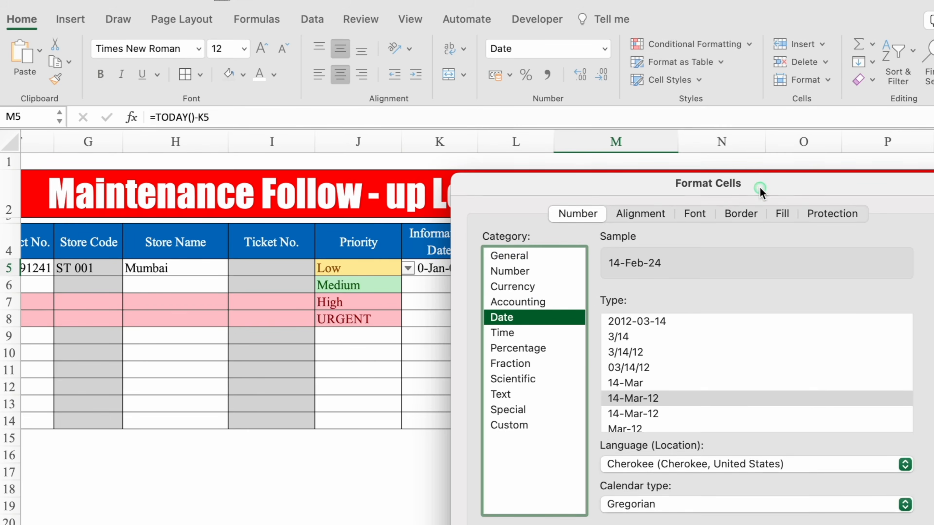
left_click(457, 108)
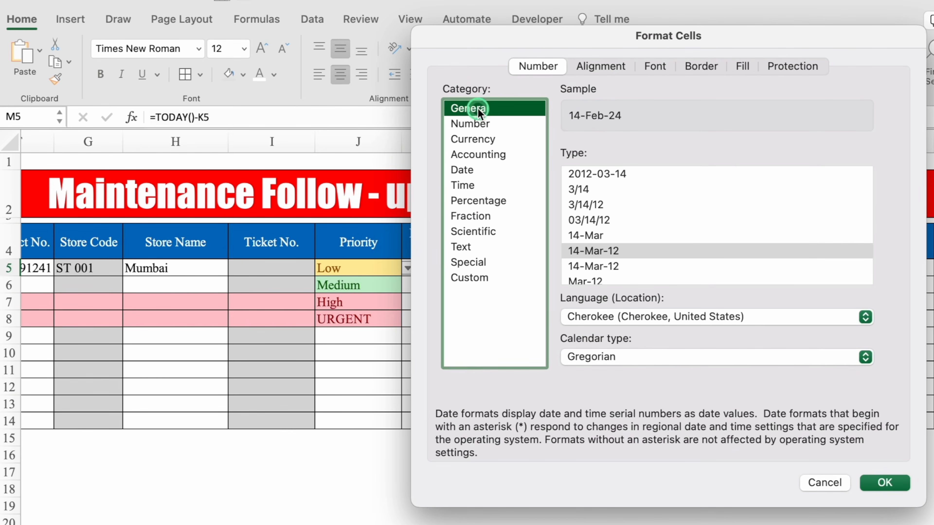
left_click(884, 482)
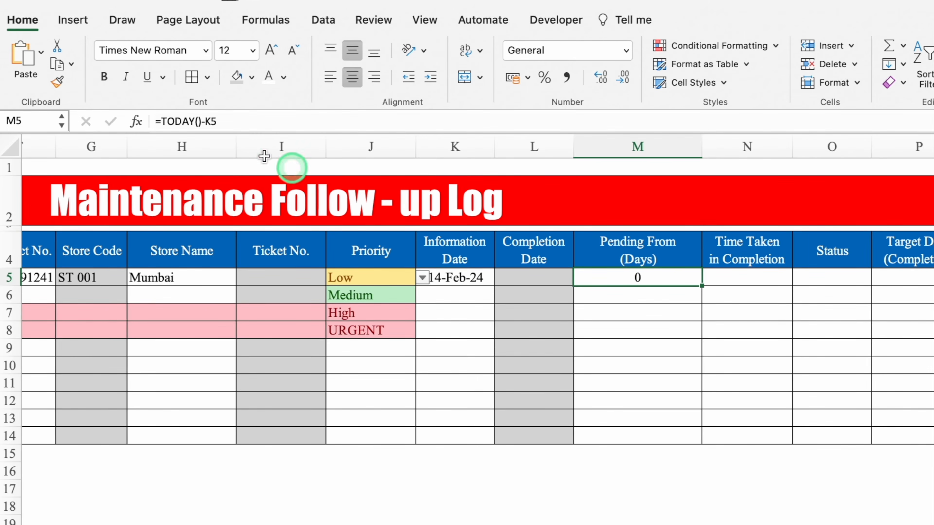
Extend the M5 formula to =IF(K5="","",TODAY()-K5) so it stays blank without an information date
left_click(161, 121)
type("IF")
double_click(198, 154)
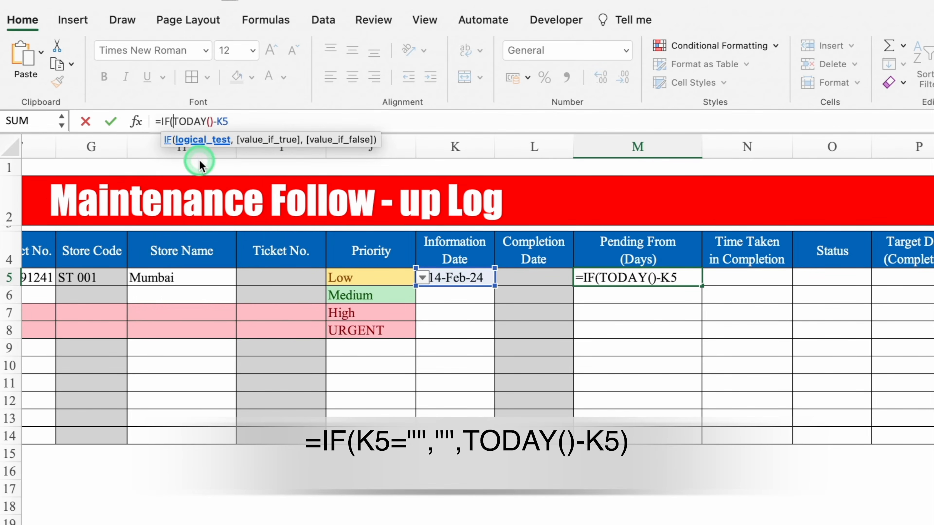
left_click(462, 278)
type("=")
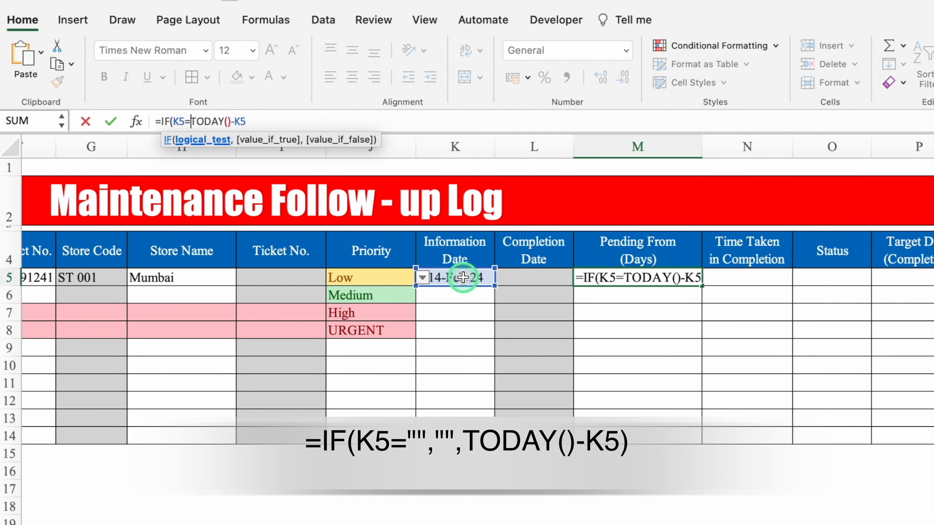
type("\"\"")
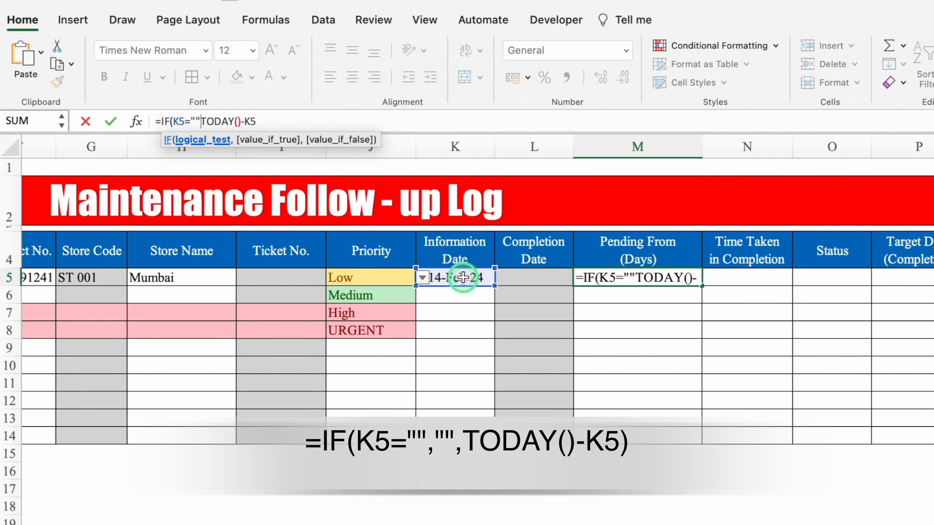
type(",")
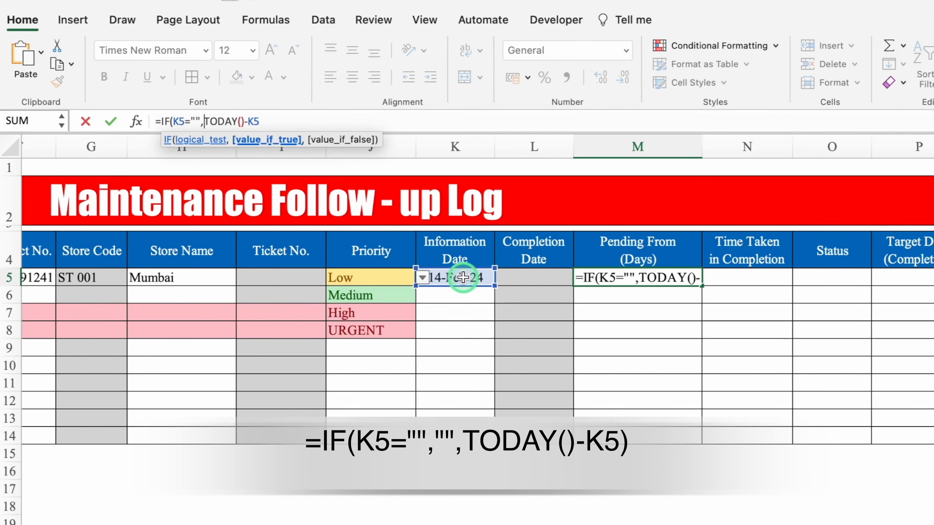
type("\"\"")
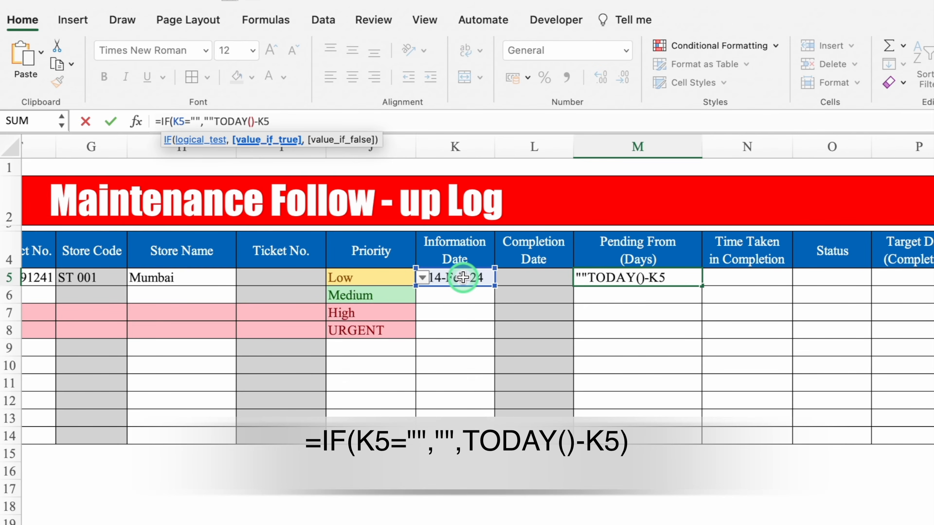
type(",")
left_click(339, 122)
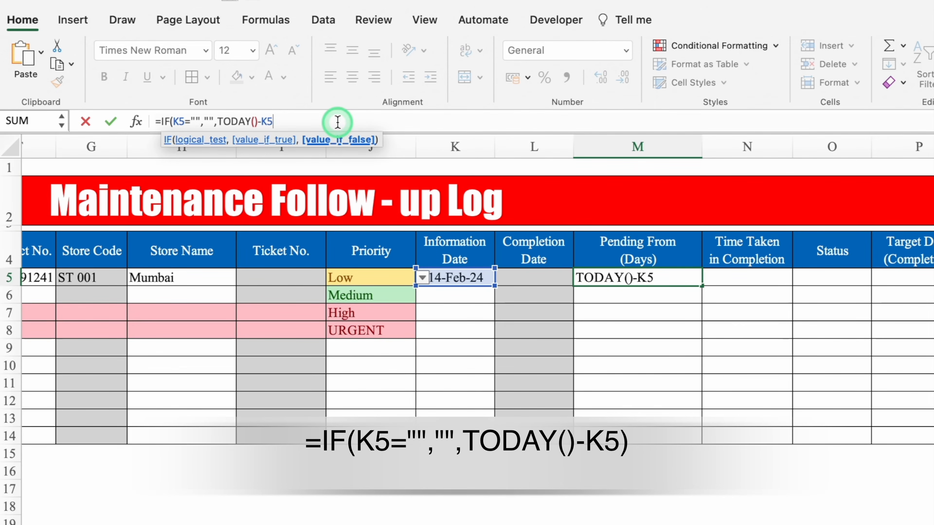
type(")")
left_click(653, 278)
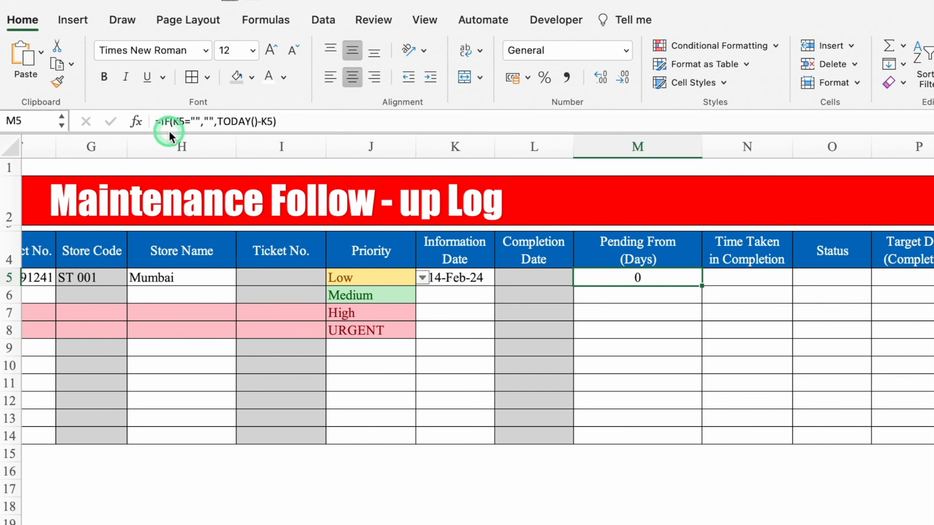
Wrap the M5 formula in a completion date check so it reads =IF(L5<>"","",IF(K5="","",TODAY()-K5))
left_click(158, 121)
type("IF")
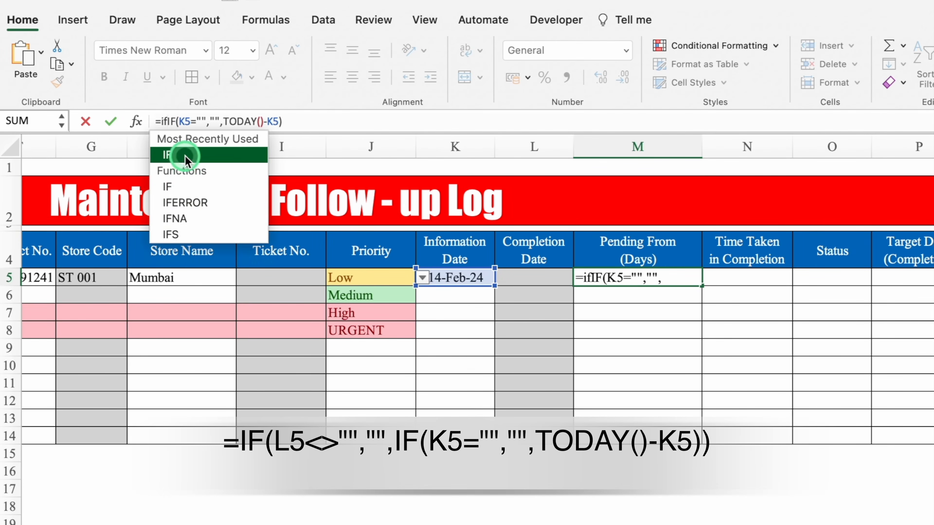
double_click(185, 154)
left_click(535, 279)
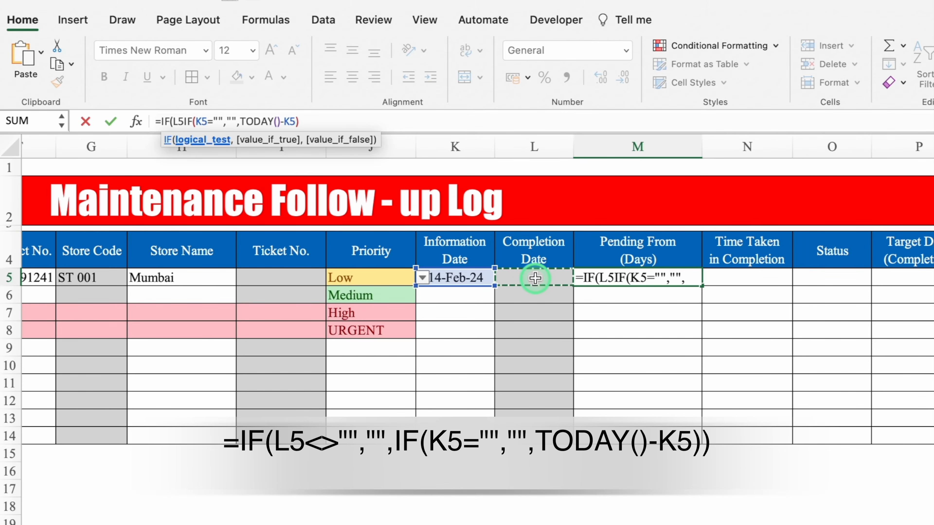
type("<")
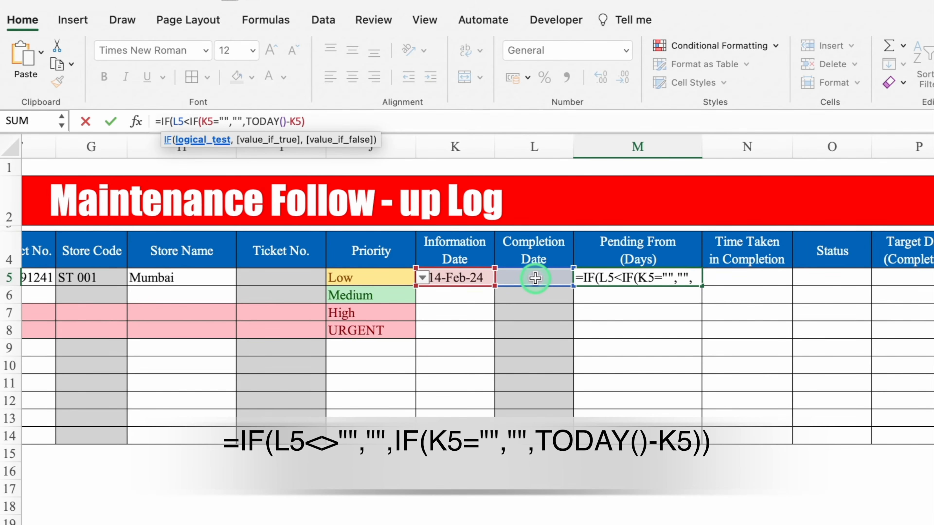
type(">")
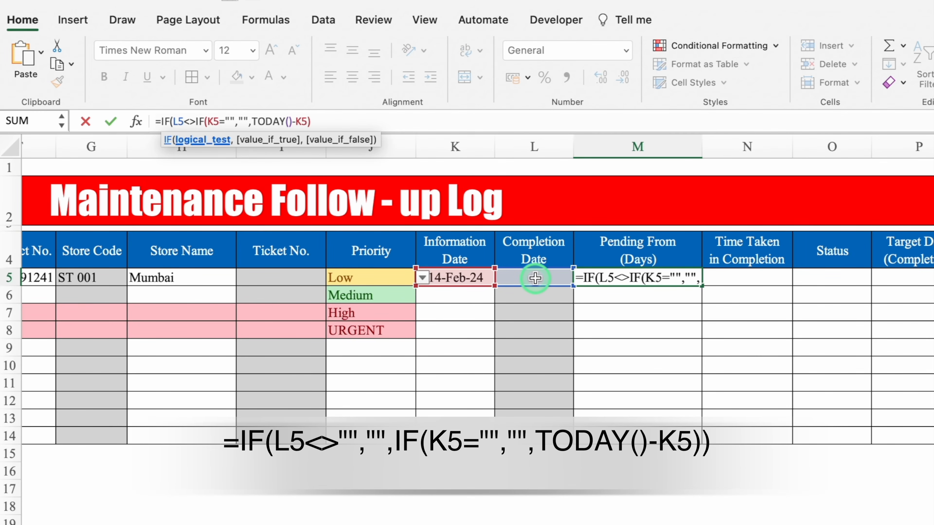
type("\"\"")
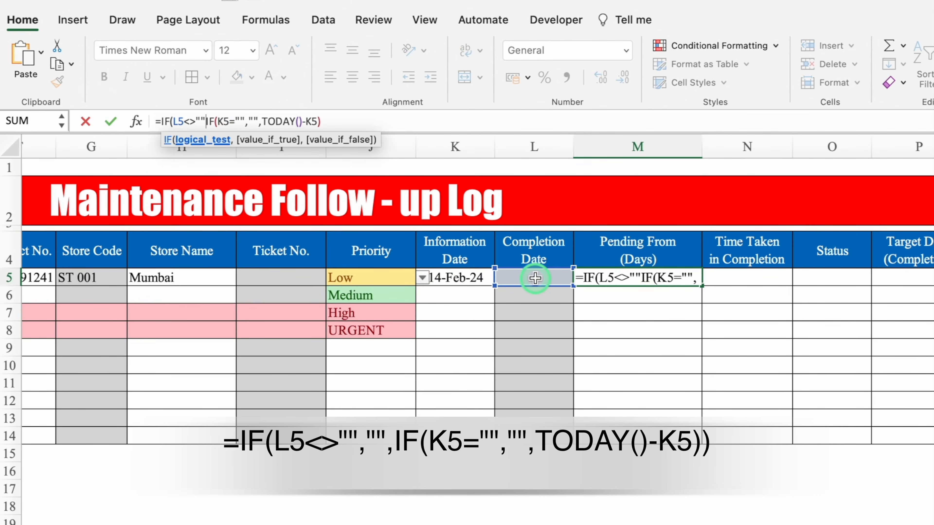
type(",\"\",")
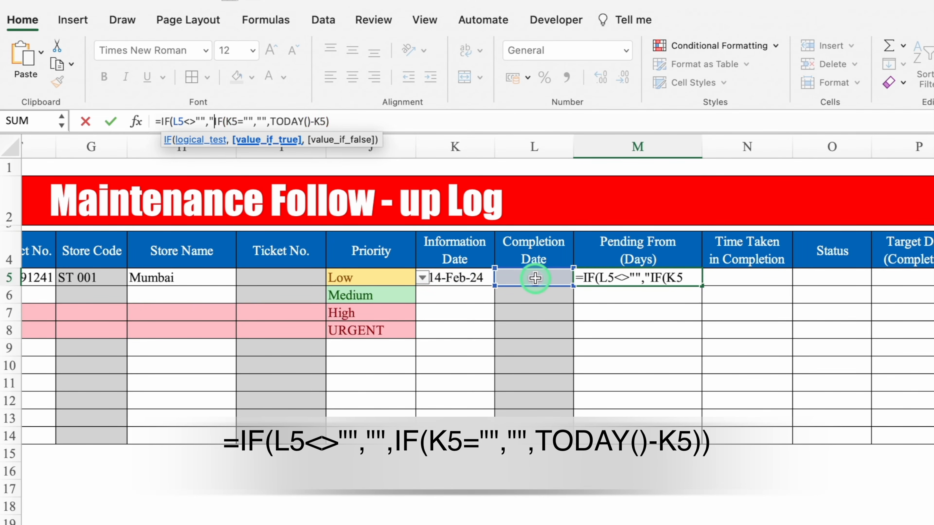
left_click(413, 119)
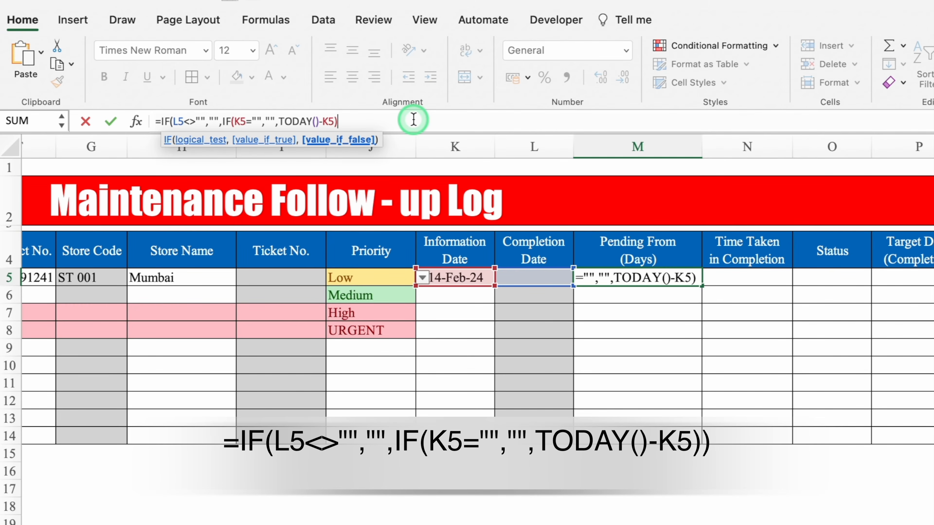
type(")")
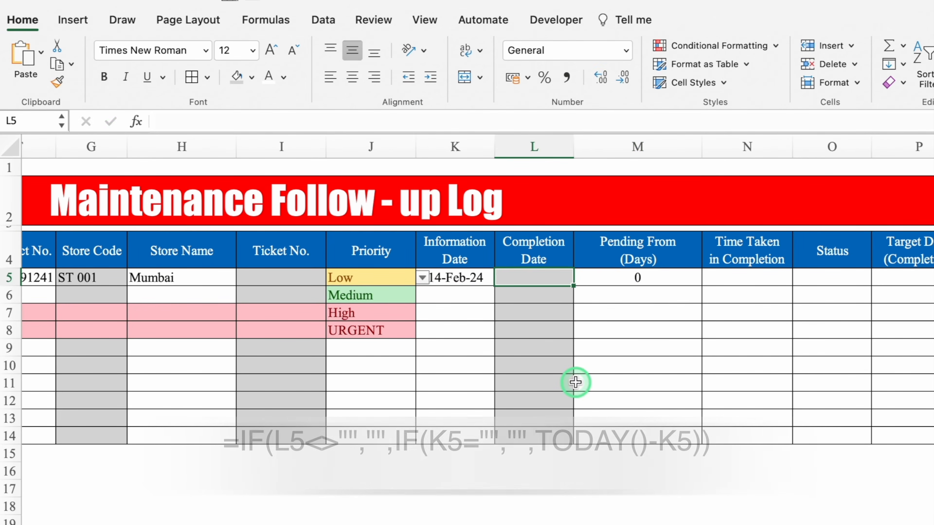
Enter 16/02/24 as the Completion Date in L5 and centre the cell horizontally
type("16/")
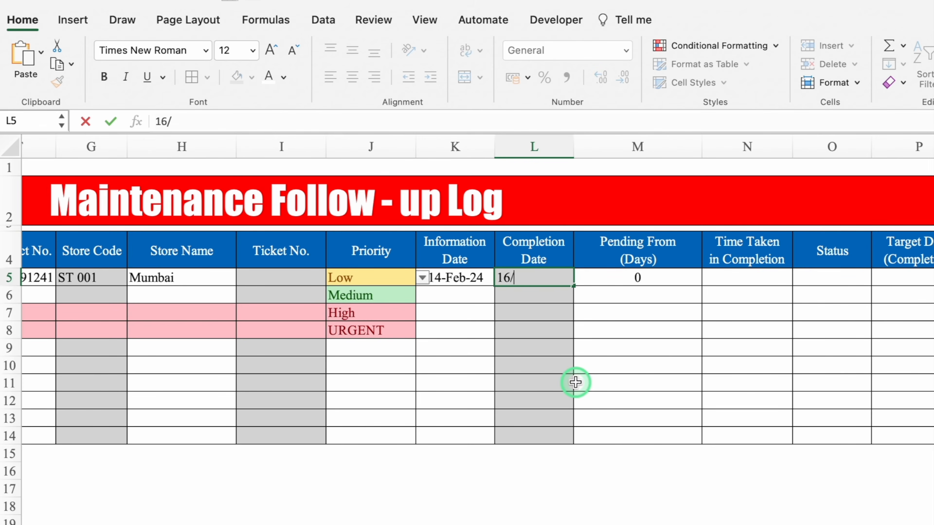
type("02/24")
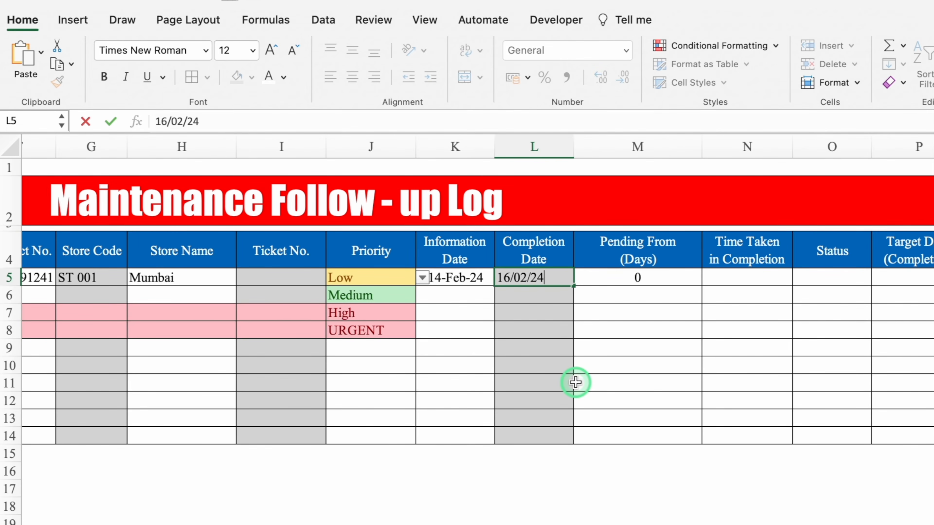
key("Return")
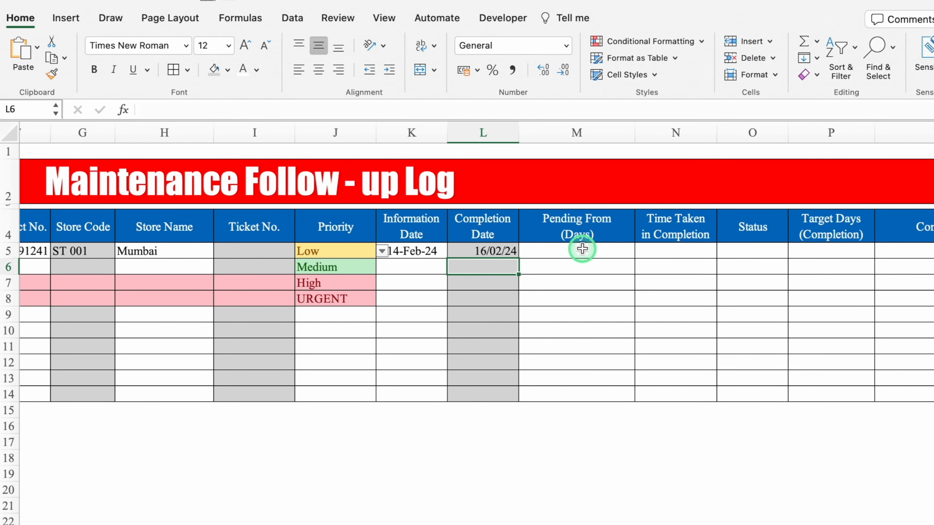
left_click(488, 251)
left_click(318, 69)
Format the Completion Date cells L5:L14 with the date type 14 March 2012
left_click_drag(488, 251, 485, 394)
right_click(485, 293)
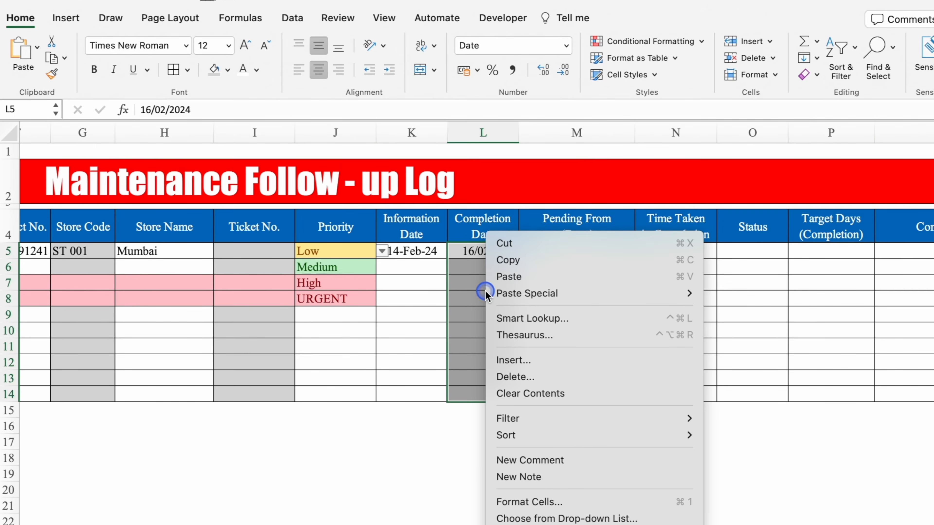
left_click(566, 502)
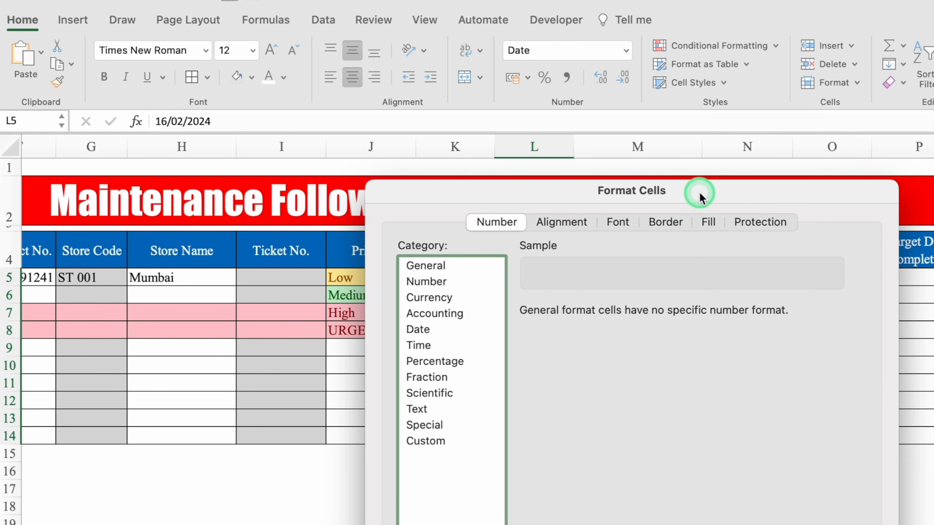
left_click_drag(698, 193, 688, 44)
left_click(414, 180)
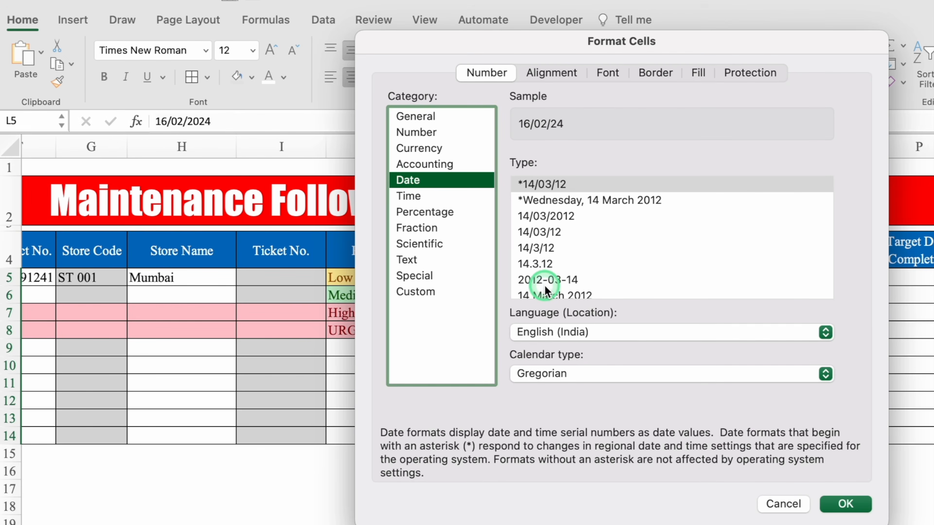
left_click(545, 293)
key("Down")
key("Up")
left_click(846, 504)
Shorten the date format of L5:L14 to the custom code [$-en-GB]dd mmm yy;@
right_click(546, 281)
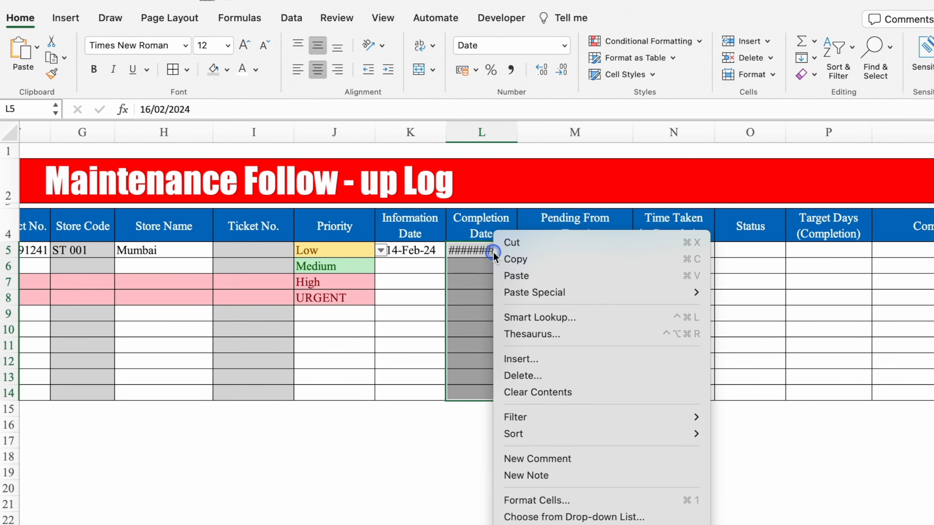
left_click(543, 500)
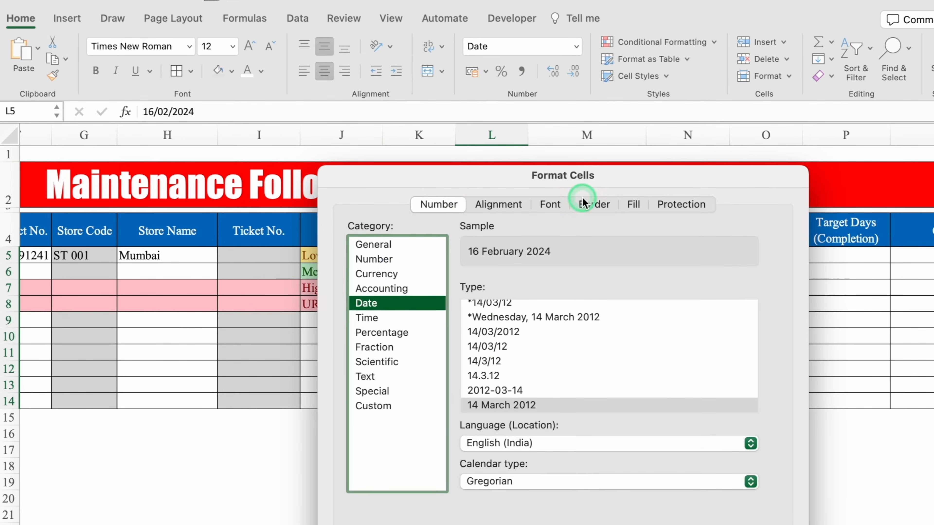
left_click_drag(580, 176, 571, 66)
left_click(370, 296)
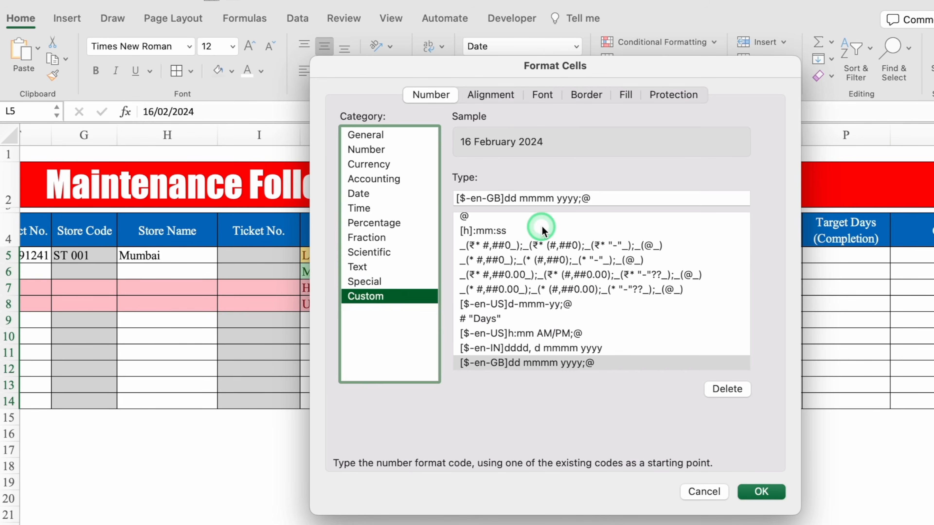
left_click(573, 198)
key("BackSpace")
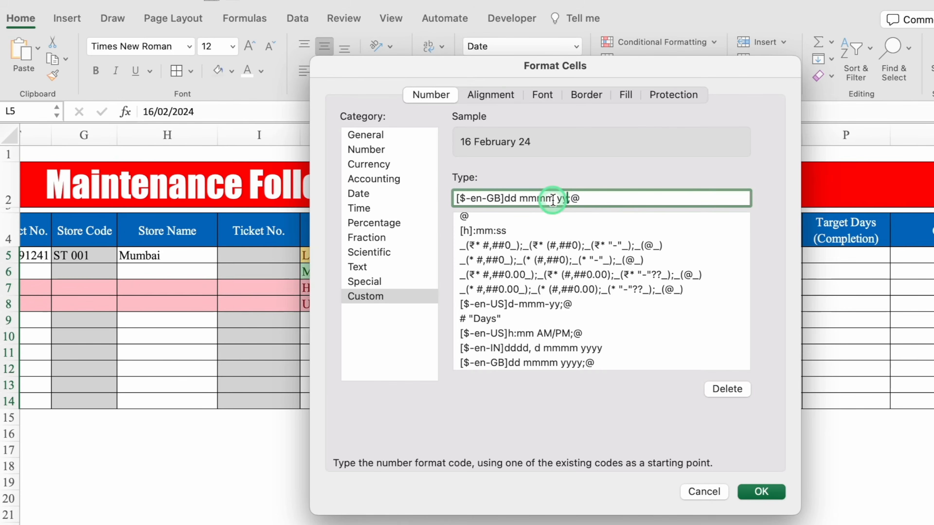
key("BackSpace")
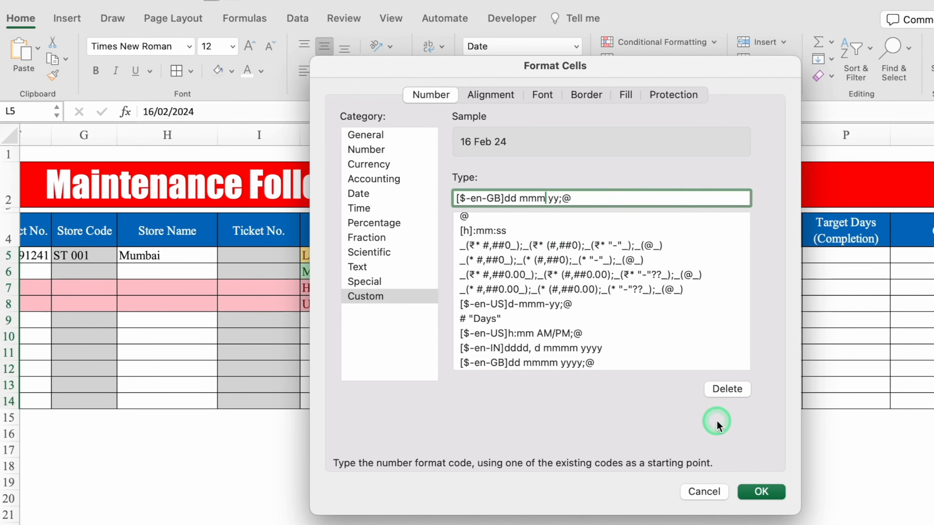
left_click(760, 492)
left_click(513, 519)
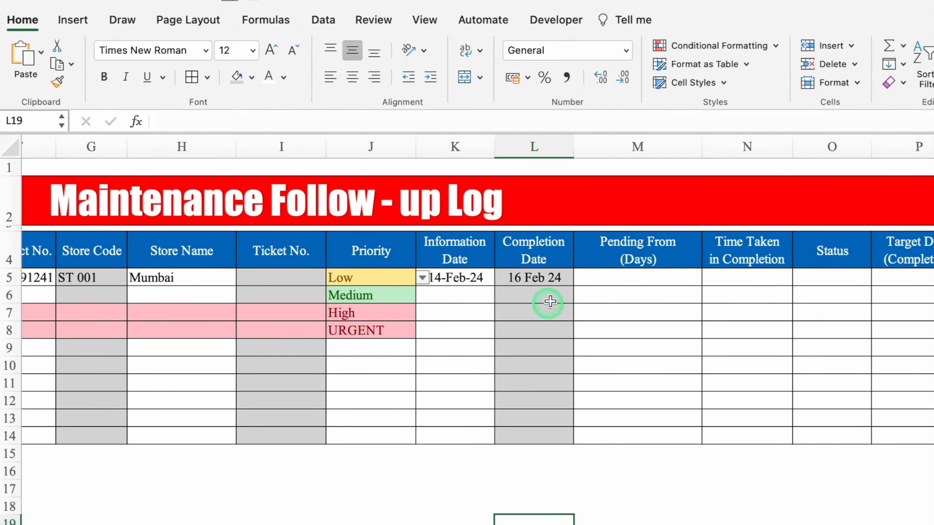
Fill the Pending From (Days) formula from M5 down to M14
left_click(621, 277)
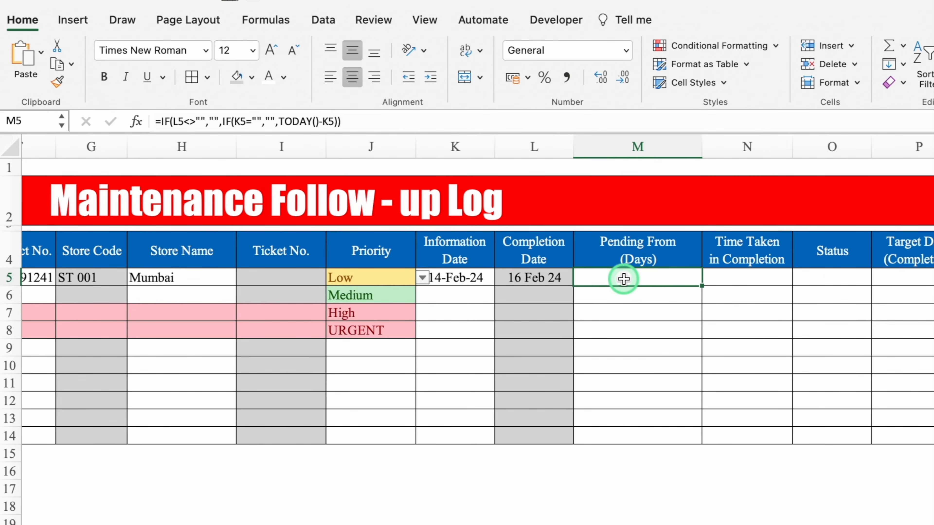
left_click(675, 299)
left_click(672, 278)
left_click_drag(701, 286, 700, 436)
Enter the formula =L5-K5 in the Time Taken in Completion cell N5
left_click(748, 277)
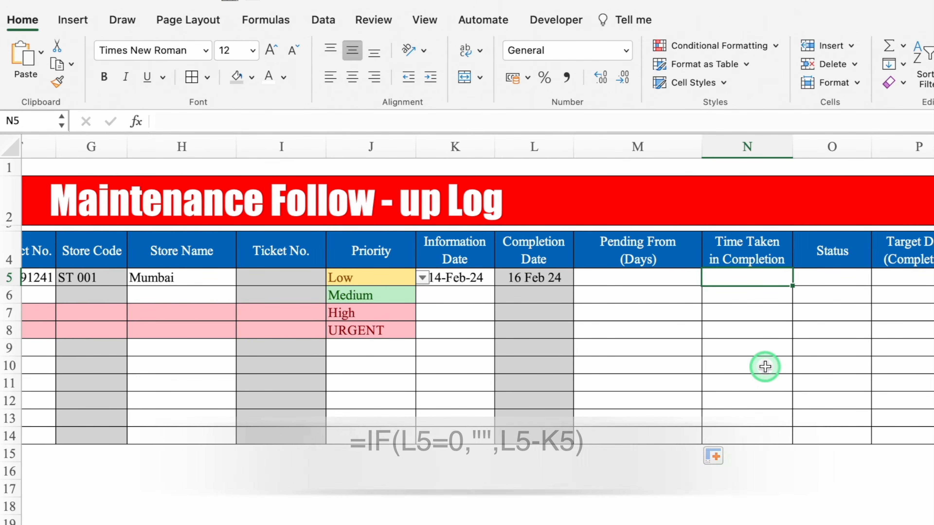
type("=")
left_click(553, 277)
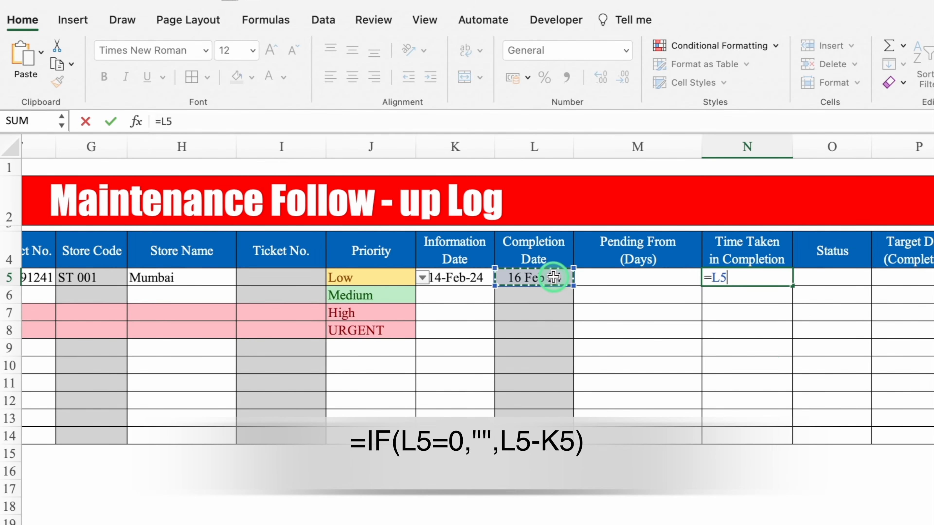
type("-")
left_click(463, 278)
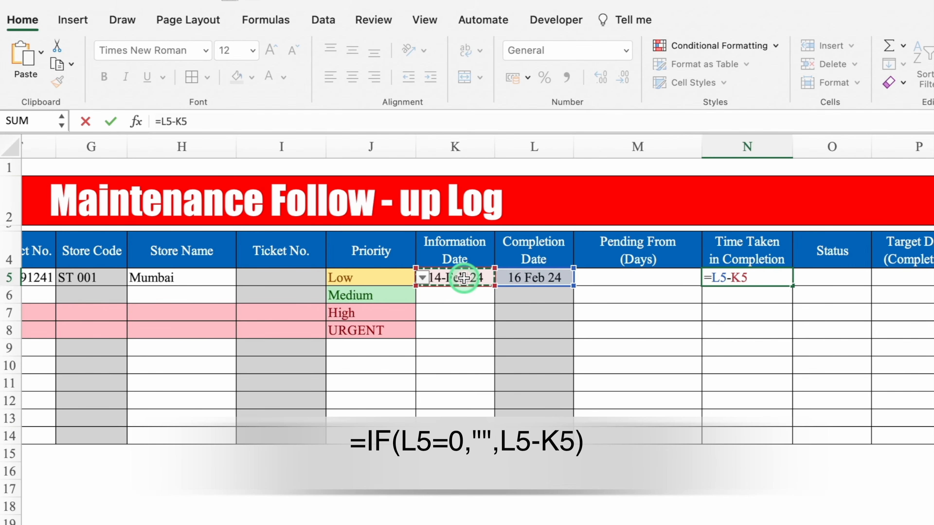
key("Return")
Format N5 to show zero decimal places and centre it horizontally
left_click(761, 284)
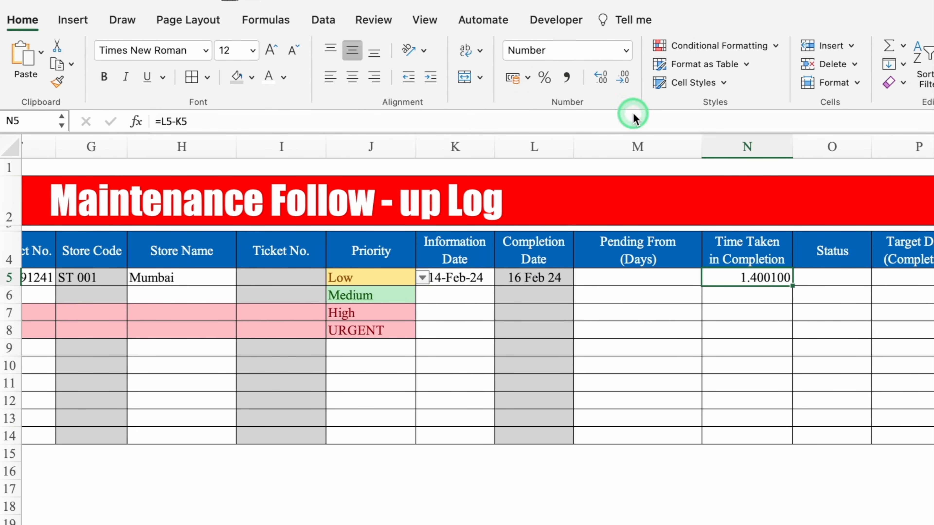
left_click(623, 78)
left_click(623, 78)
left_click(623, 78)
left_click(623, 78)
left_click(623, 78)
left_click(623, 78)
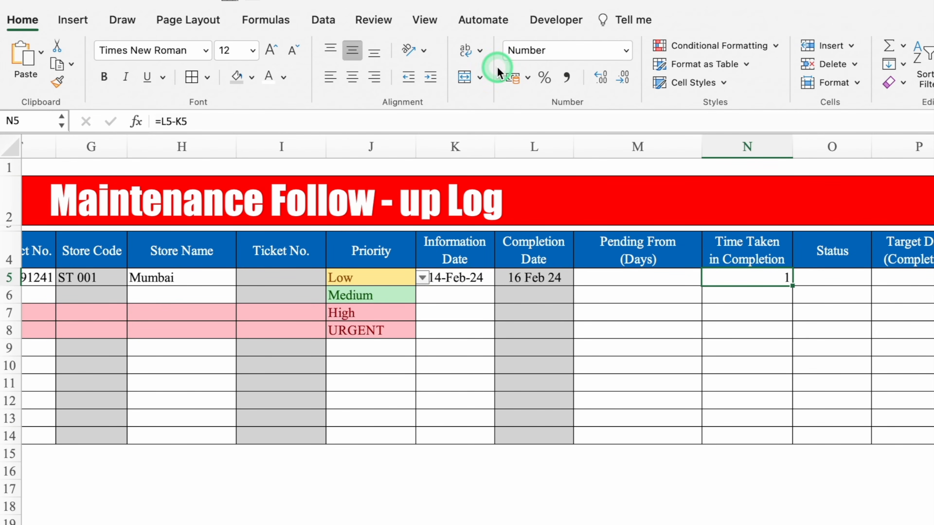
left_click(362, 78)
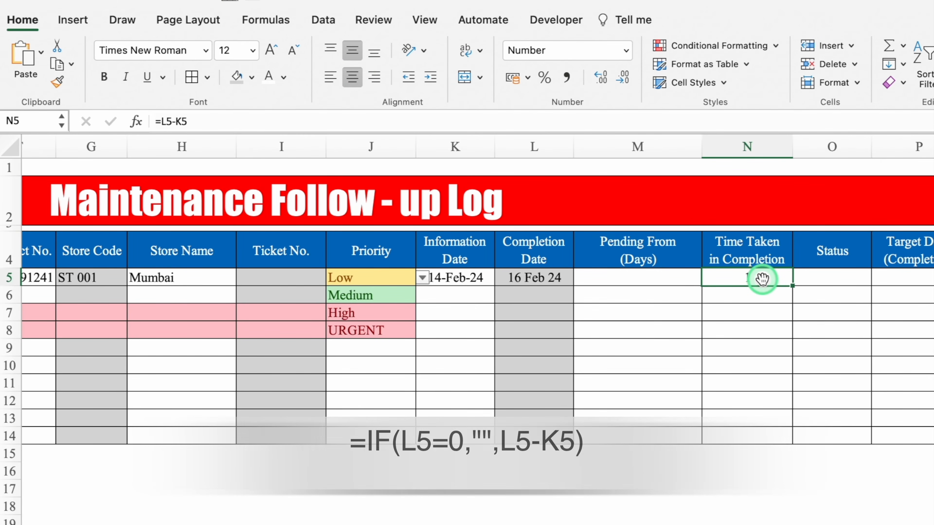
Change the N5 formula to =IF(L5=0,"",L5-K5) and fill it down to N14
left_click(163, 121)
type("if")
left_click(185, 158)
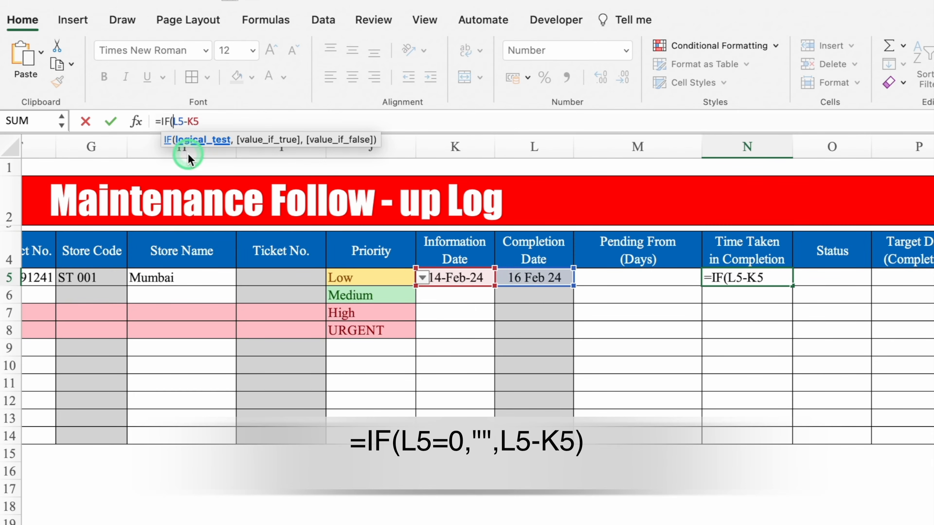
left_click(528, 277)
type("=")
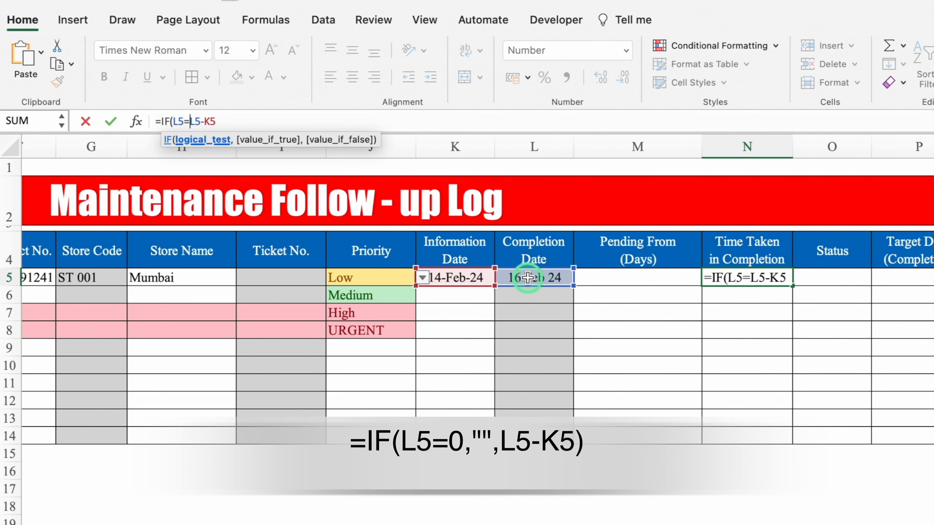
type("0,")
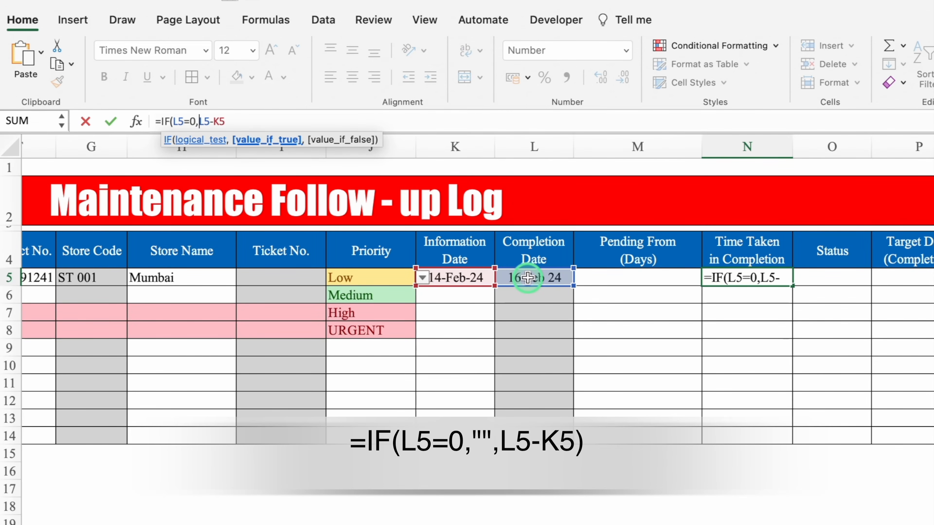
type("\"\"")
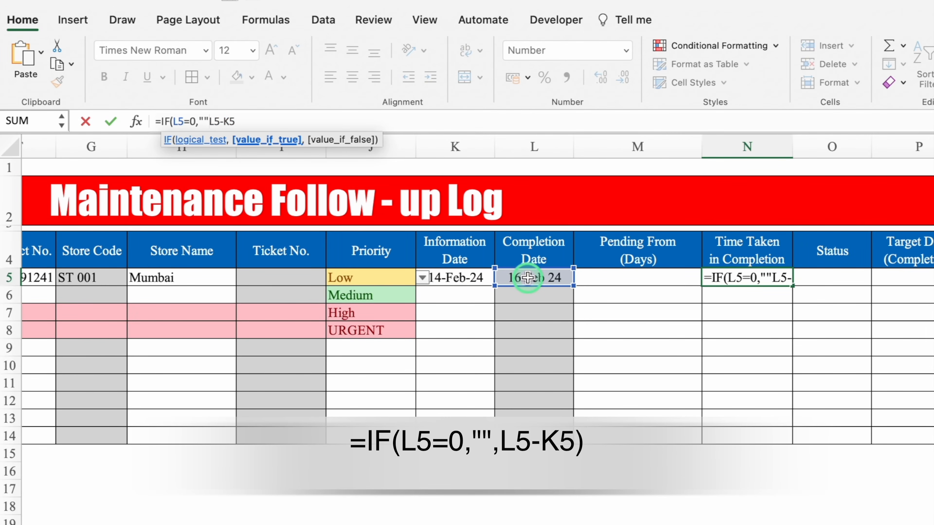
type(",")
left_click(256, 120)
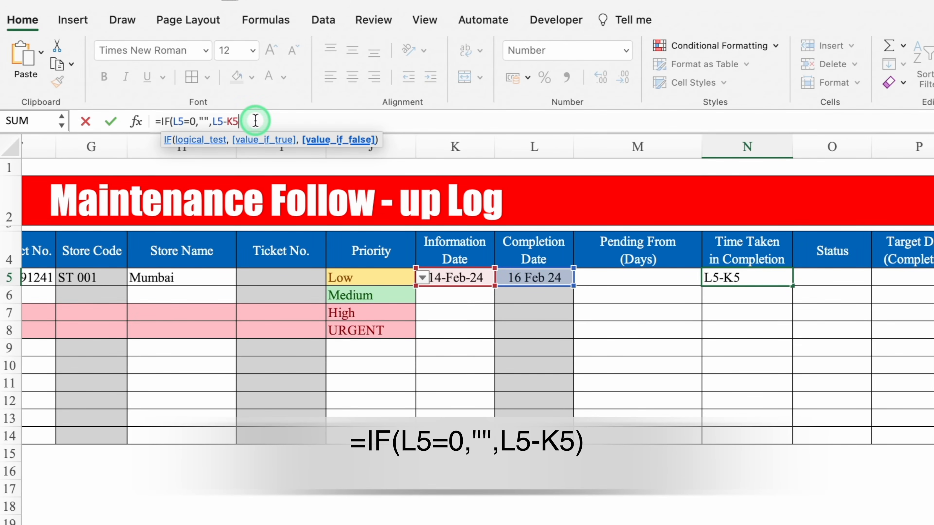
type(")")
key("Return")
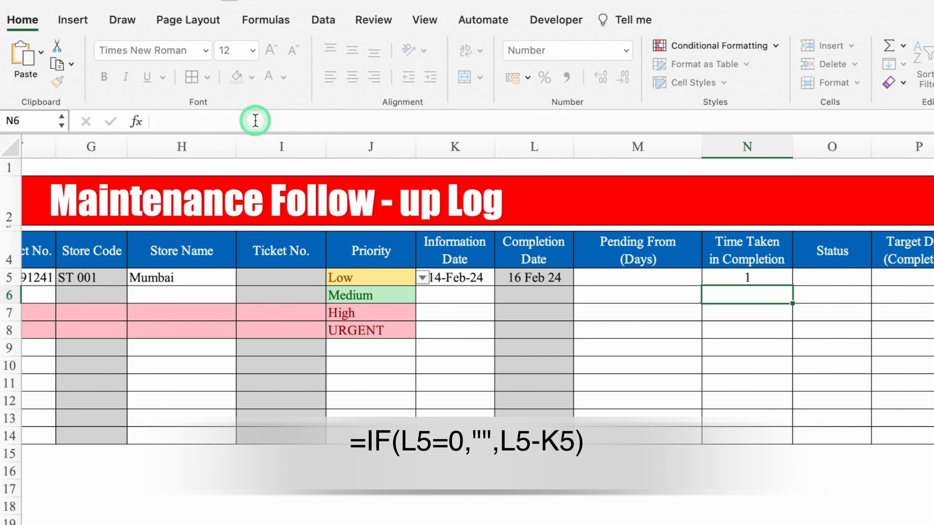
left_click_drag(792, 285, 787, 440)
Clear the Completion Date in L5 to test the day formulas, and undo the deletion
left_click(537, 281)
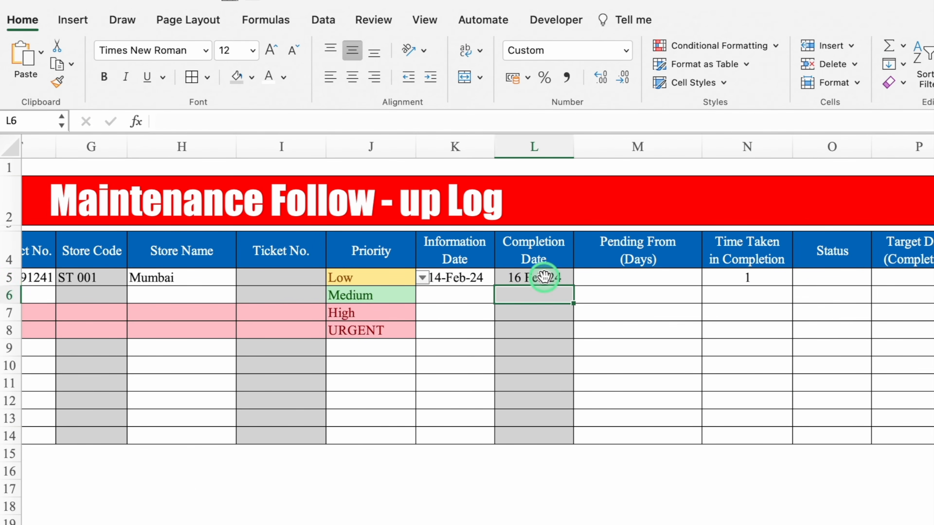
key("Delete")
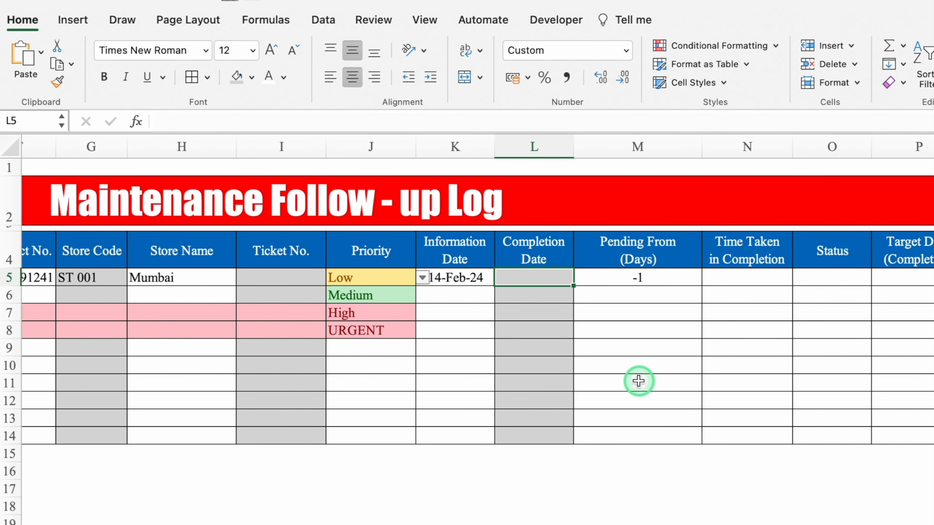
key("super+z")
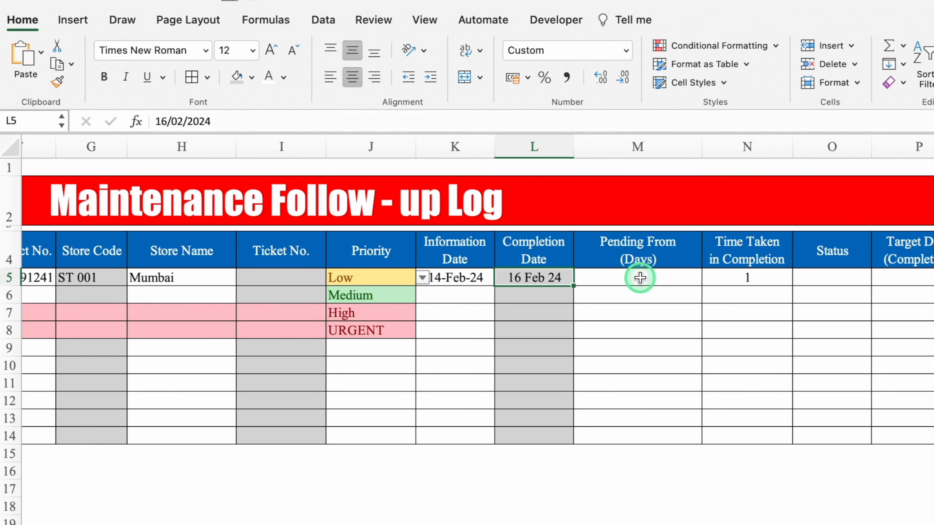
Enter the formula =IF(M5="","Done",IF(N5="","Pending")) in the Status cell O5
left_click(833, 276)
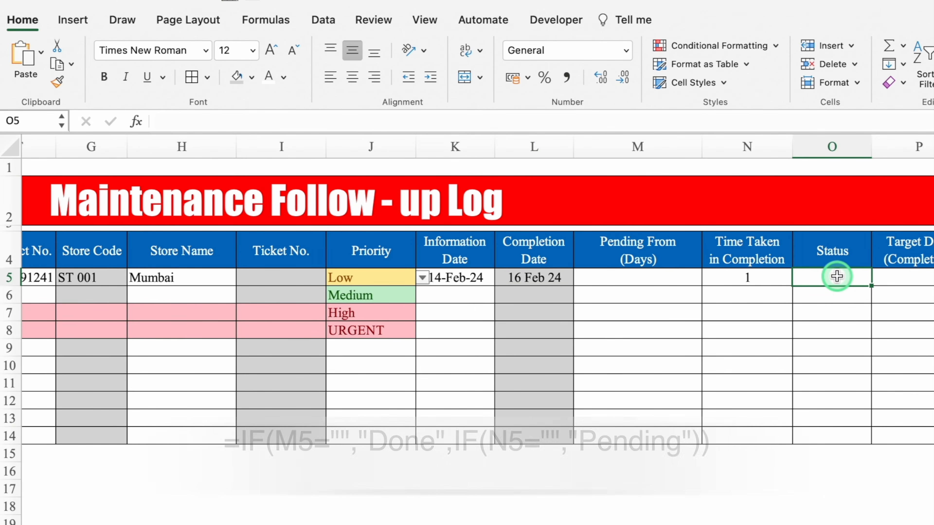
type("=if")
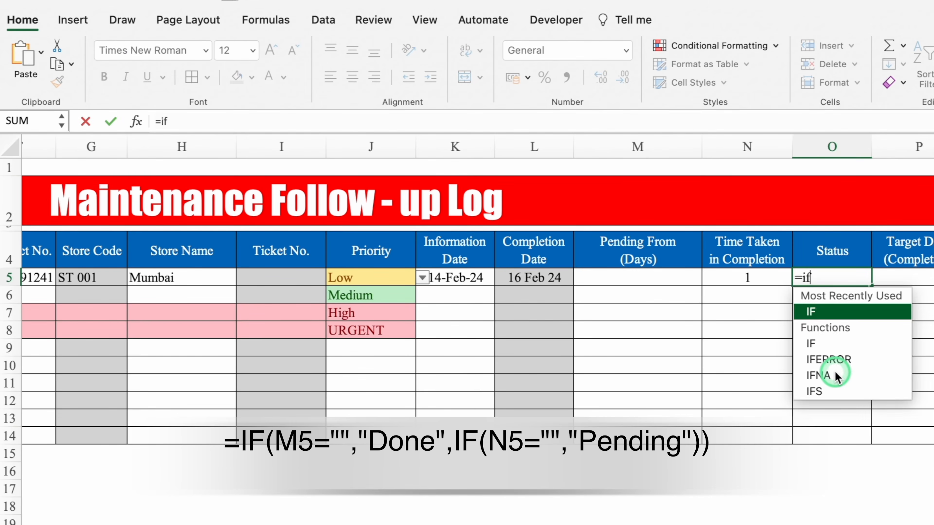
double_click(845, 310)
left_click(659, 279)
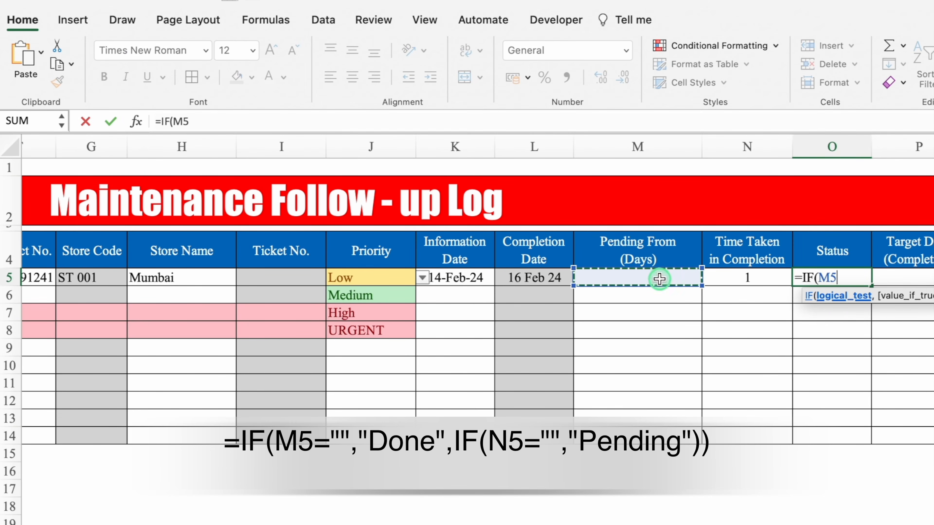
type("=")
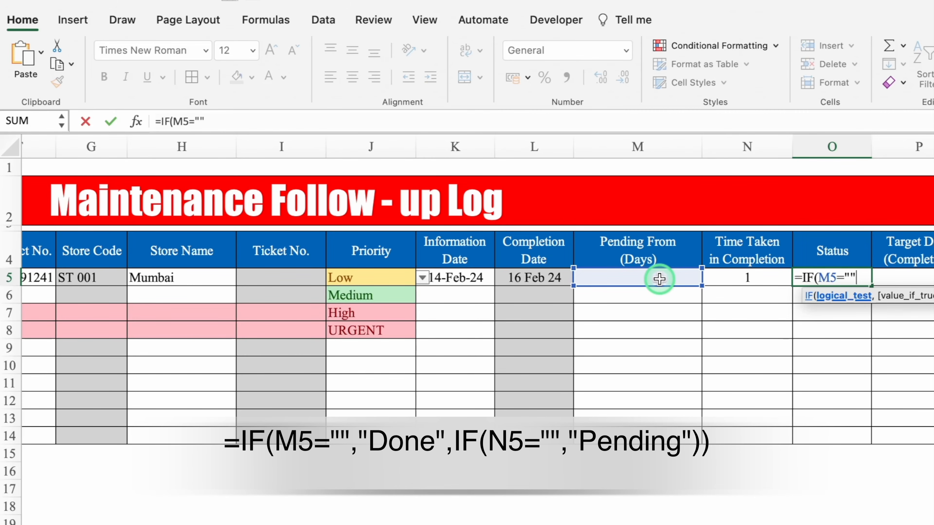
type("\"\",")
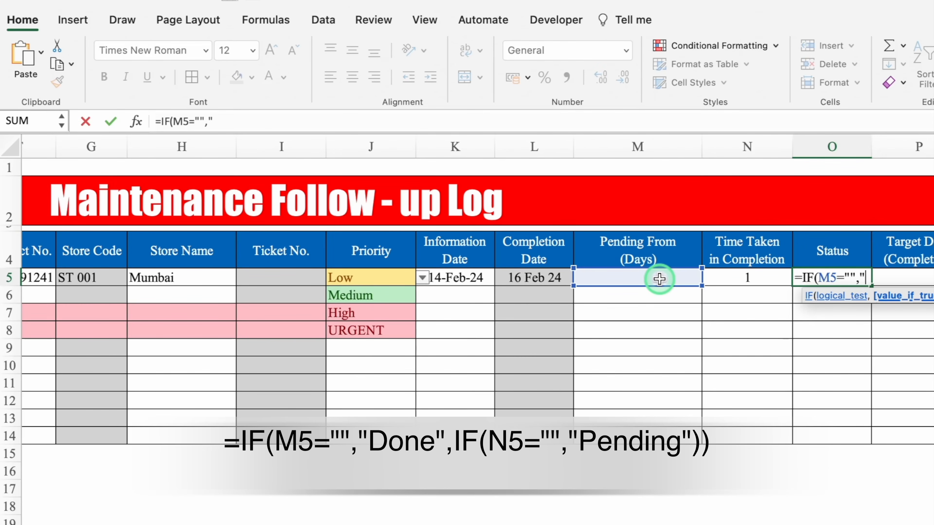
type("\"Done\",if")
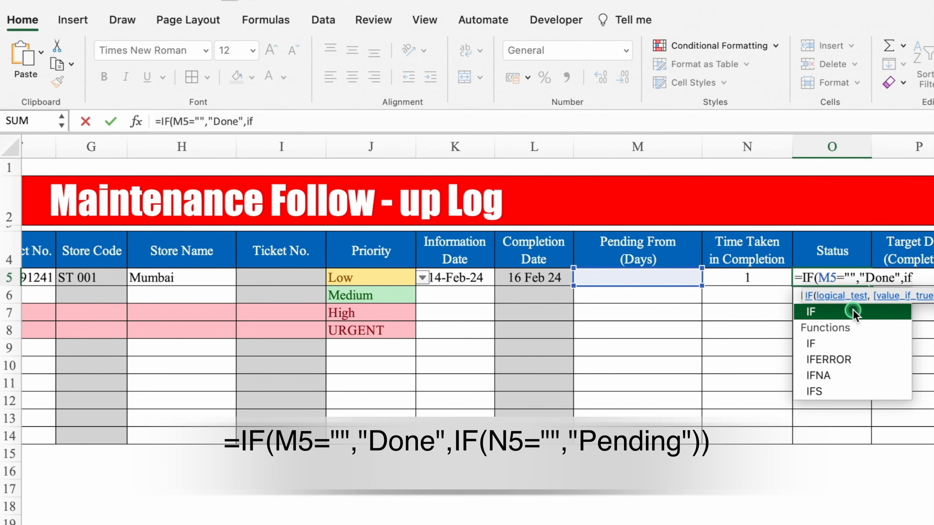
double_click(853, 313)
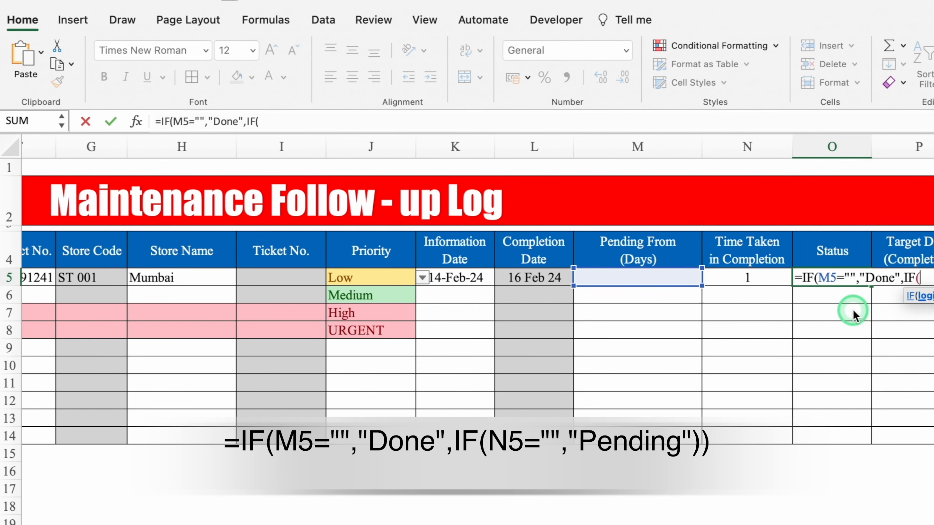
left_click(769, 277)
type("=")
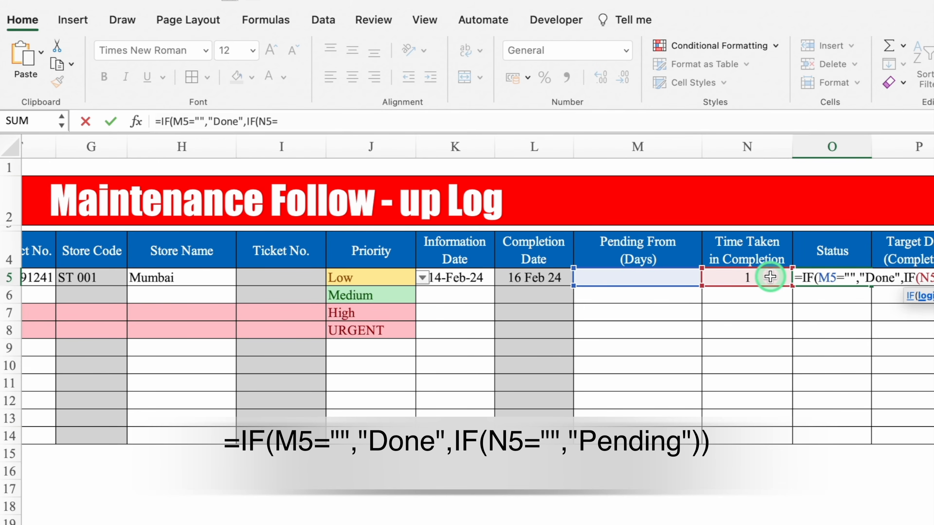
type("\"\",\"Pending")
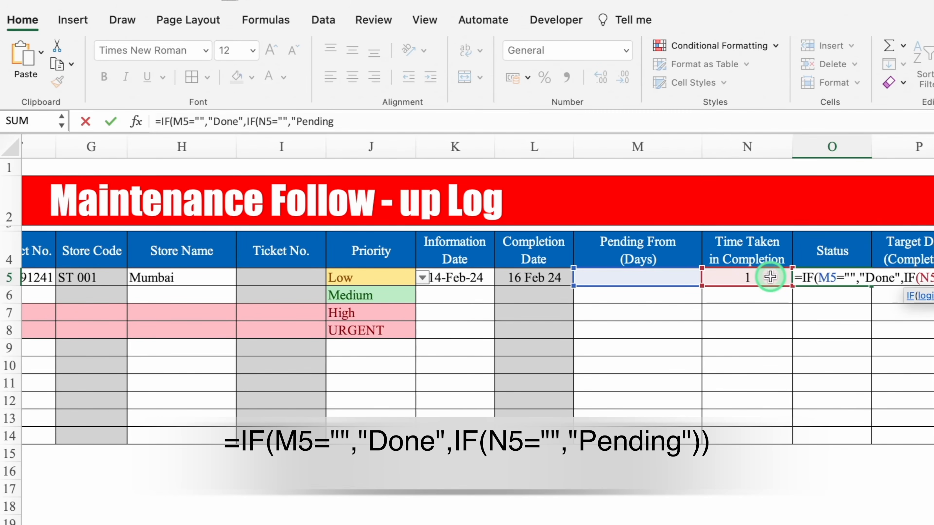
type("\"))")
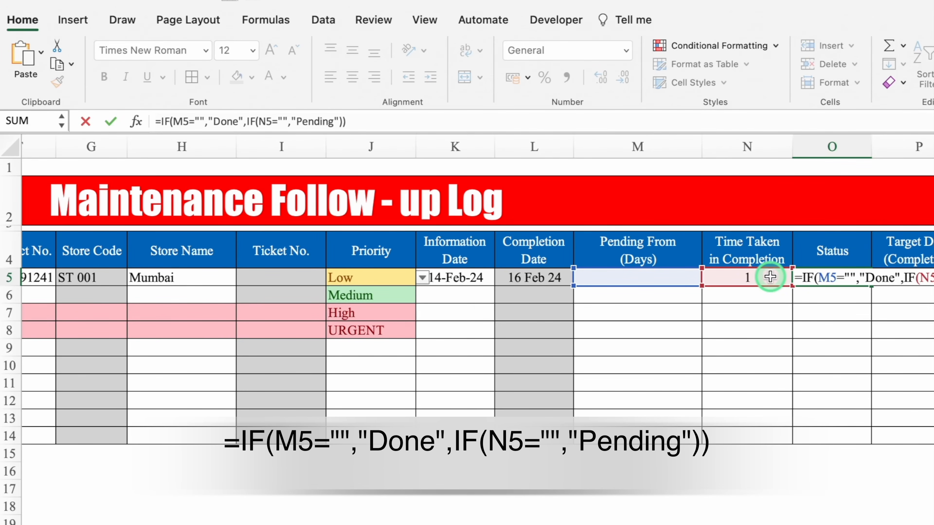
key("Return")
Change the O5 formula to =IF(K5="","",IF(M5="","Done",IF(N5="","Pending"))) and fill it down to O14
left_click(840, 277)
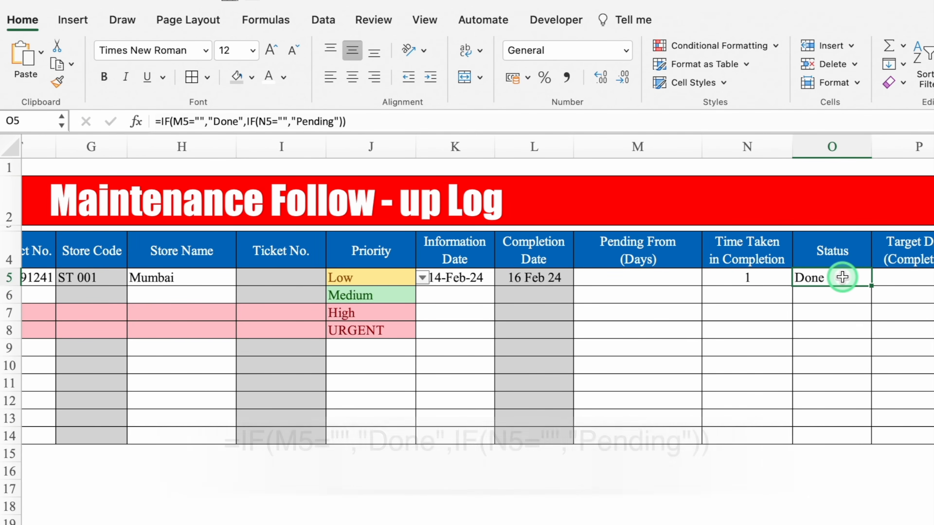
left_click(159, 122)
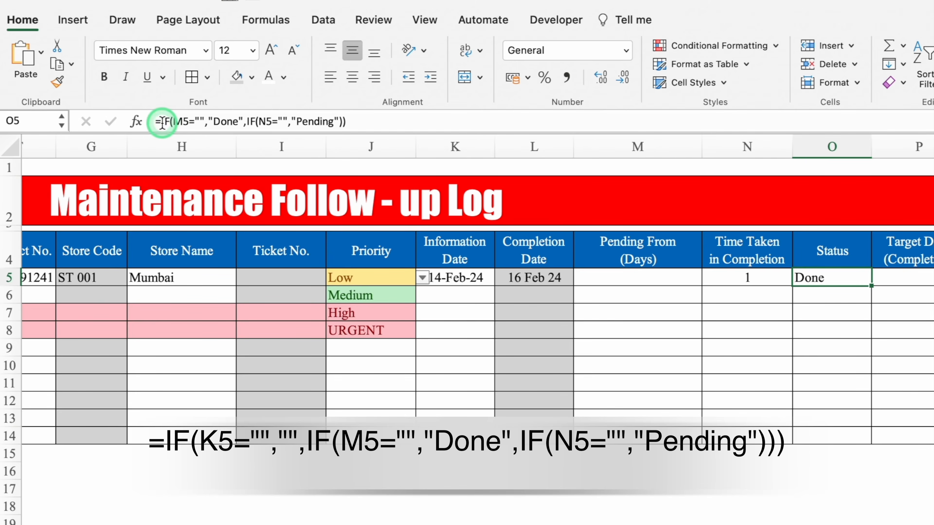
type("IF(")
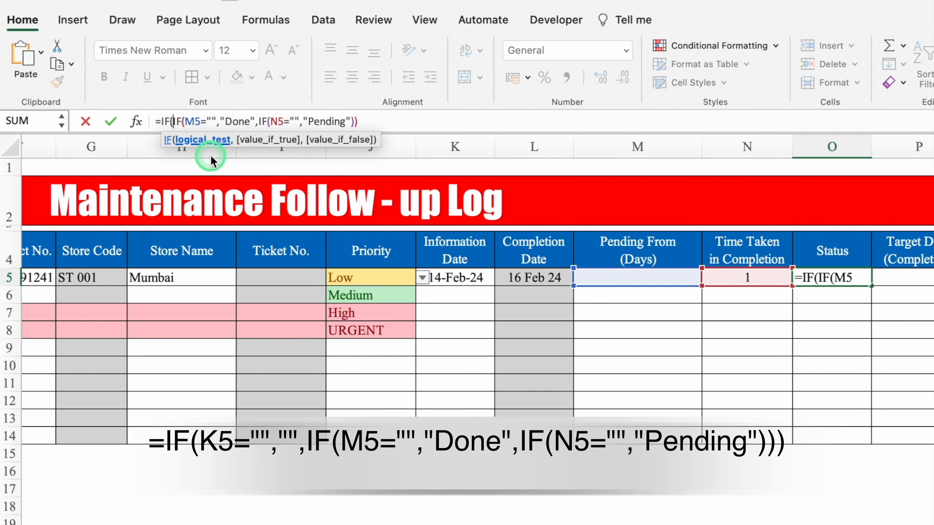
left_click(455, 276)
type("=")
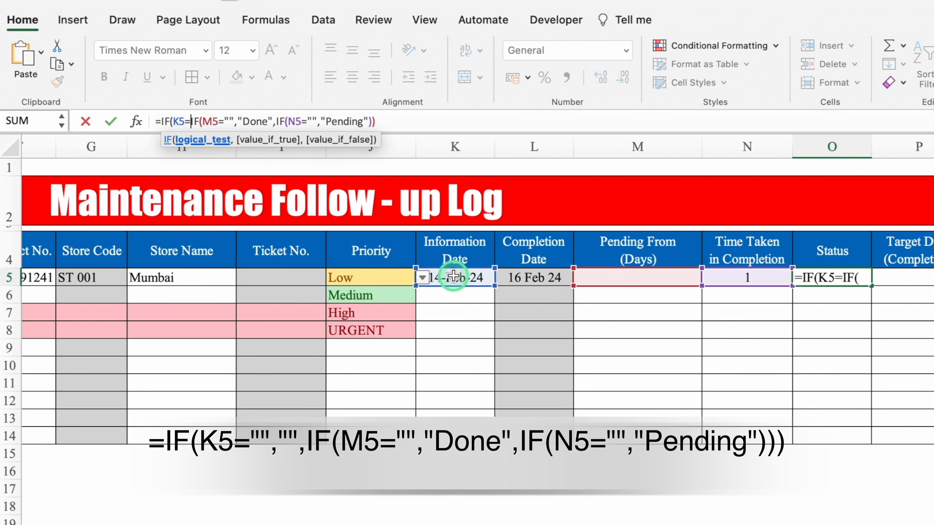
type("\"\",")
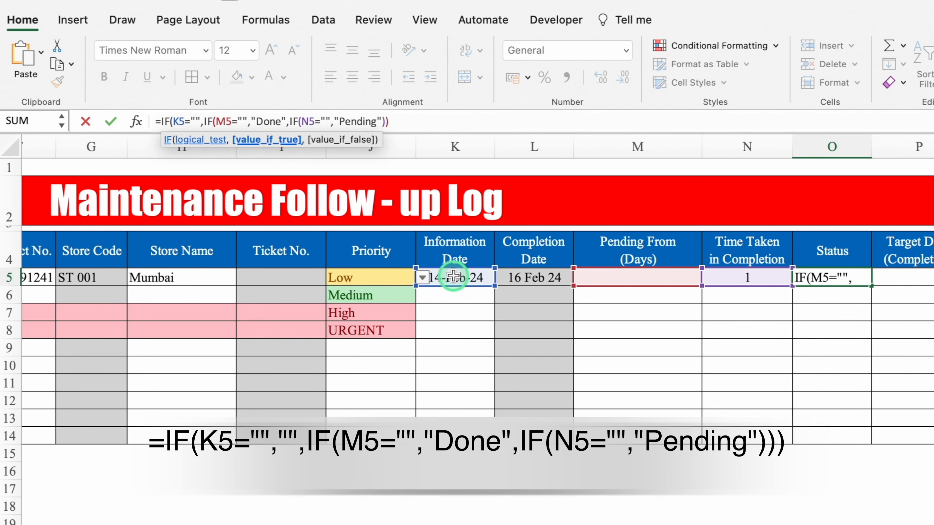
type("\"\"")
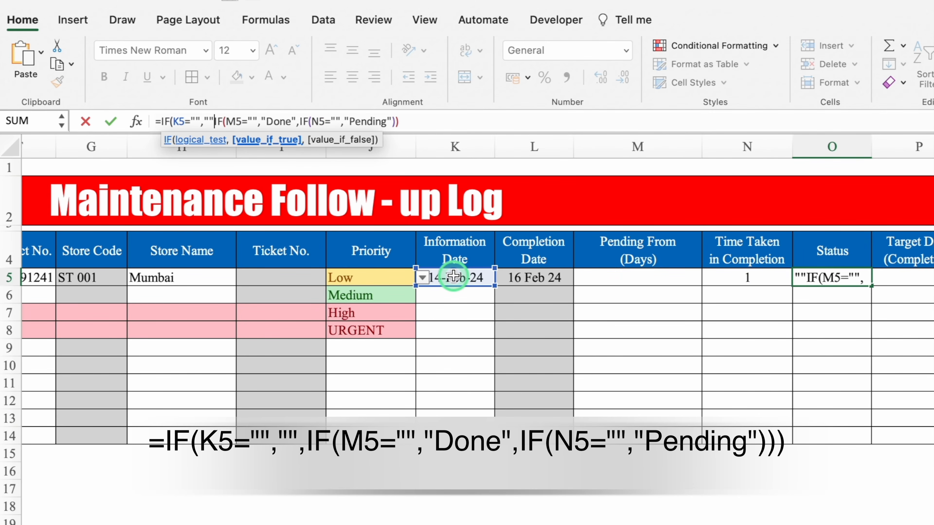
type(",")
left_click(438, 122)
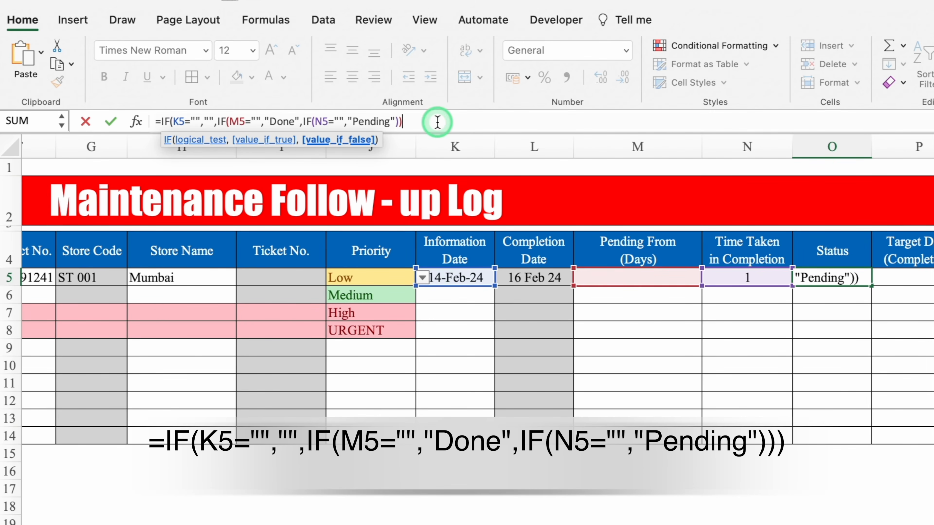
type(")")
key("Return")
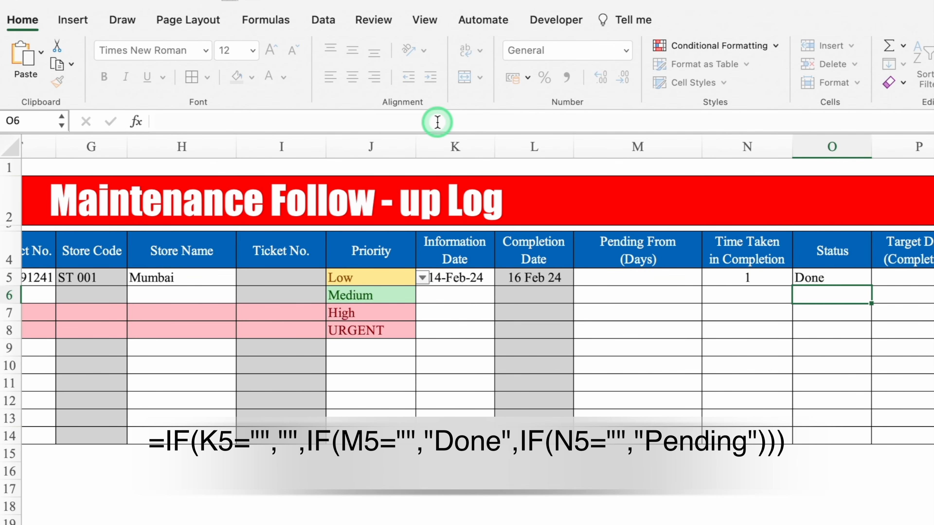
left_click(856, 278)
left_click_drag(871, 285, 868, 441)
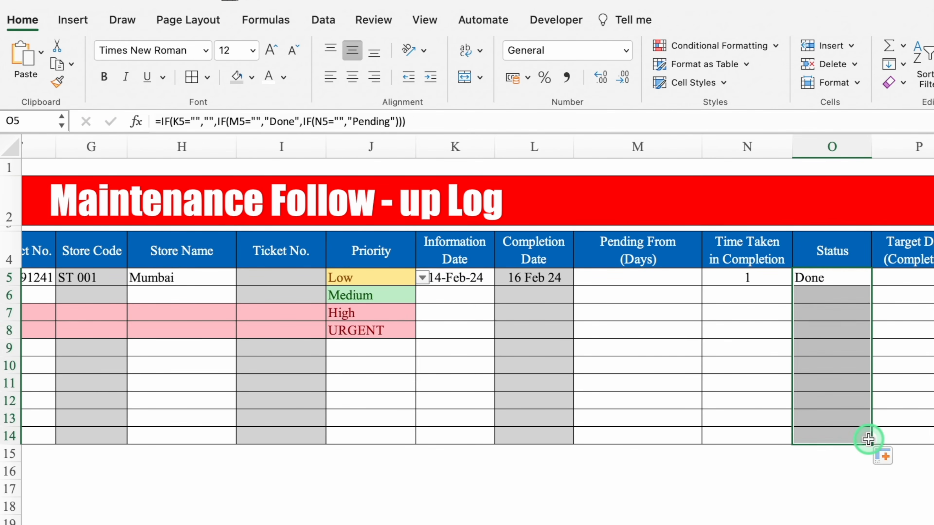
Create a conditional formatting rule for O5:O14 that applies a customised format to cells equal to Done
left_click(768, 46)
mouse_move(775, 64)
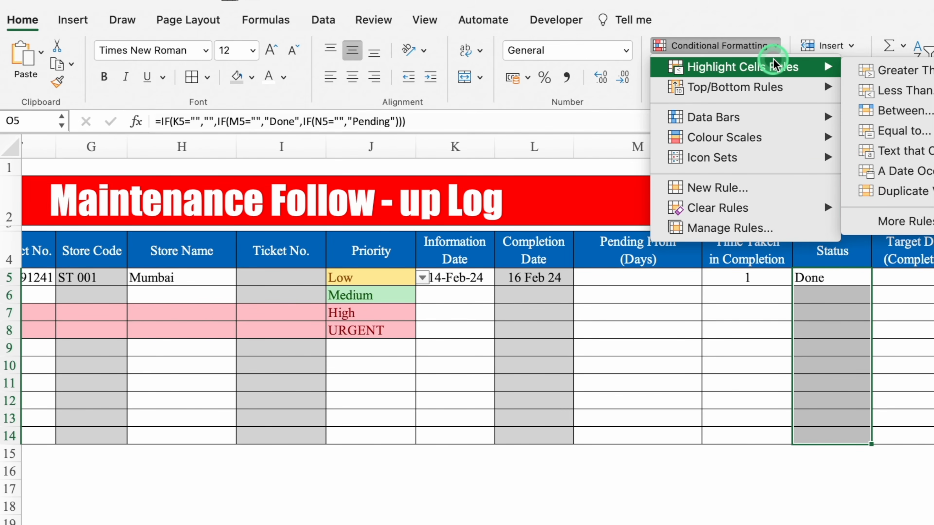
left_click(911, 130)
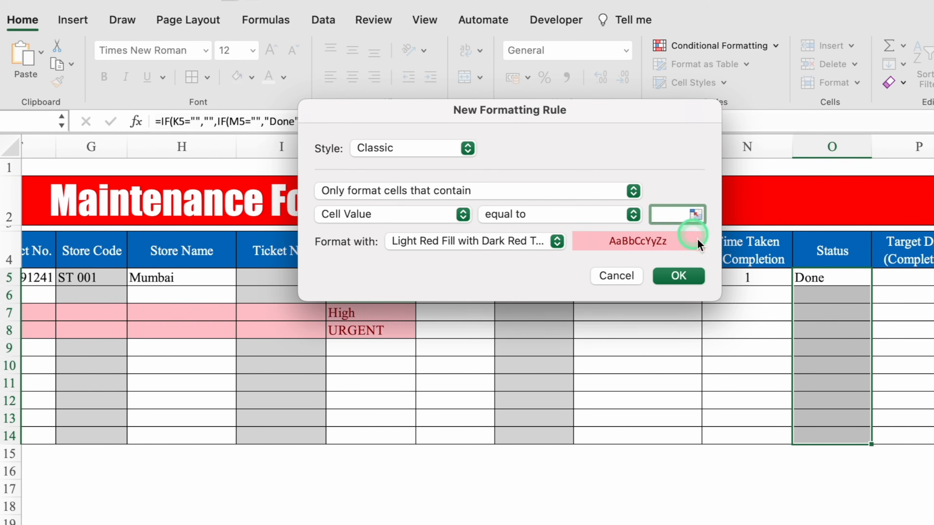
type("Done")
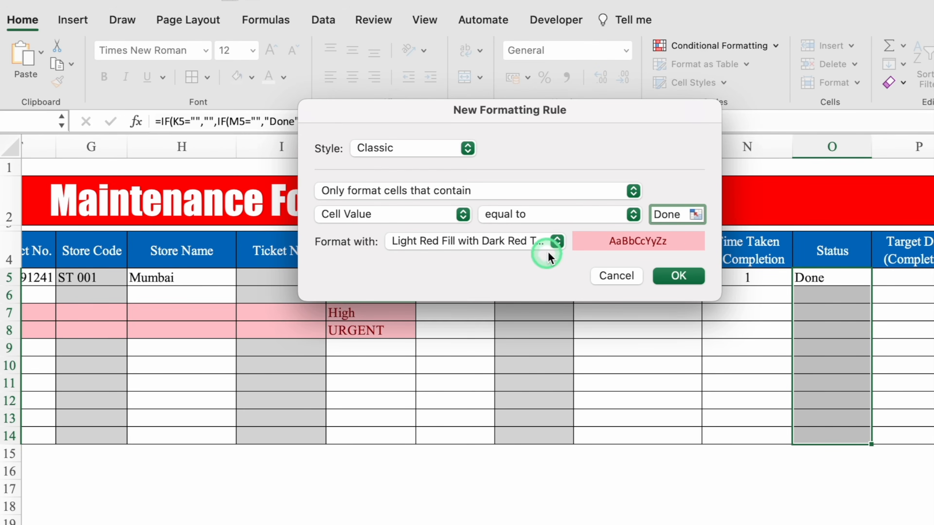
left_click(556, 241)
left_click(475, 348)
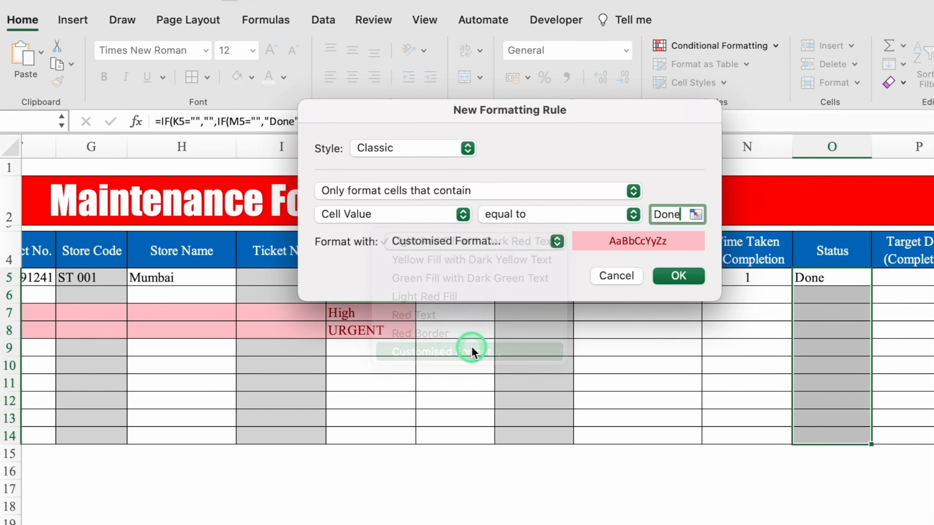
Give the Done rule a light green fill with black text and apply it to the Status cells
left_click(645, 66)
left_click(515, 128)
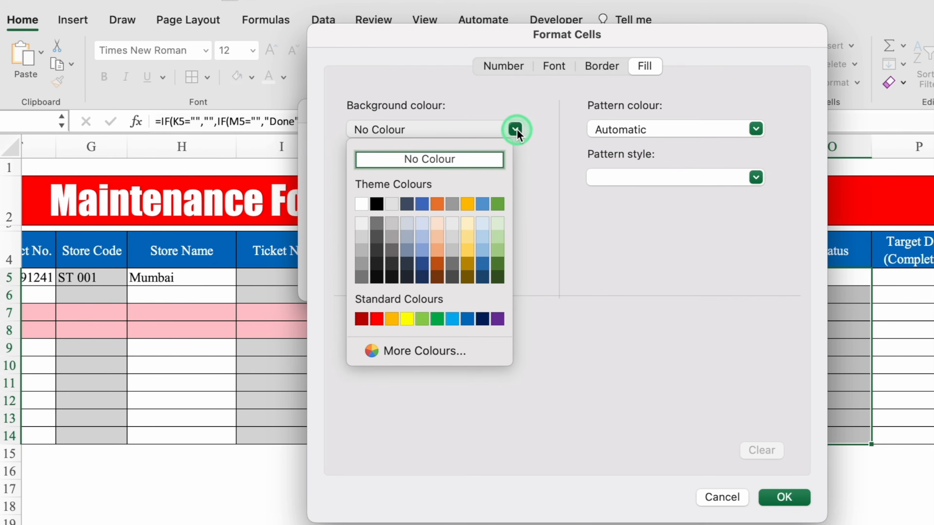
left_click(422, 319)
left_click(557, 66)
left_click(674, 257)
left_click(603, 332)
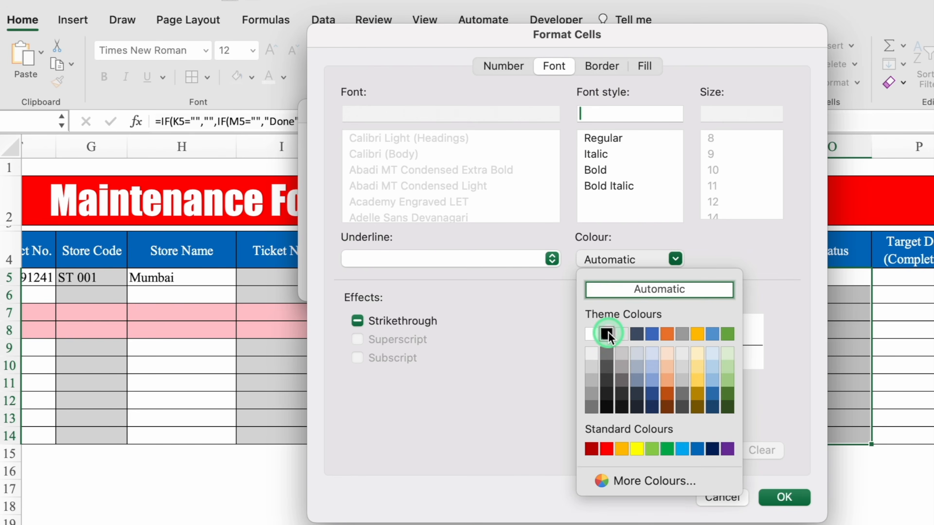
left_click(790, 499)
left_click(677, 273)
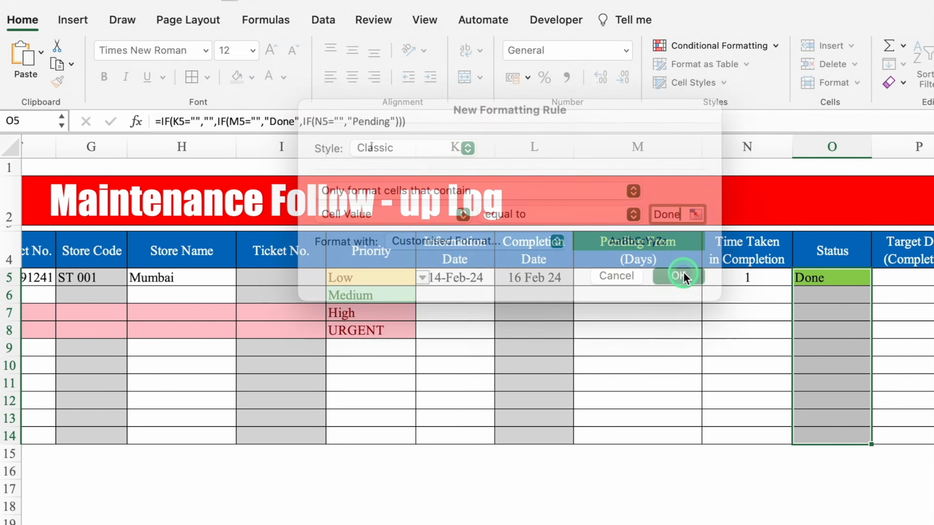
Add a second conditional formatting rule for O5:O14 that applies a customised format to cells equal to Pending
left_click(728, 48)
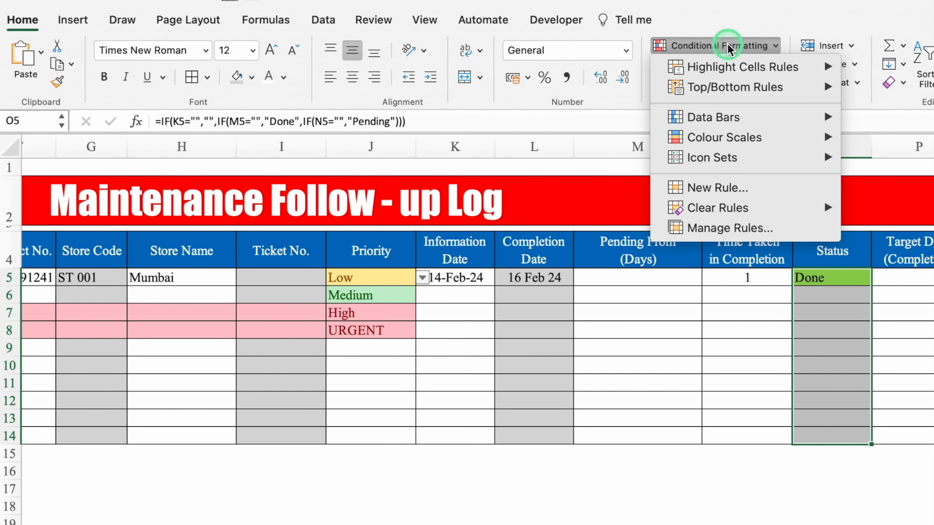
mouse_move(746, 67)
left_click(859, 130)
left_click(669, 214)
left_click(680, 283)
type("Pending")
left_click(557, 243)
left_click(481, 328)
left_click(476, 352)
Give the Pending rule a red fill with white text and apply it to the Status cells
left_click(644, 66)
left_click(514, 128)
left_click(375, 316)
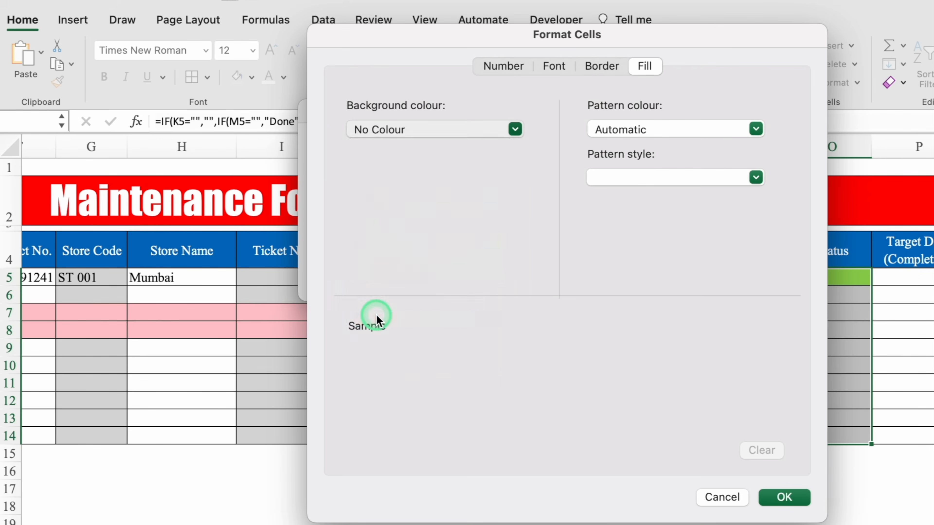
left_click(553, 66)
left_click(675, 259)
left_click(592, 333)
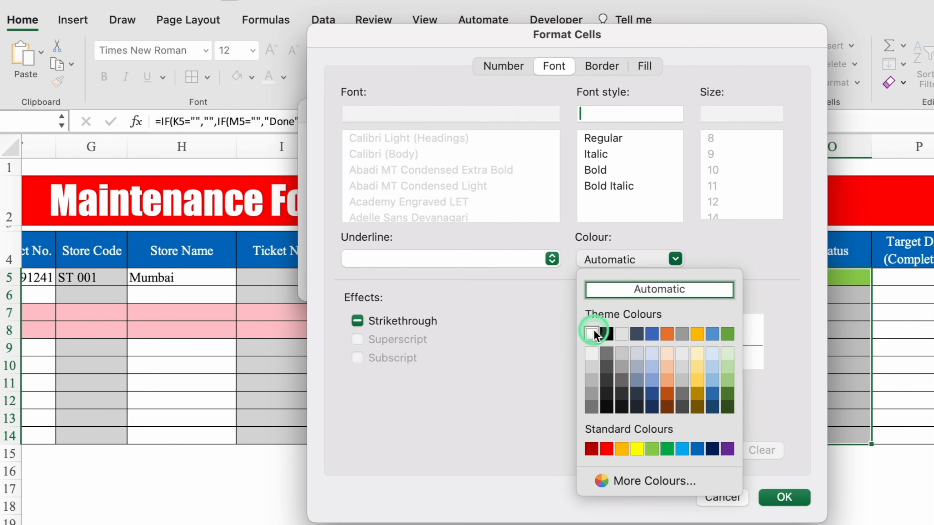
left_click(779, 496)
left_click(684, 276)
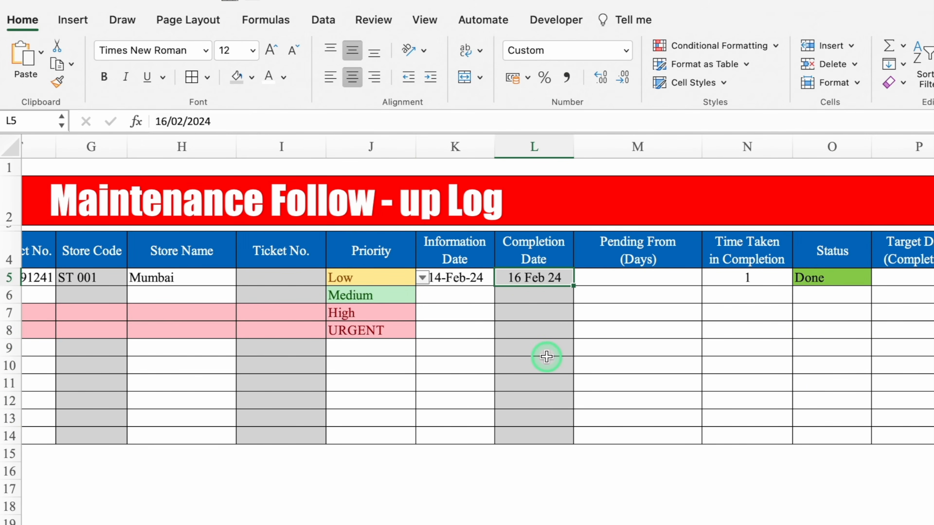
Clear the Completion Date in L5 to test the Status colours, and undo the deletion
key("Delete")
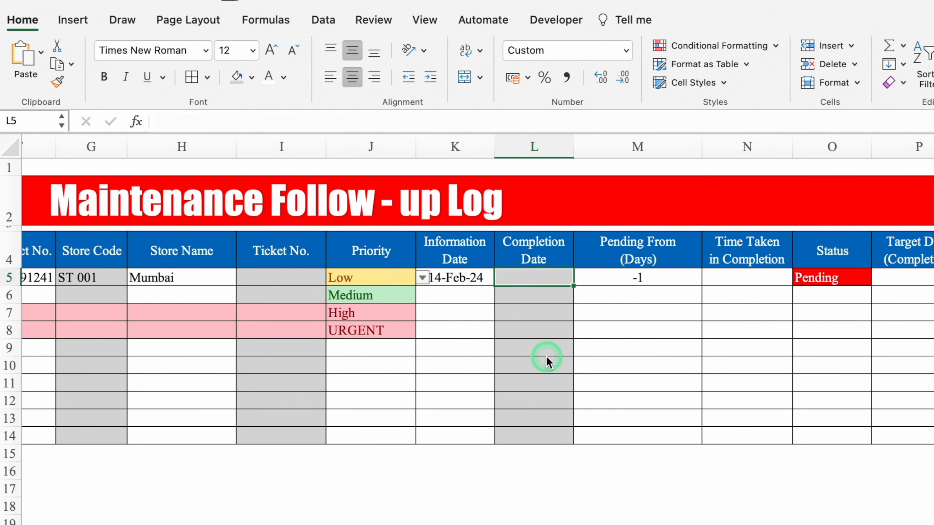
key("super+z")
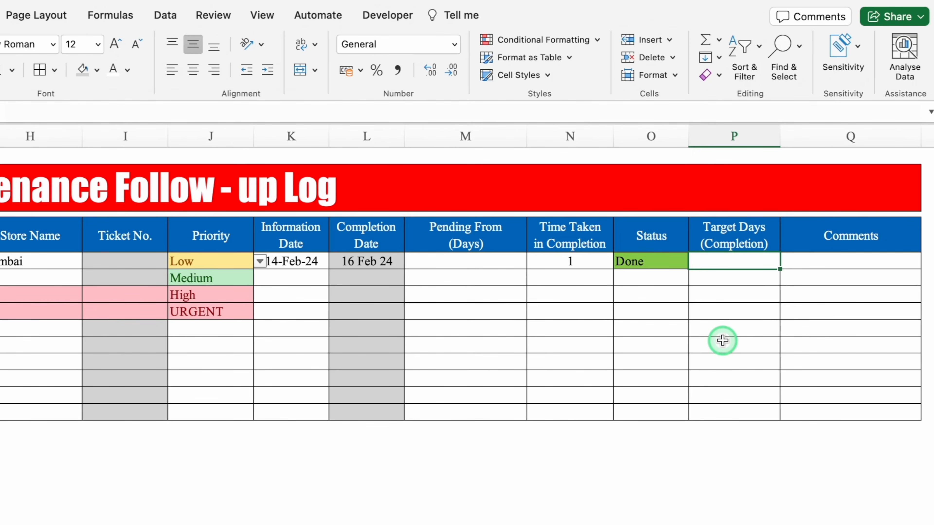
Add a list drop-down with the source 0,1,2,3,4,5,6,7,8,9,10 to the Target Days column from P5 downwards
key("shift+super+Down")
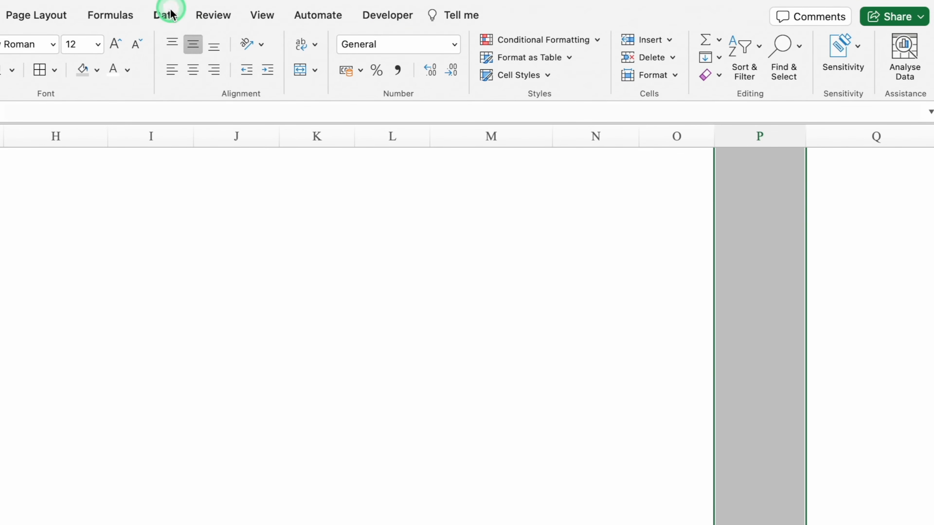
left_click(165, 16)
left_click(623, 46)
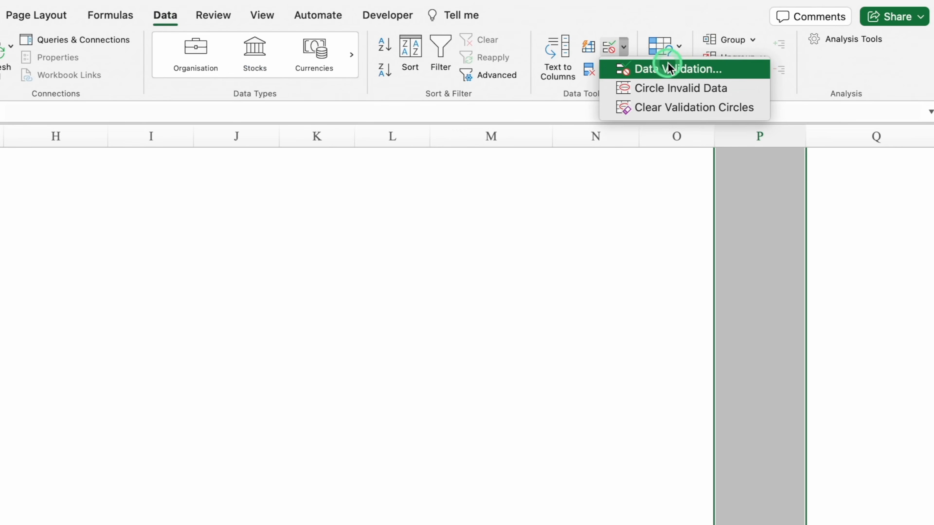
left_click(668, 69)
left_click(309, 165)
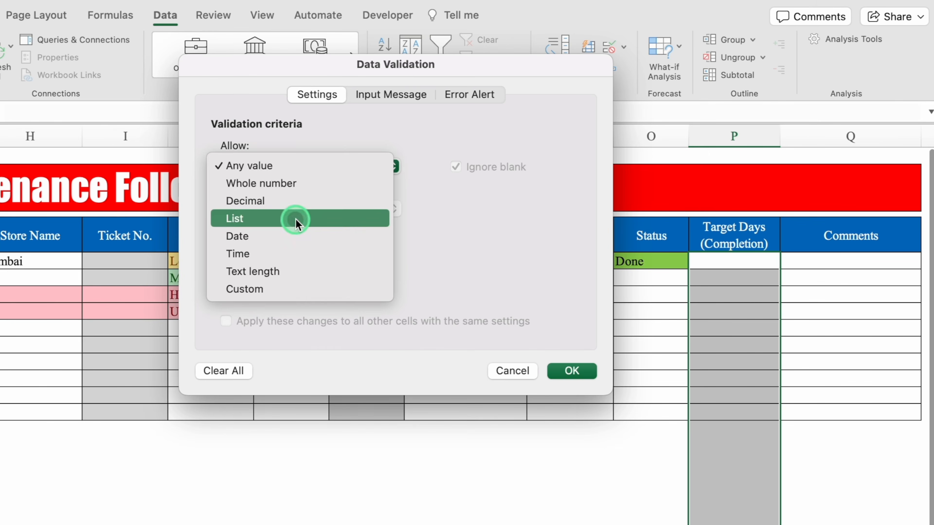
left_click(294, 216)
left_click(300, 249)
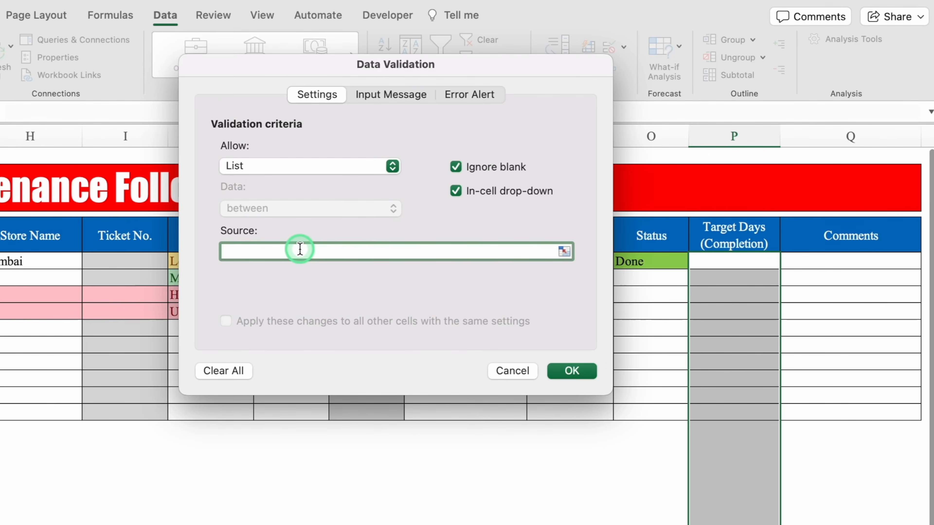
type("0,1,2,3,4,5,6,7,8,9,10")
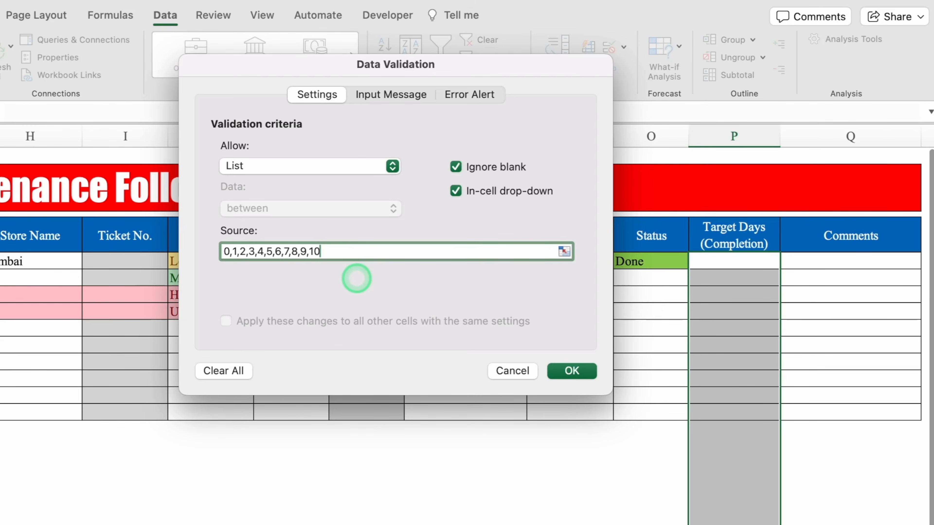
left_click(571, 371)
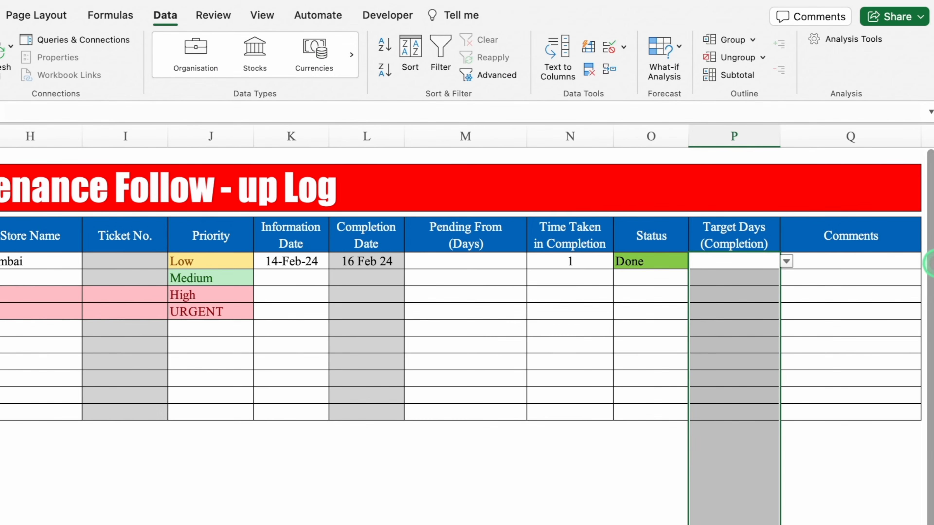
Choose 1 from the Target Days drop-down in P5 and centre the value
left_click(787, 261)
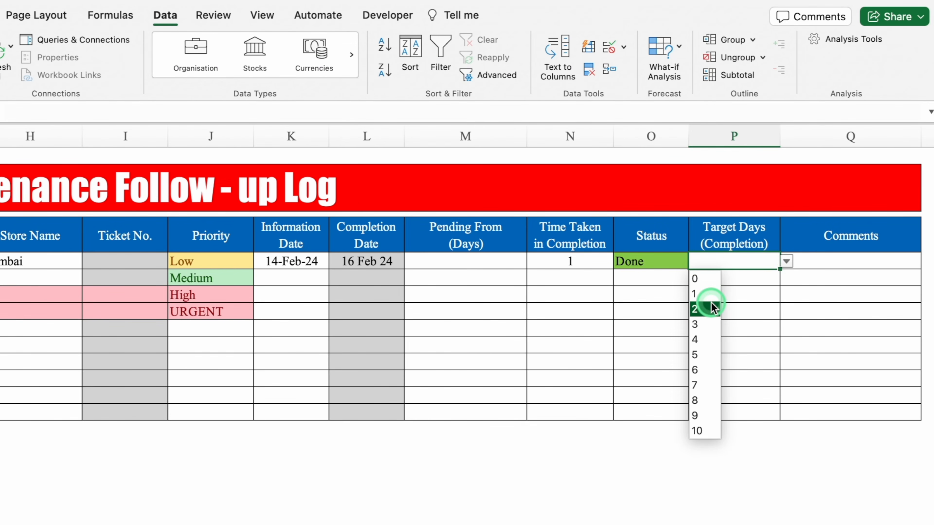
left_click(710, 294)
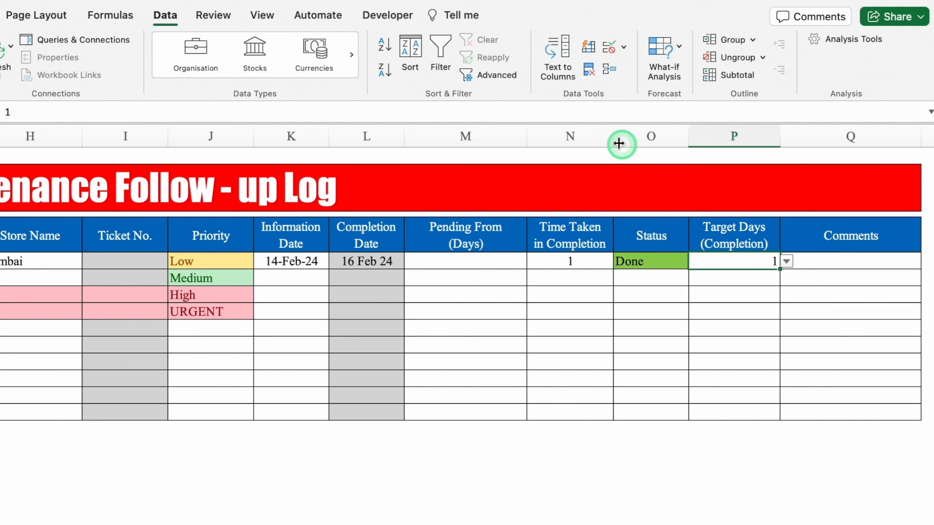
left_click(0, 15)
left_click(193, 70)
Fill the P5 target days down to P14, and undo the fill
left_click_drag(780, 269, 781, 420)
key("super+z")
Begin the Comments formula in Q5 with =IF(K5="","" so that rows without an Information Date stay blank
left_click(851, 258)
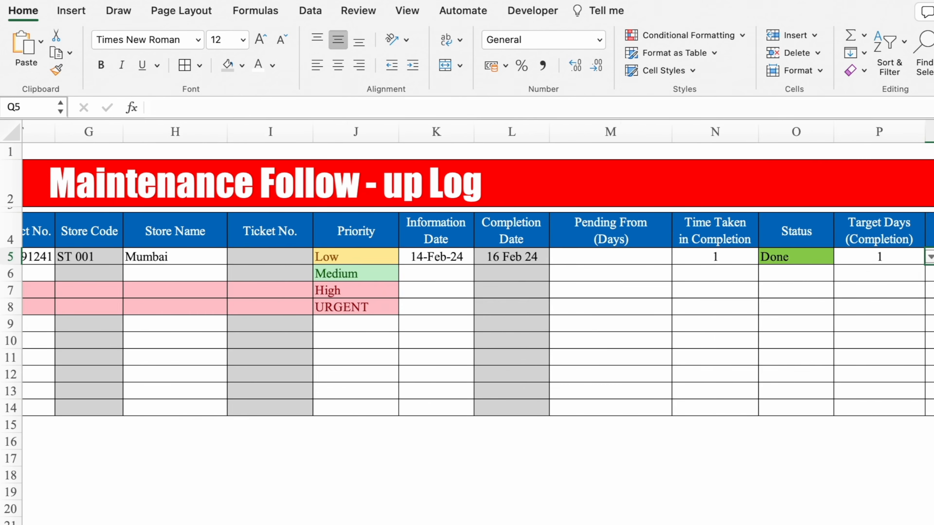
scroll(636, 241, "right", 10)
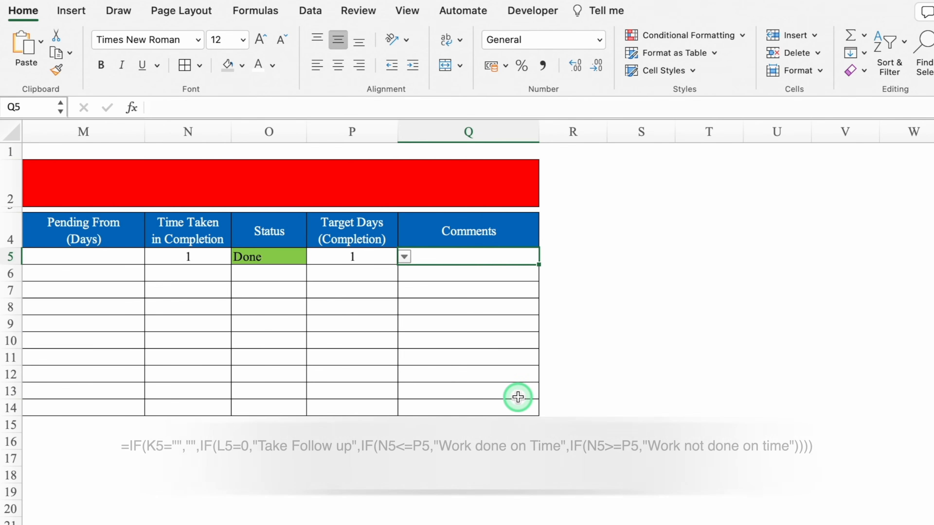
scroll(517, 397, "left", 3)
type("=if")
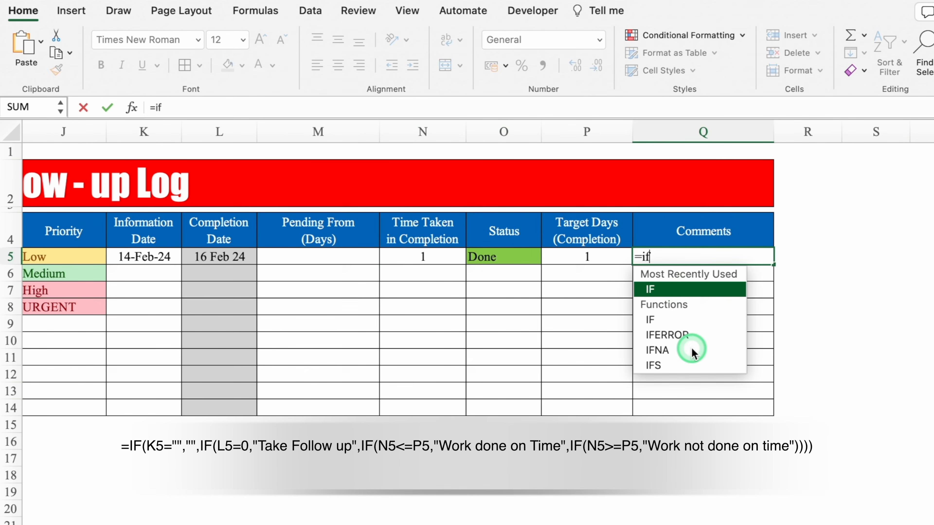
double_click(677, 289)
left_click(141, 257)
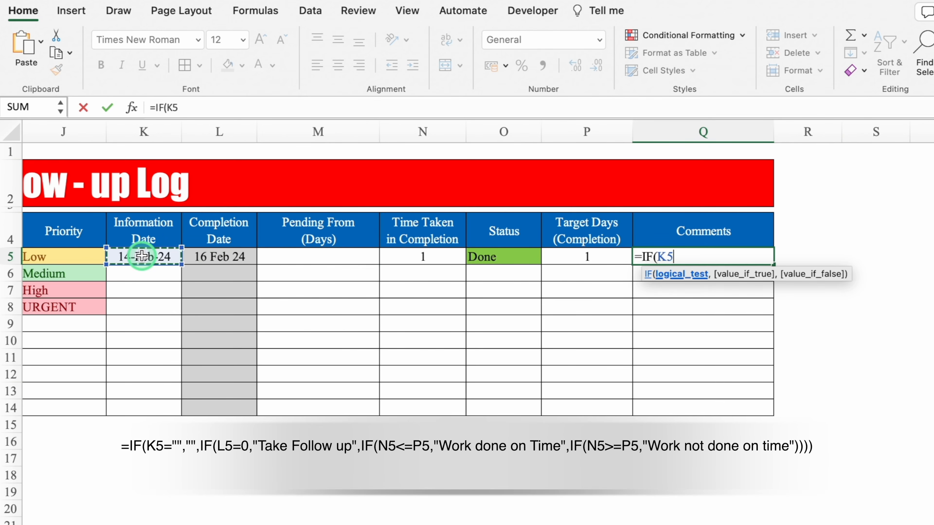
type("=\"\",")
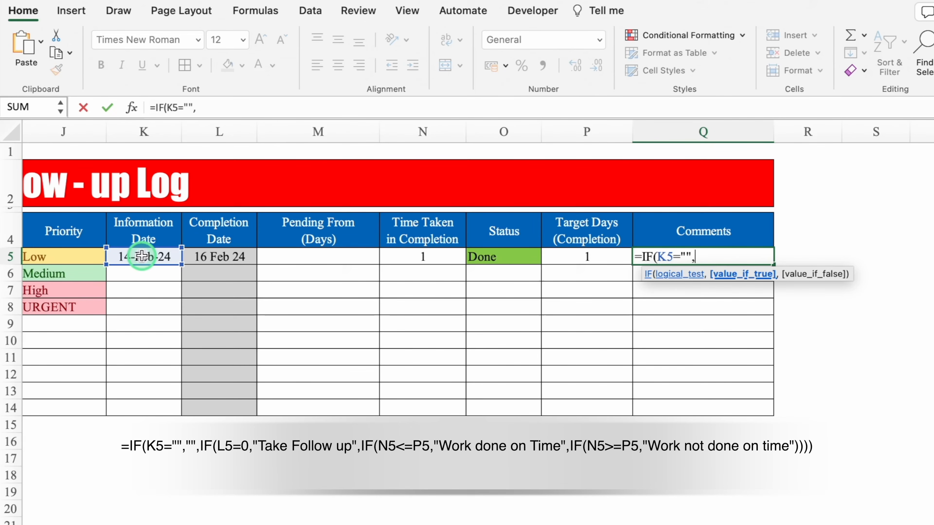
type("\"\"")
Extend the Q5 formula with the nested condition IF(L5=0,"Take Follow up" for a missing Completion Date
type(",IF")
double_click(662, 291)
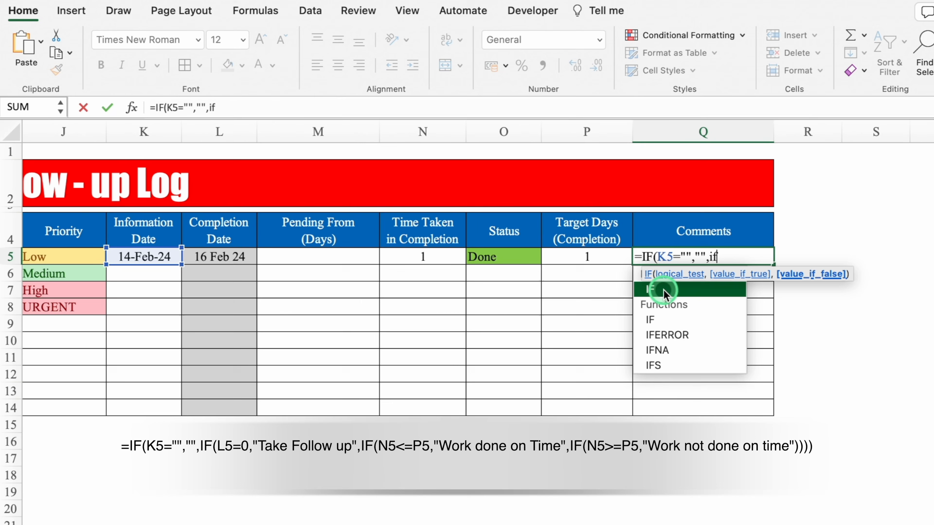
left_click(238, 257)
type("=0,")
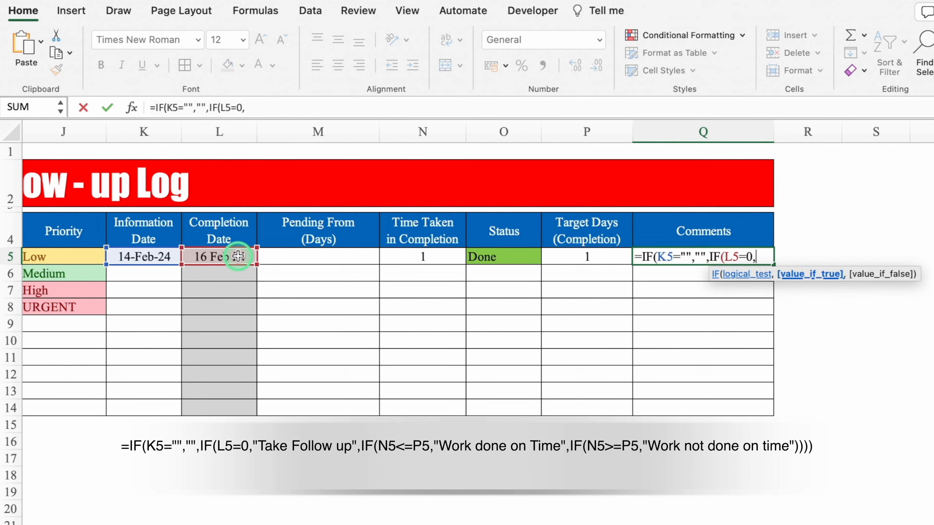
type("\"Take Follow up")
type("\"")
Extend the Q5 formula with the nested condition IF(N5<=P5,"Work done on Time" comparing Time Taken with Target Days
type(",IF")
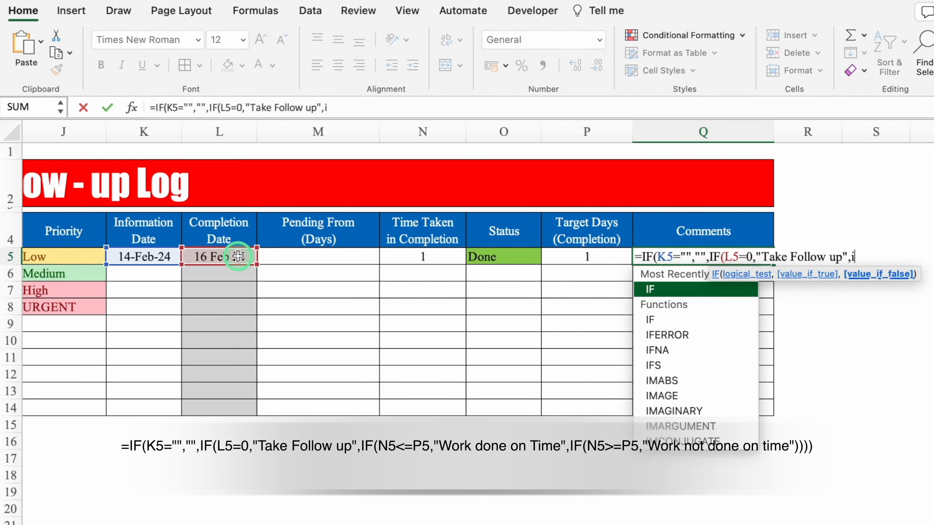
double_click(680, 292)
left_click(434, 256)
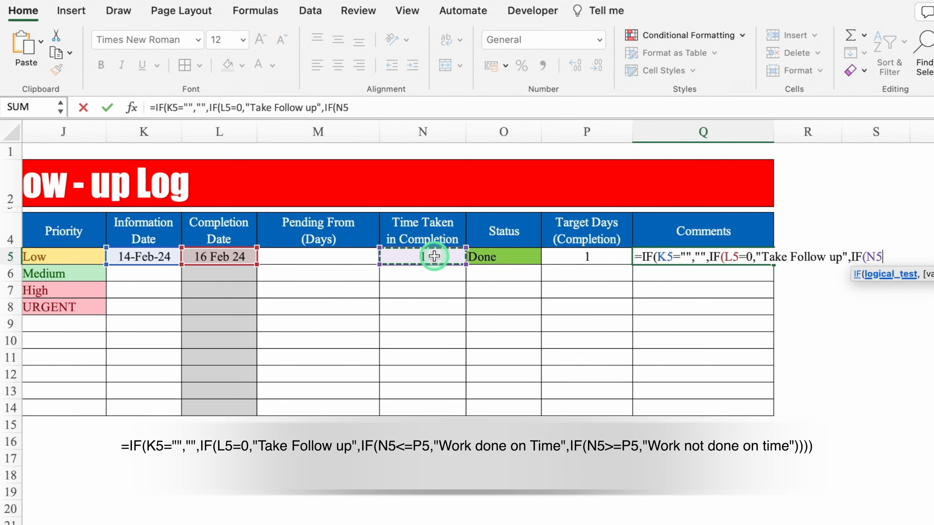
type("<")
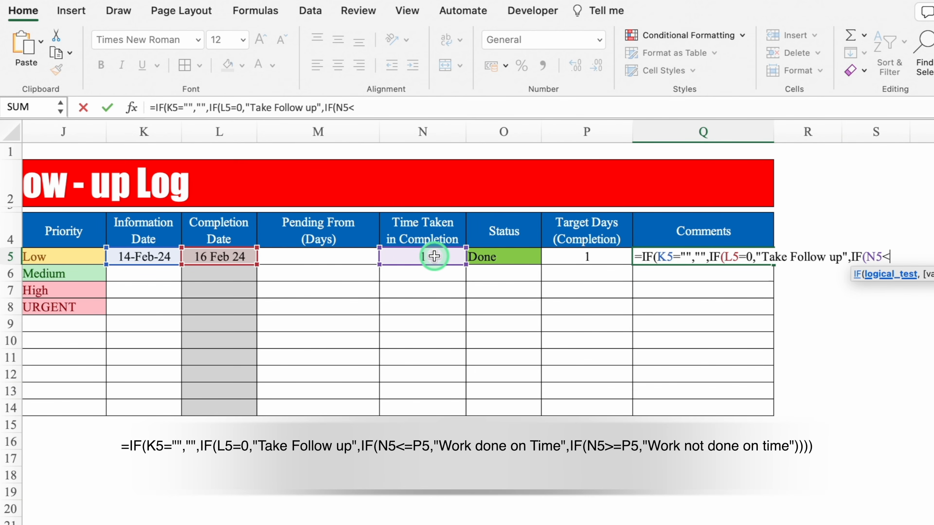
type("=")
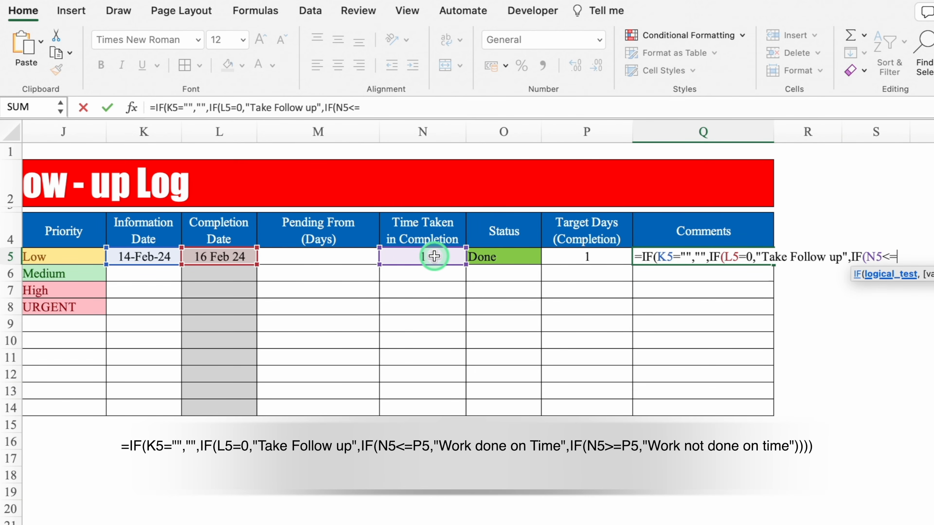
left_click(586, 254)
type(",")
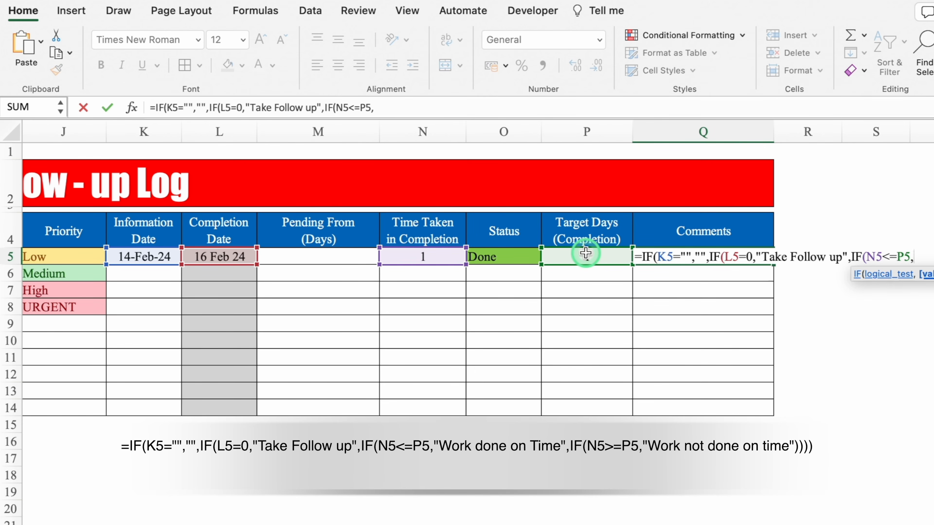
type("\"Work done on Time")
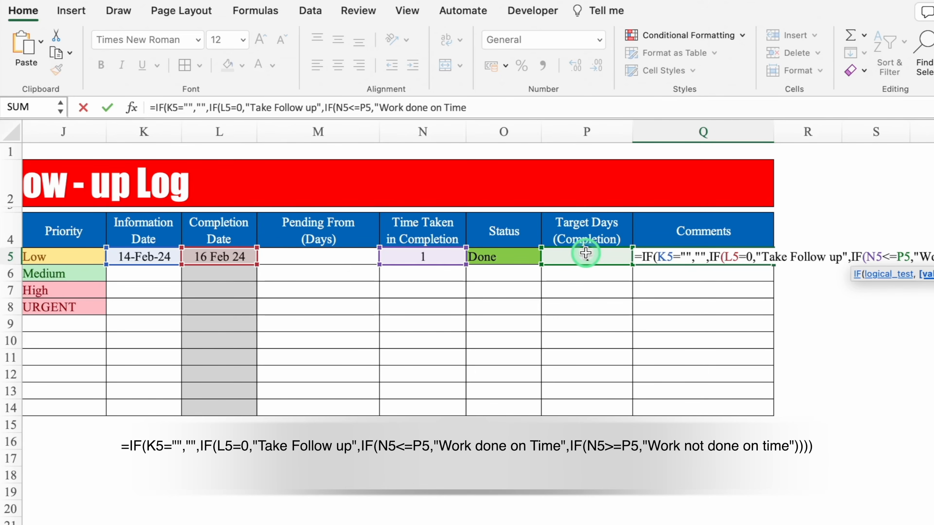
Complete the Q5 Comments formula with the nested condition IF(N5>=P5,"Work not done on time")))) and enter it
type("\",if")
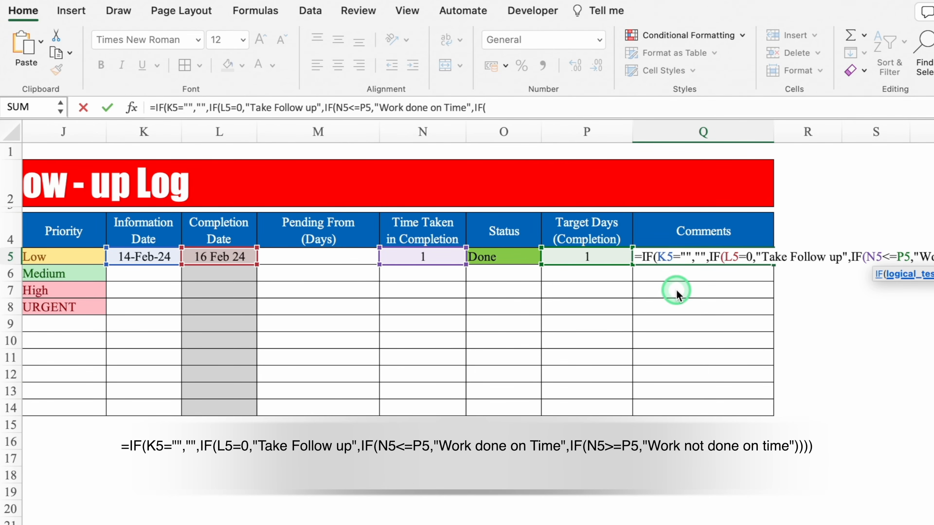
left_click(436, 254)
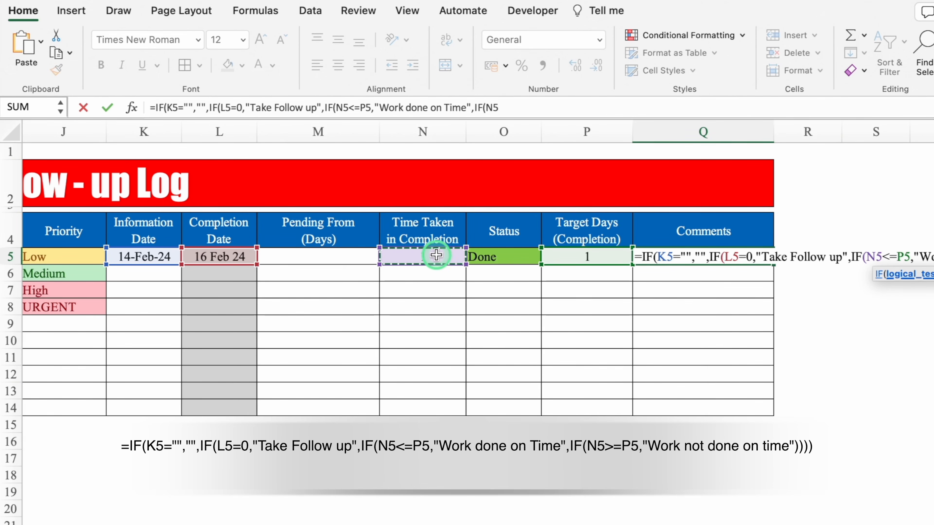
type(">=")
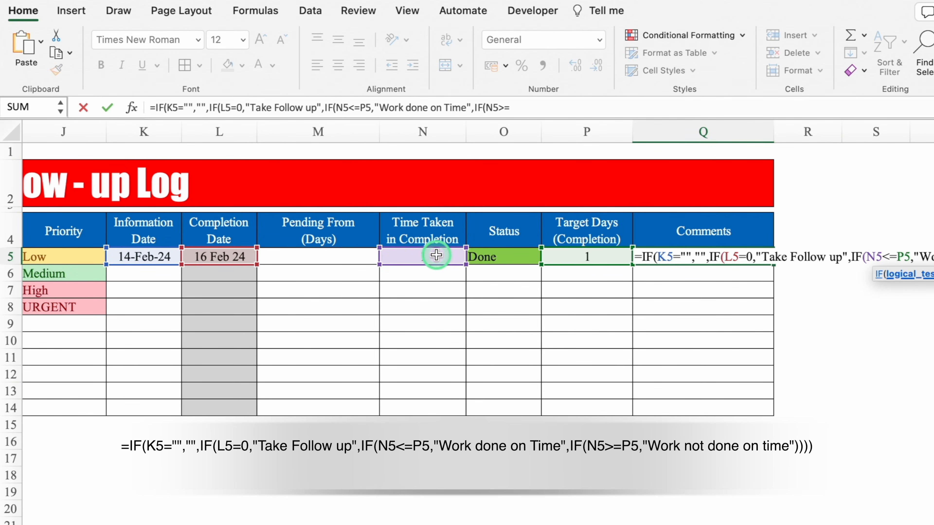
left_click(586, 257)
type(",")
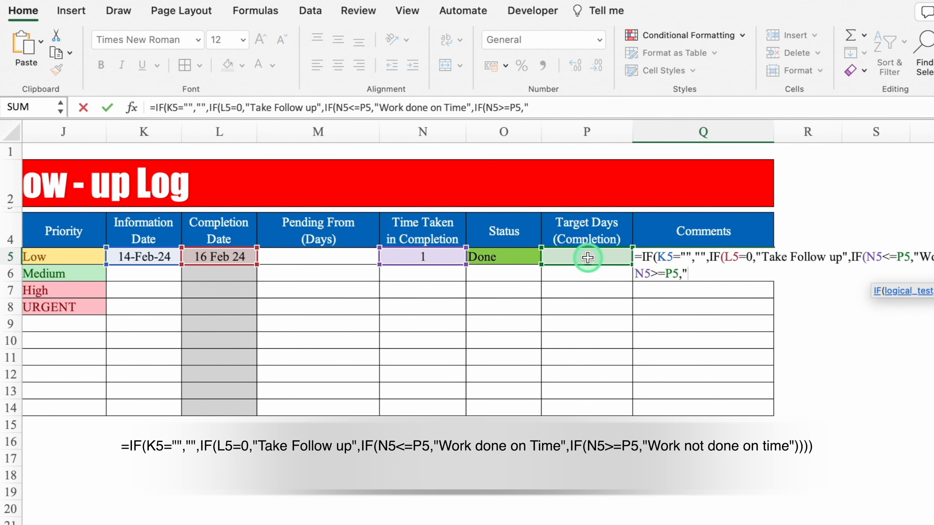
type("\"Work not done on time")
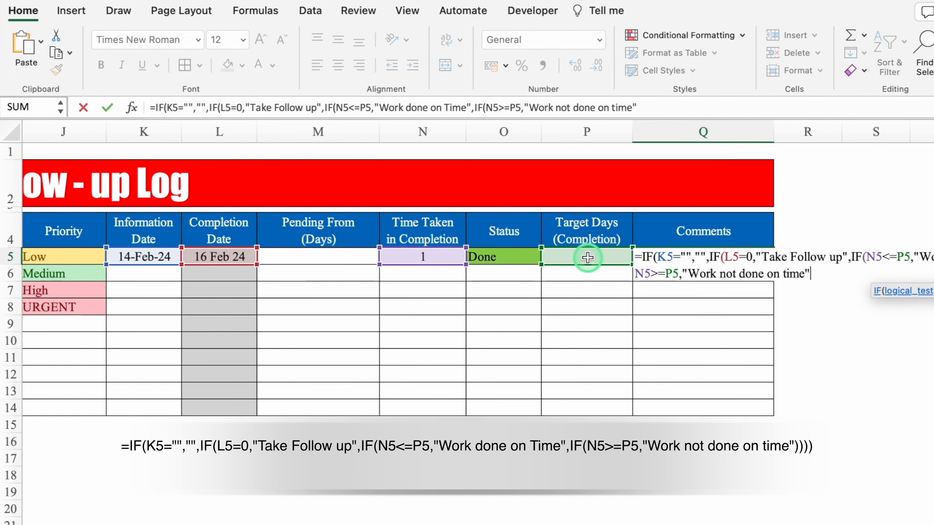
type("\"))")
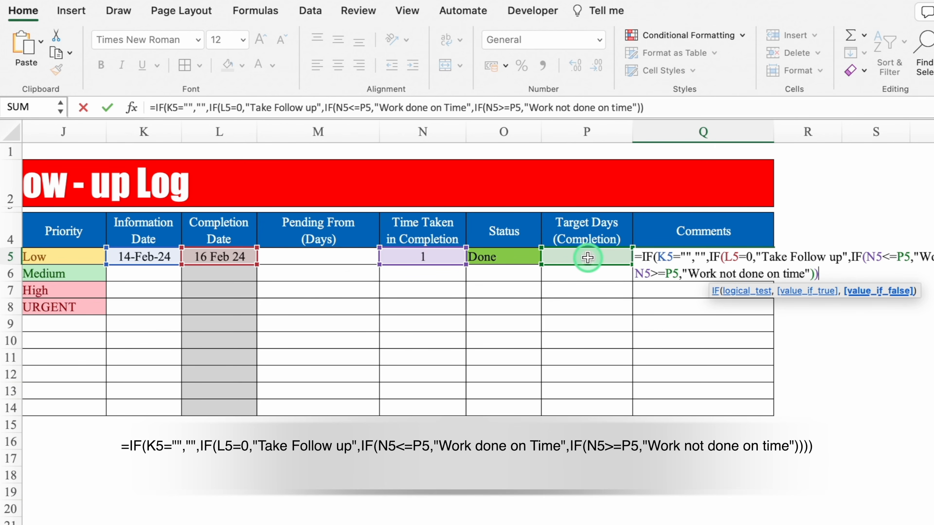
type("))")
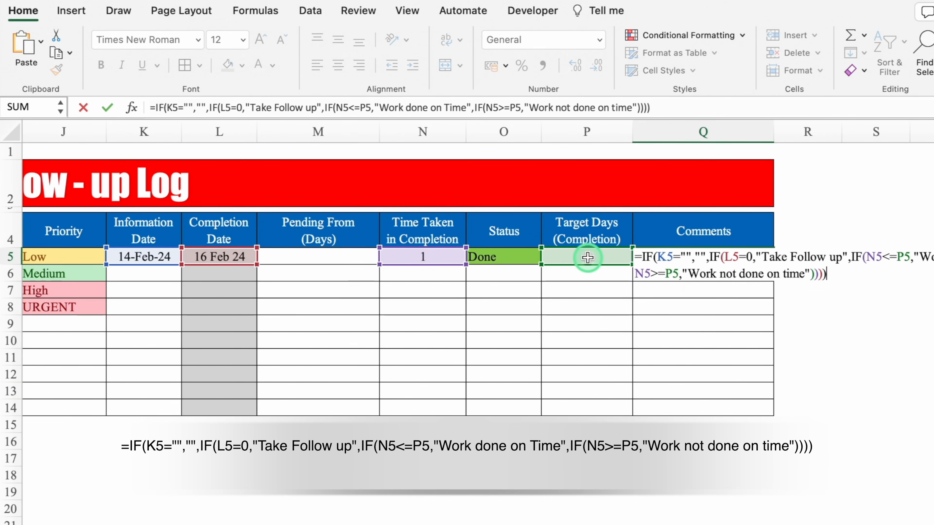
key("Return")
Add an equal-to conditional formatting rule to Q5:Q14 giving "Take Follow up" a Yellow Fill with Dark Yellow Text
left_click_drag(677, 255, 730, 407)
left_click(720, 35)
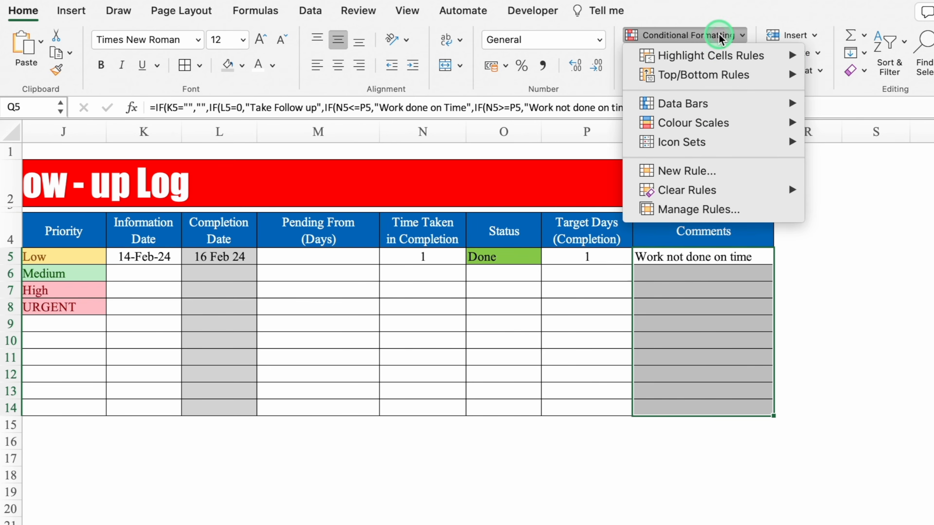
mouse_move(719, 56)
left_click(869, 120)
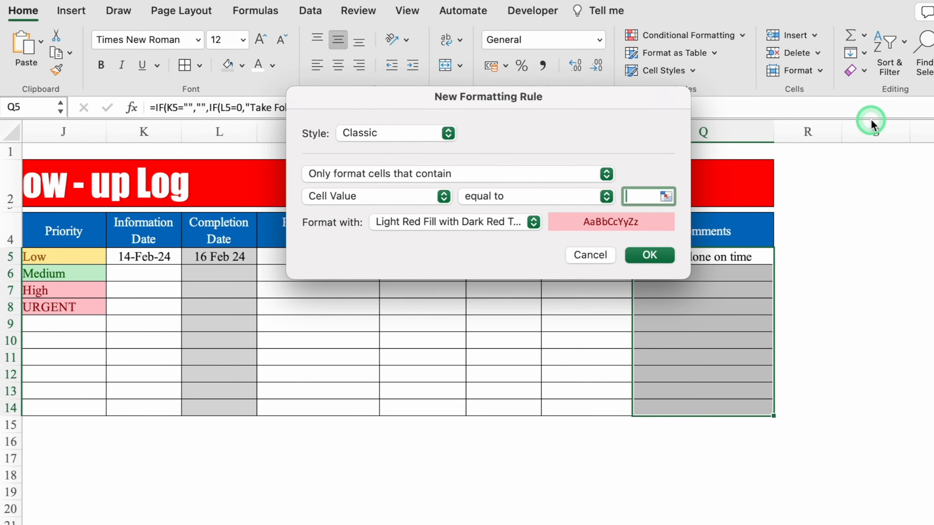
left_click(661, 215)
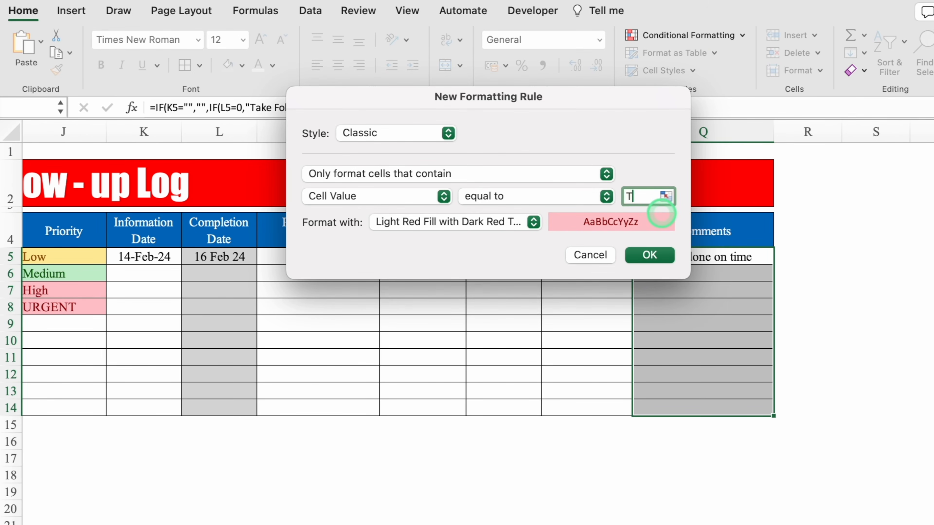
type("follow up")
left_click(533, 221)
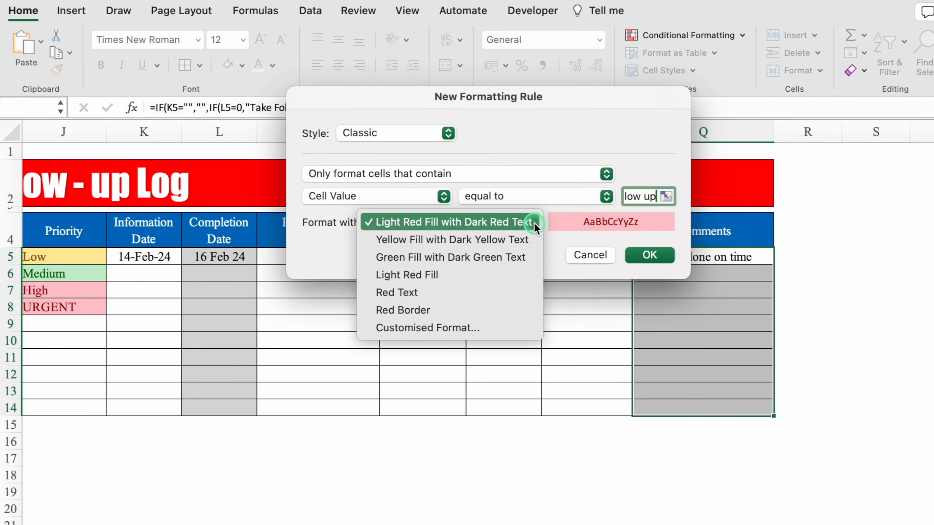
left_click(495, 241)
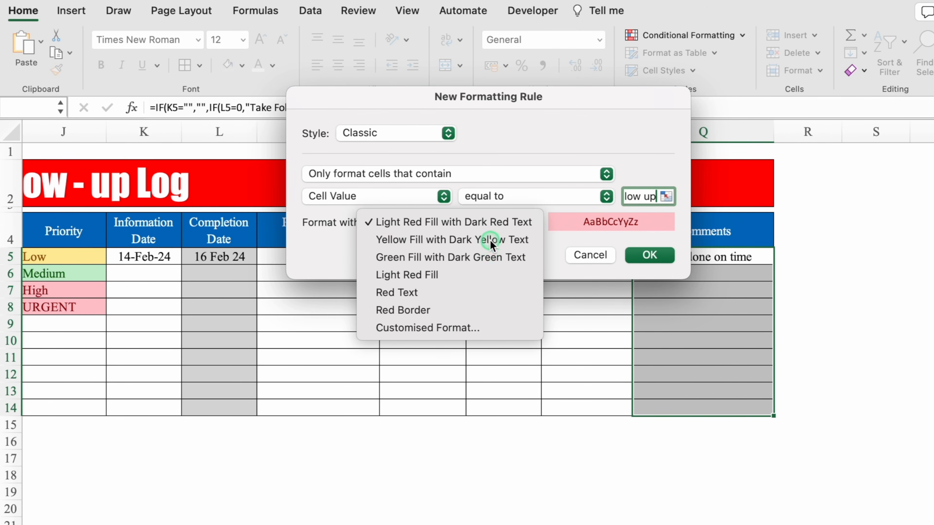
left_click(648, 255)
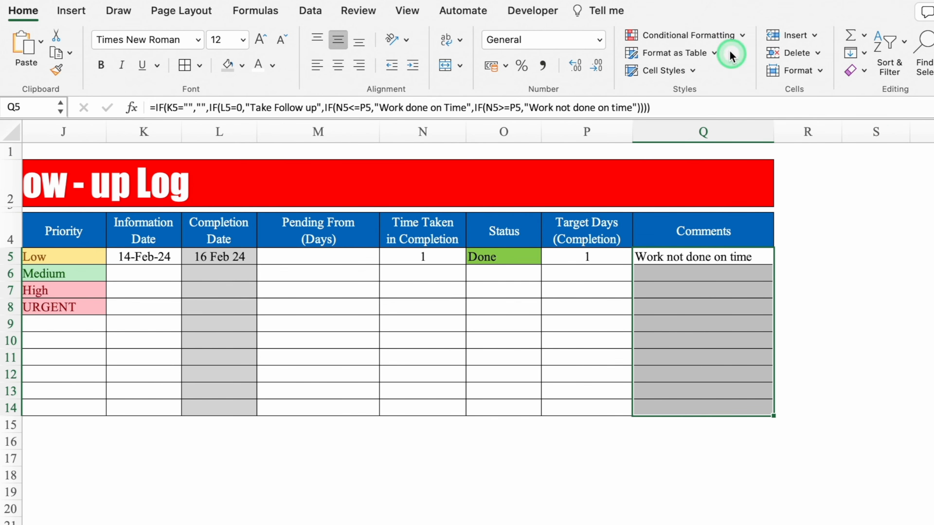
Add a second equal-to rule to Q5:Q14 giving "Work done on time" a Green Fill with Dark Green Text
left_click(719, 36)
mouse_move(730, 56)
left_click(869, 114)
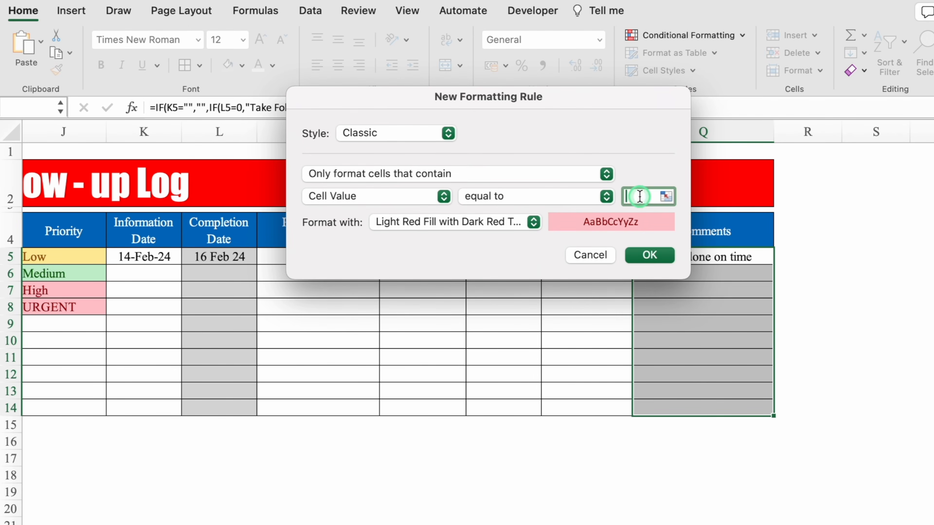
left_click(636, 297)
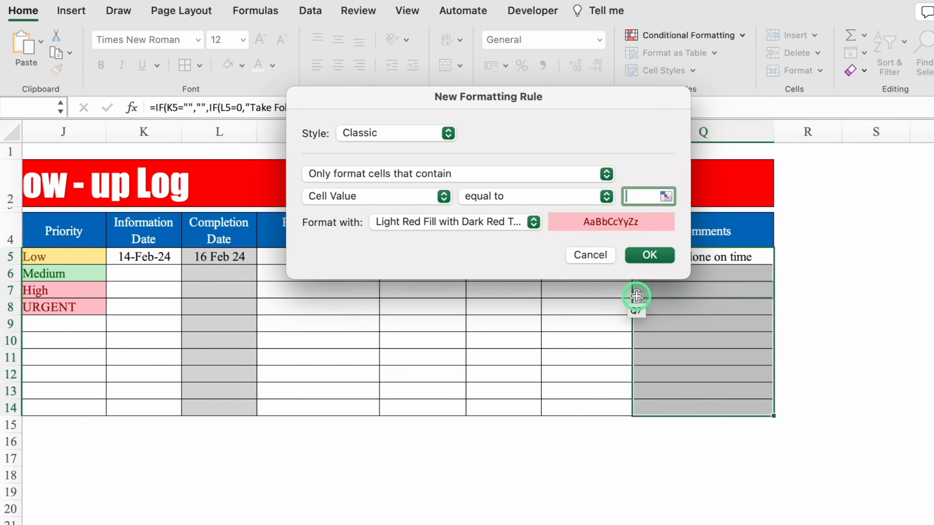
type("W")
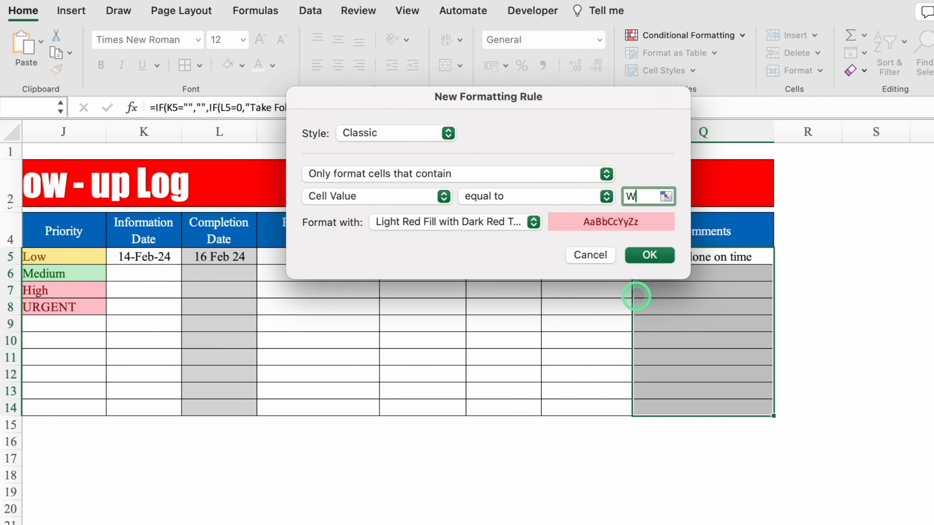
left_click(533, 221)
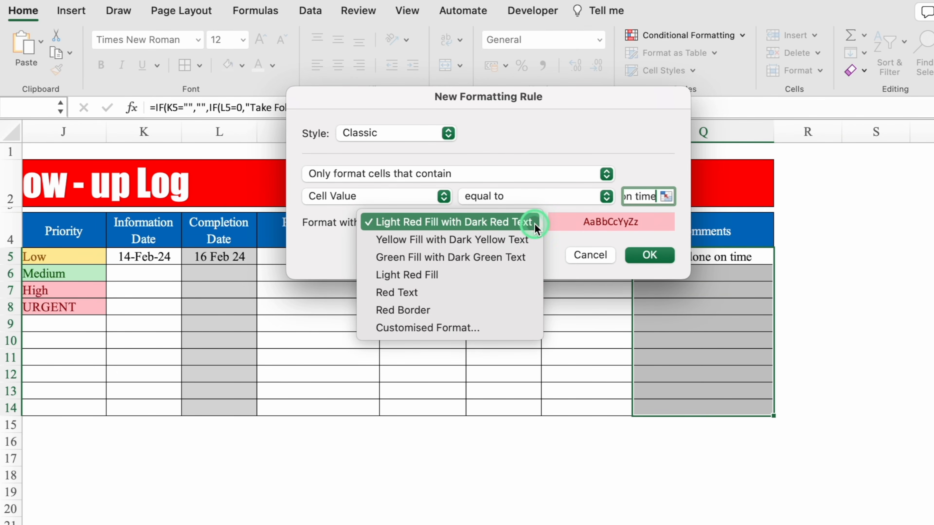
left_click(492, 258)
left_click(649, 255)
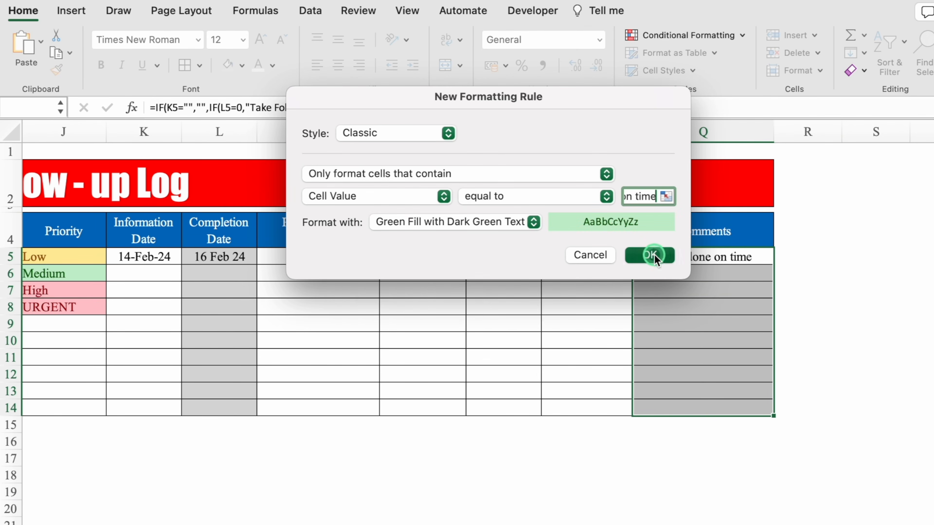
Add a third equal-to rule to Q5:Q14 giving "work not done on time" a Light Red Fill with Dark Red Text
left_click(741, 36)
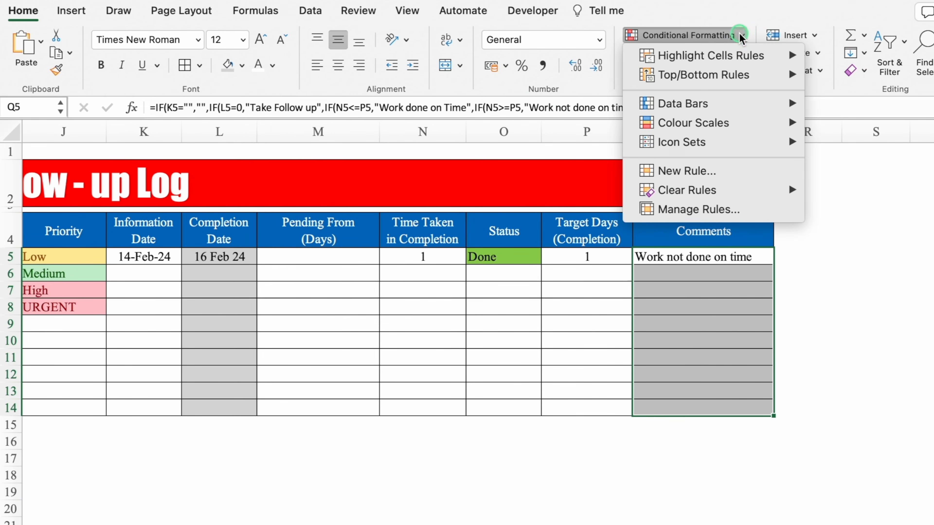
mouse_move(746, 55)
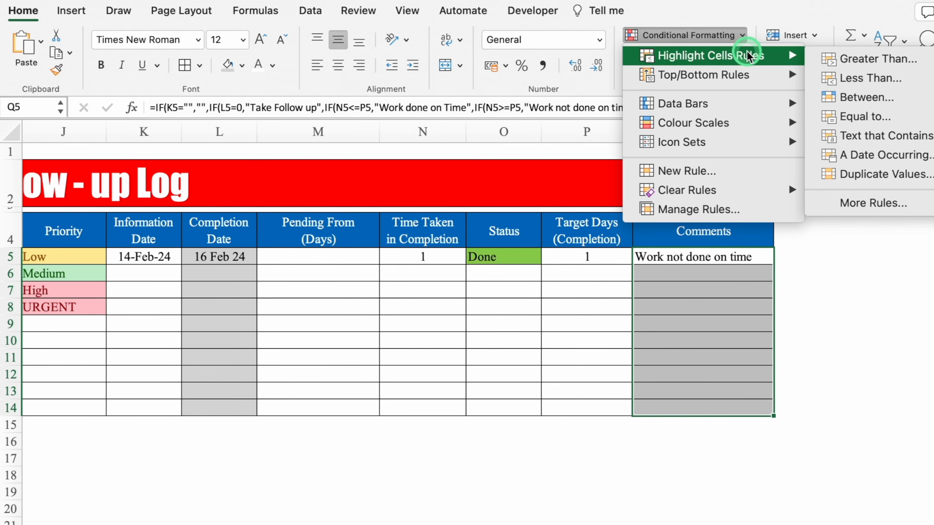
left_click(868, 117)
type("wo")
left_click(648, 257)
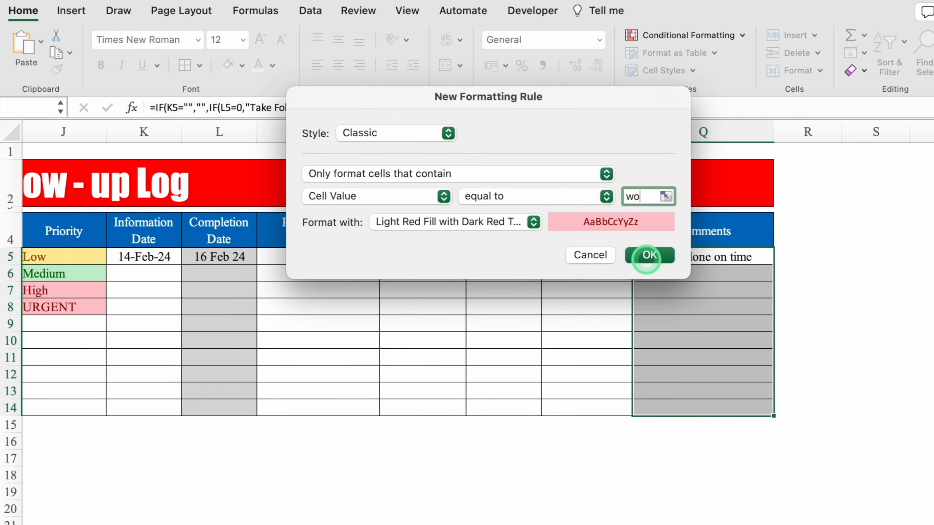
type("rk not done on time")
left_click(533, 222)
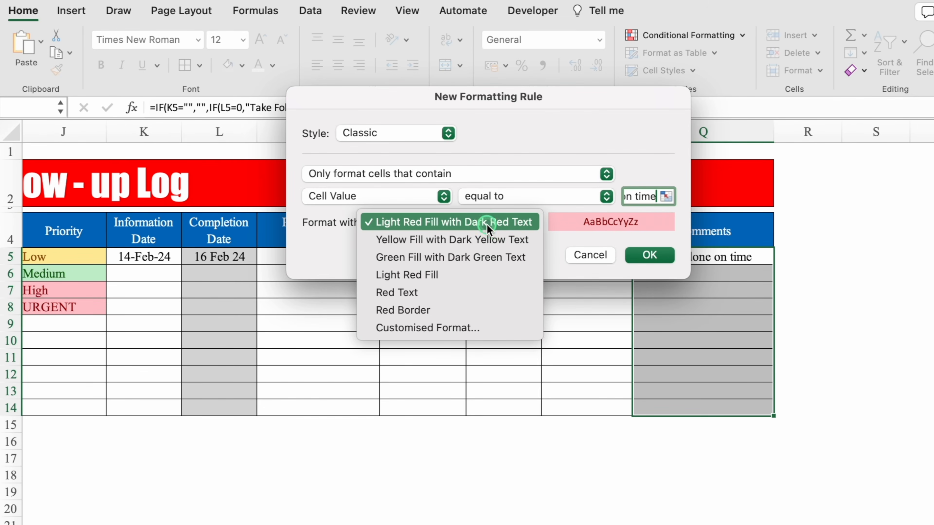
left_click(488, 222)
left_click(649, 255)
Clear the sample entries from the Completion Date cells L5:L14 and the Ticket No. cells I5:I14
scroll(656, 255, "left", 5)
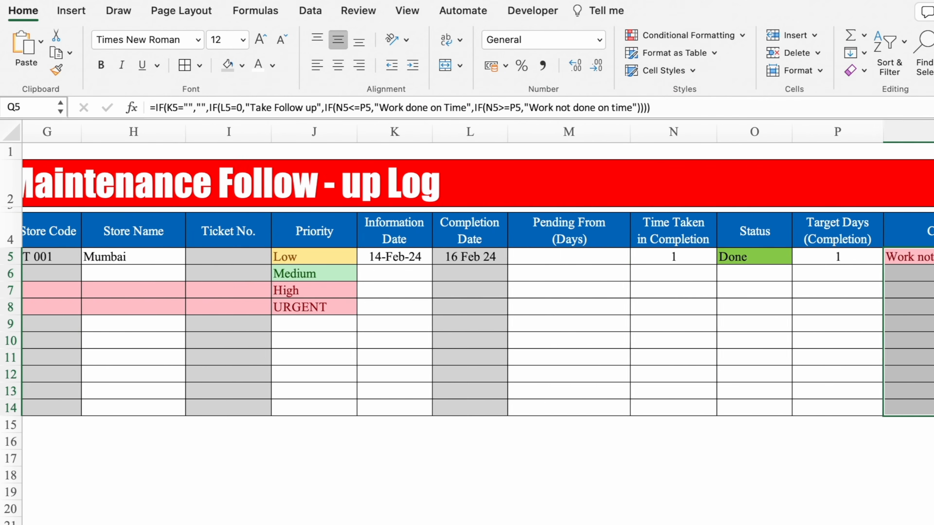
scroll(478, 313, "left", 5)
left_click(93, 473)
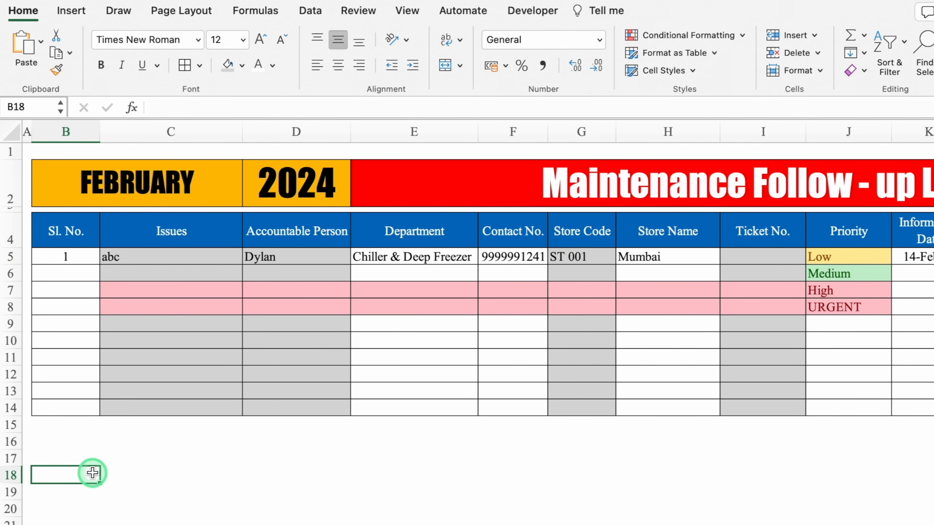
scroll(92, 473, "right", 3)
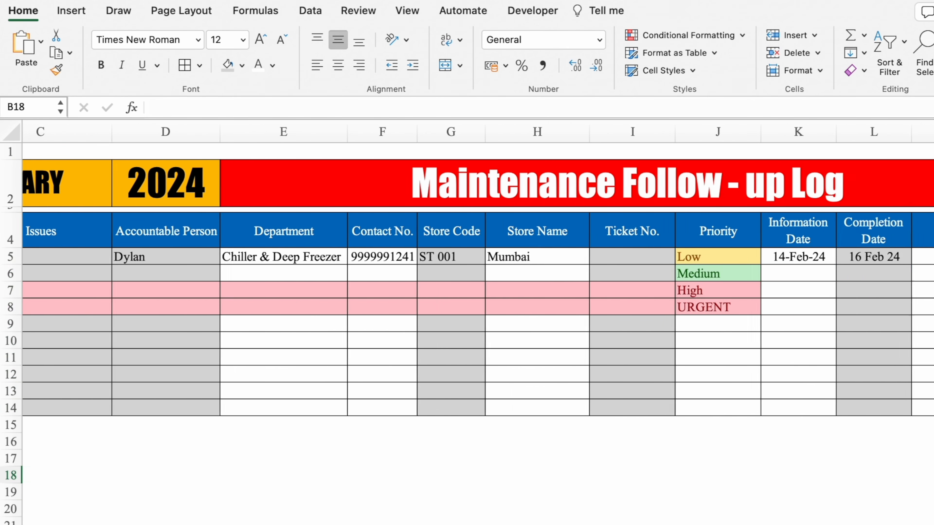
scroll(478, 312, "right", 5)
left_click_drag(470, 261, 471, 265)
left_click_drag(471, 265, 469, 408)
key("Delete")
left_click_drag(228, 257, 230, 408)
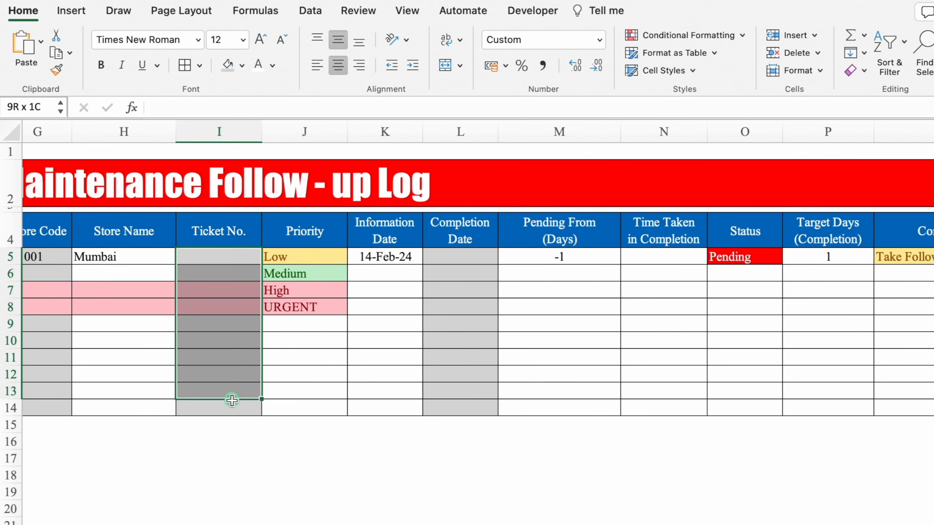
key("Delete")
Clear the sample entries from the Issues, Accountable Person and Store Code columns in rows 5 to 14
scroll(404, 255, "left", 8)
left_click_drag(172, 256, 172, 407)
key("Delete")
left_click_drag(296, 257, 297, 407)
key("Delete")
left_click_drag(585, 257, 587, 408)
key("Delete")
Shade the Priority cells J5:J14 grey and clear their sample entries
left_click(860, 256)
left_click_drag(860, 256, 857, 407)
left_click(228, 64)
key("Delete")
left_click(704, 477)
Shade the Target Days cells P5:P14 grey like the other input columns
scroll(703, 476, "right", 6)
left_click_drag(856, 256, 854, 410)
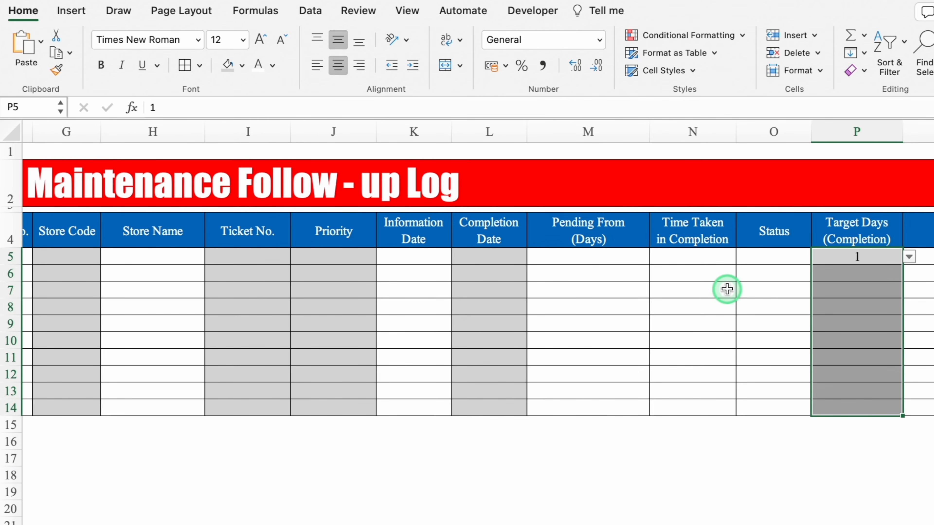